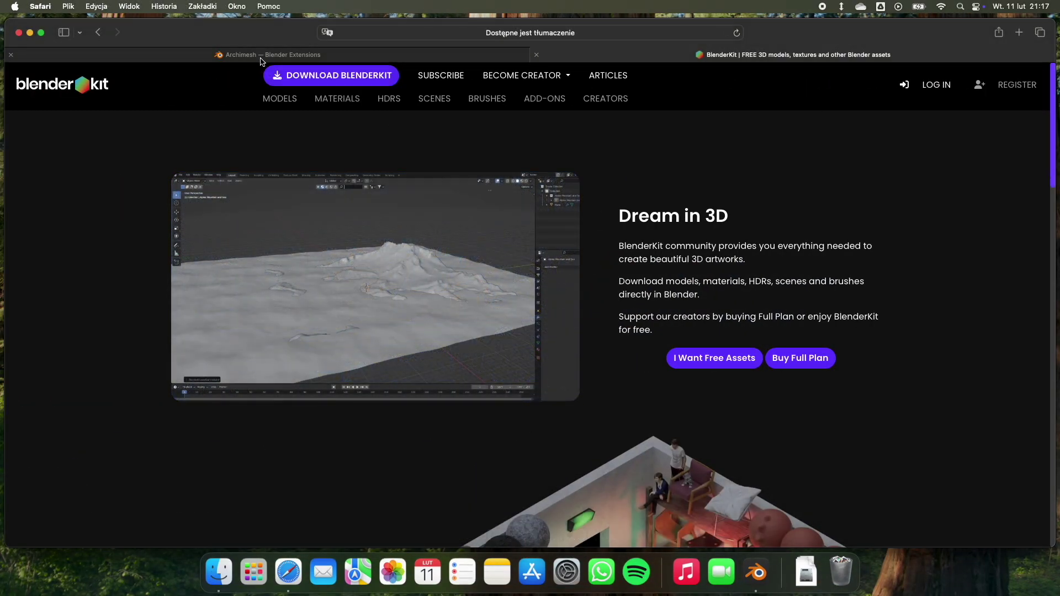
- Review the Archimesh add-on page on the Blender Extensions site
click(263, 55)
scroll(399, 180, down, 2)
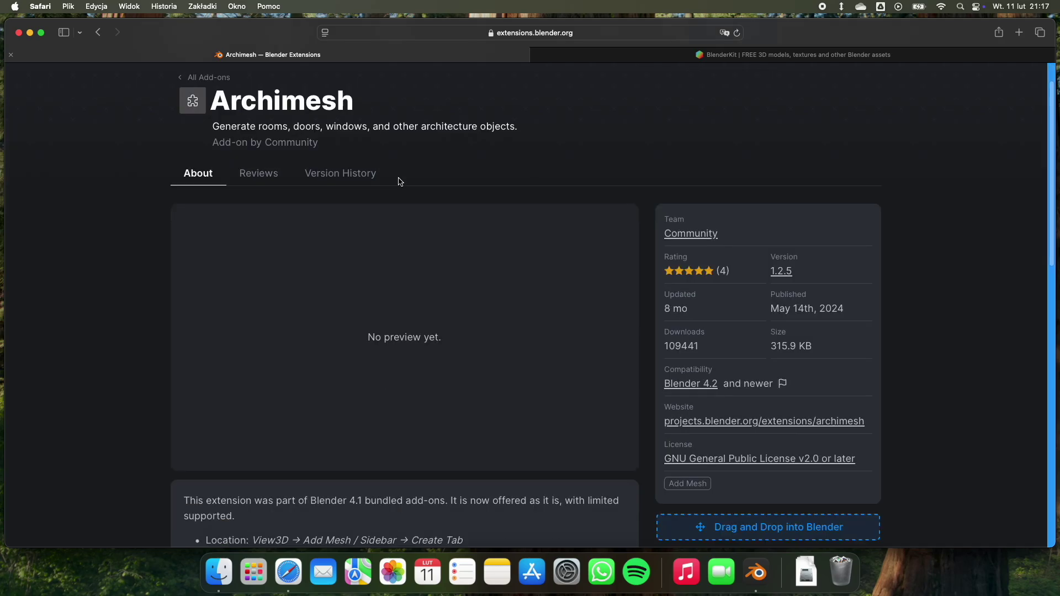
scroll(400, 181, up, 2)
- Switch to Blender and check the BlenderKit and Archimesh entries in the add-on preferences
key(super+Tab)
key(super+Tab)
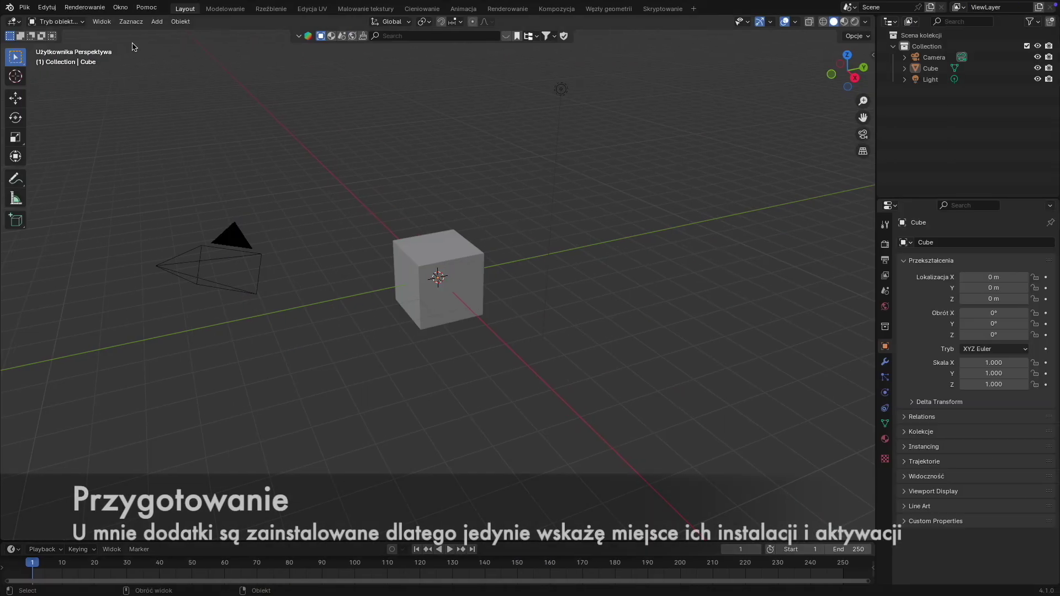
click(47, 7)
click(123, 150)
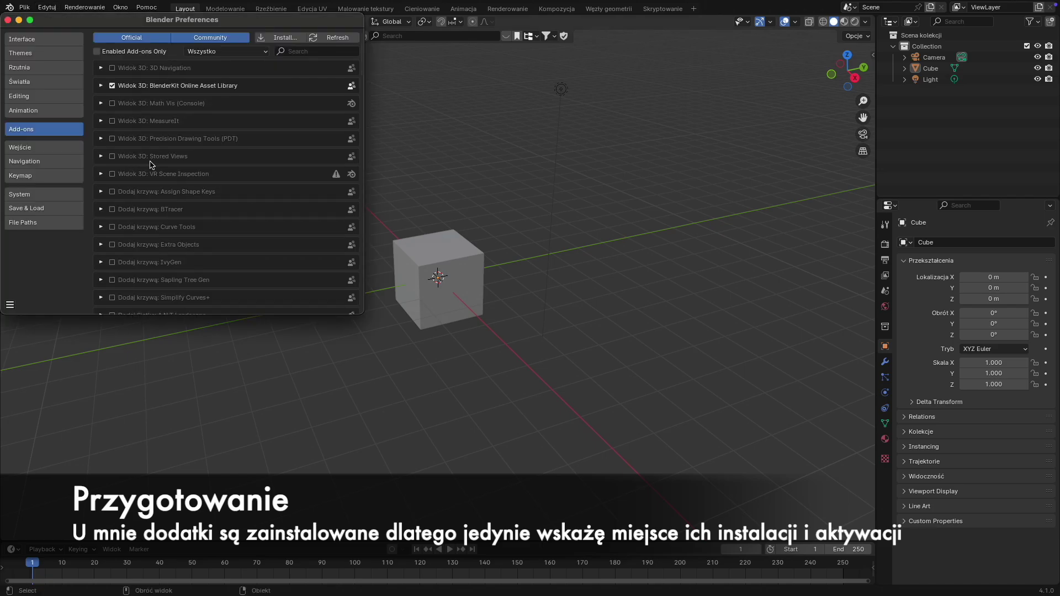
click(100, 85)
click(100, 86)
scroll(134, 128, down, 5)
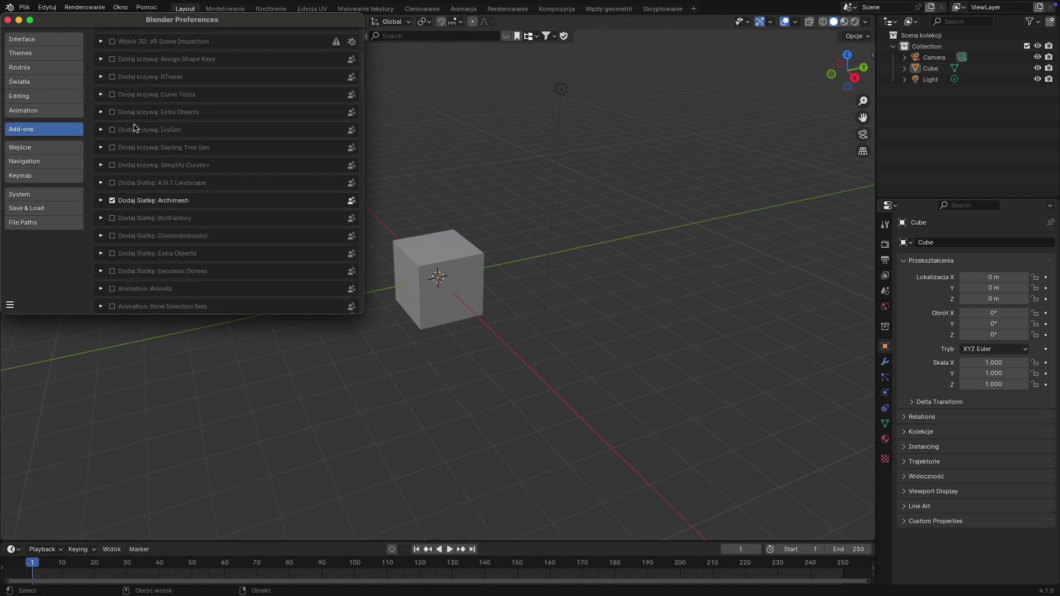
click(101, 201)
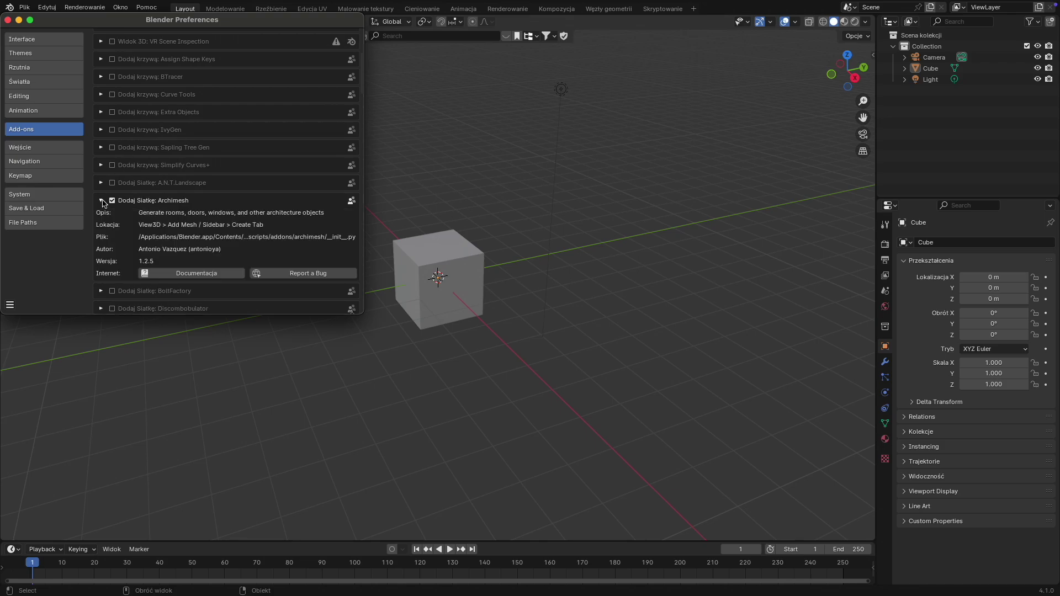
click(102, 201)
scroll(194, 201, up, 5)
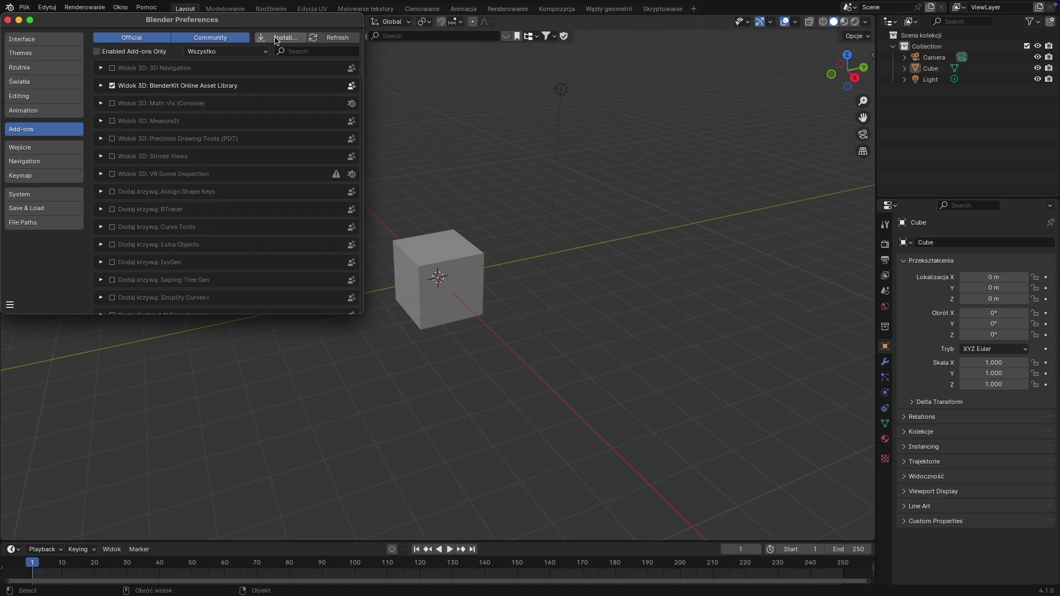
click(7, 20)
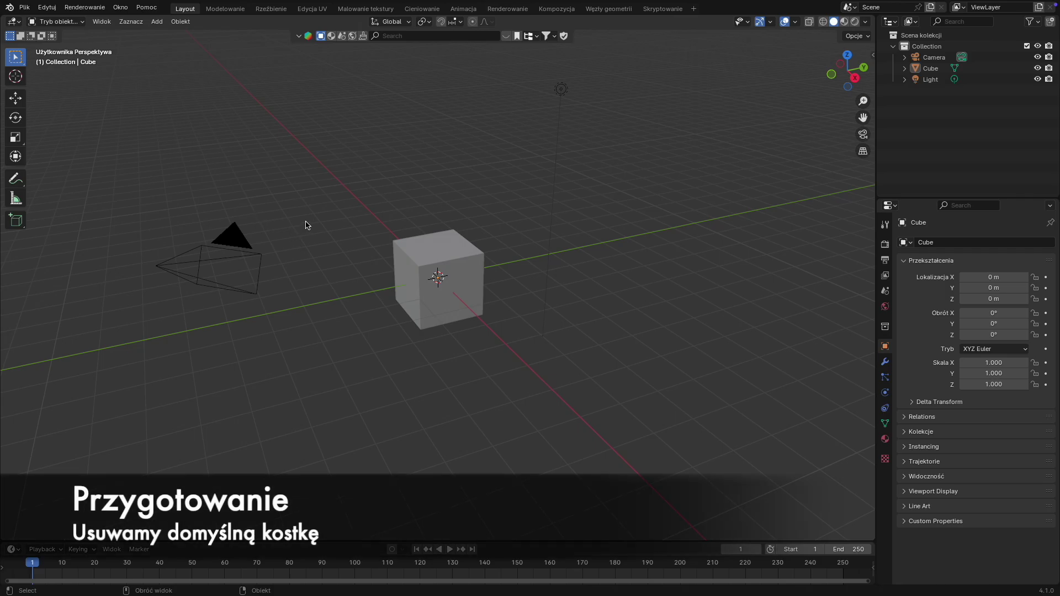
- Delete the default cube from the scene
click(931, 69)
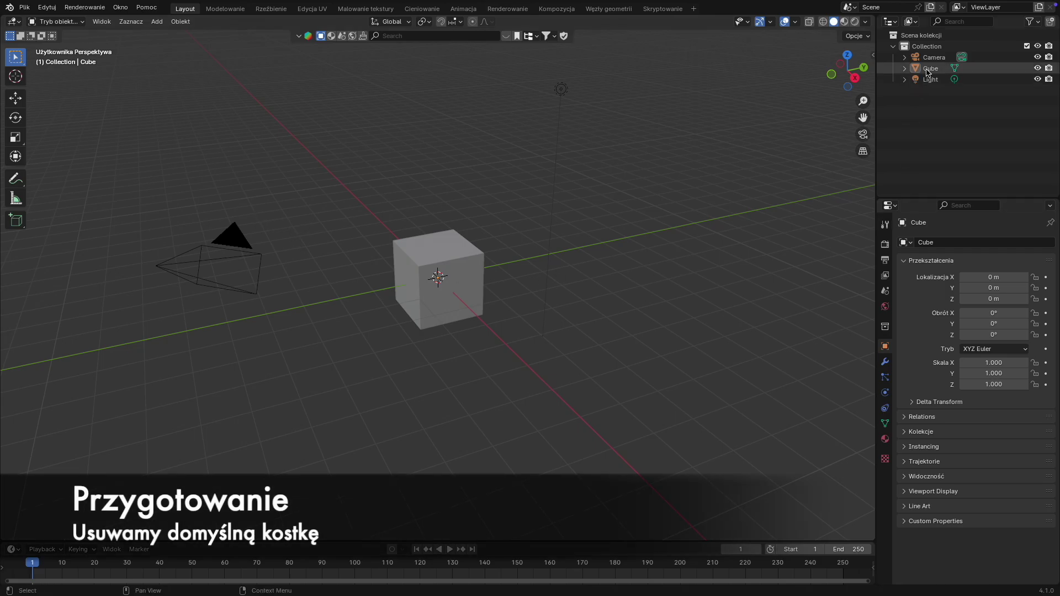
right_click(931, 70)
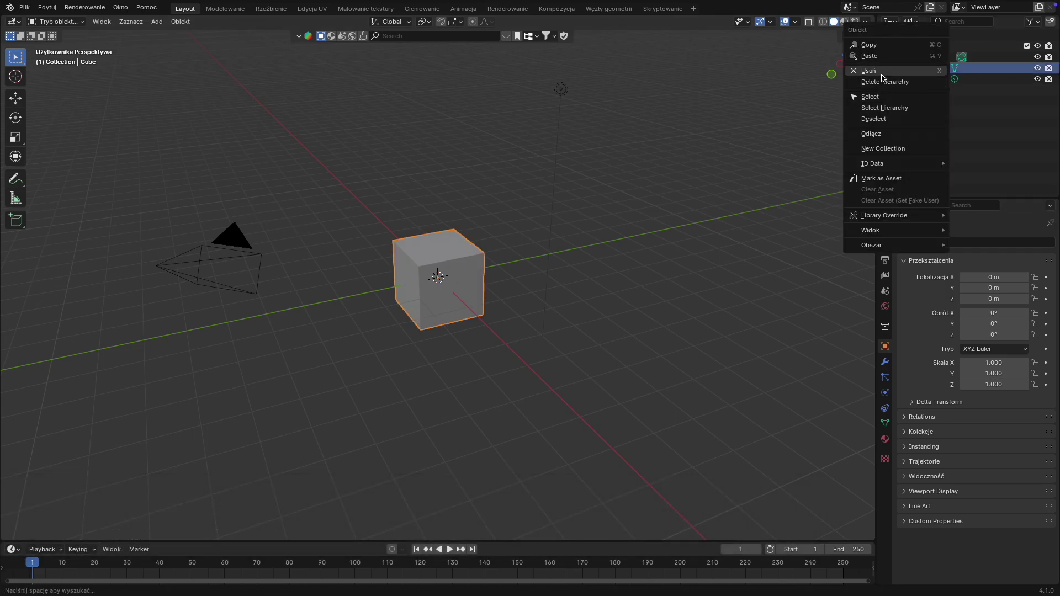
click(911, 71)
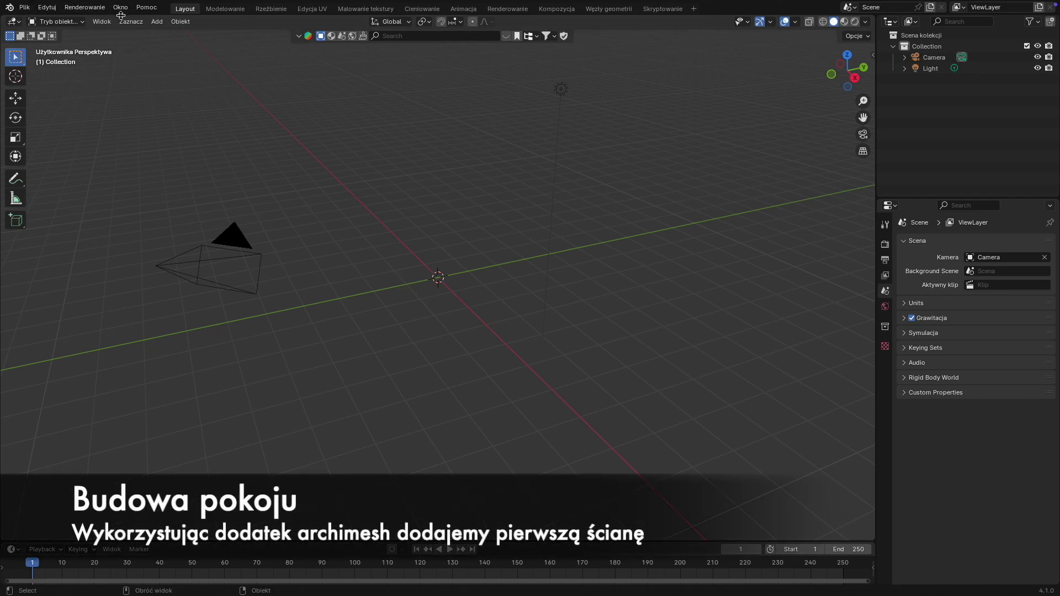
- Add an Archimesh Room mesh to the scene
click(157, 22)
mouse_move(165, 35)
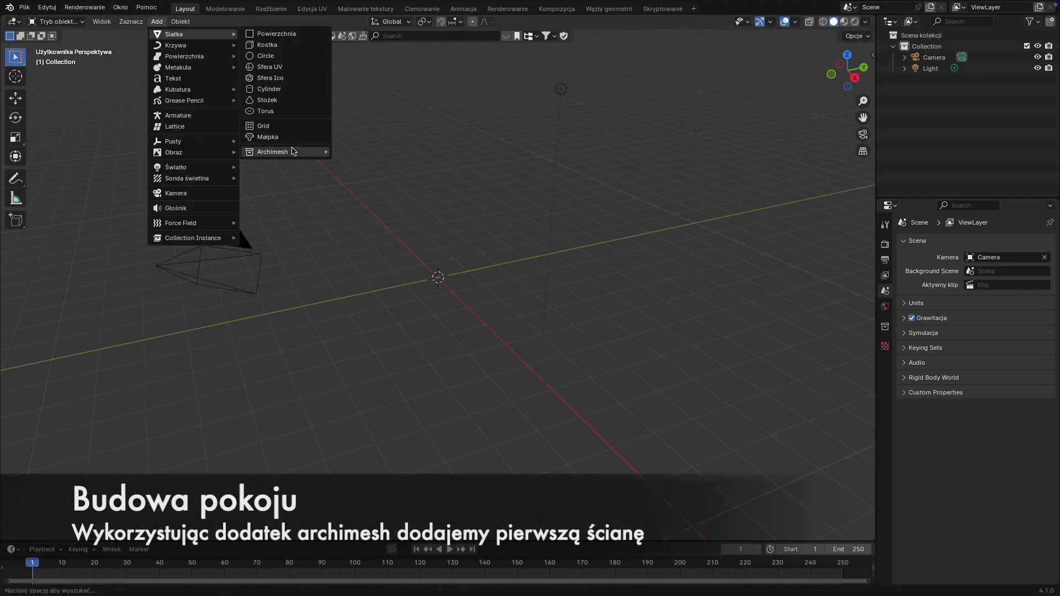
mouse_move(288, 152)
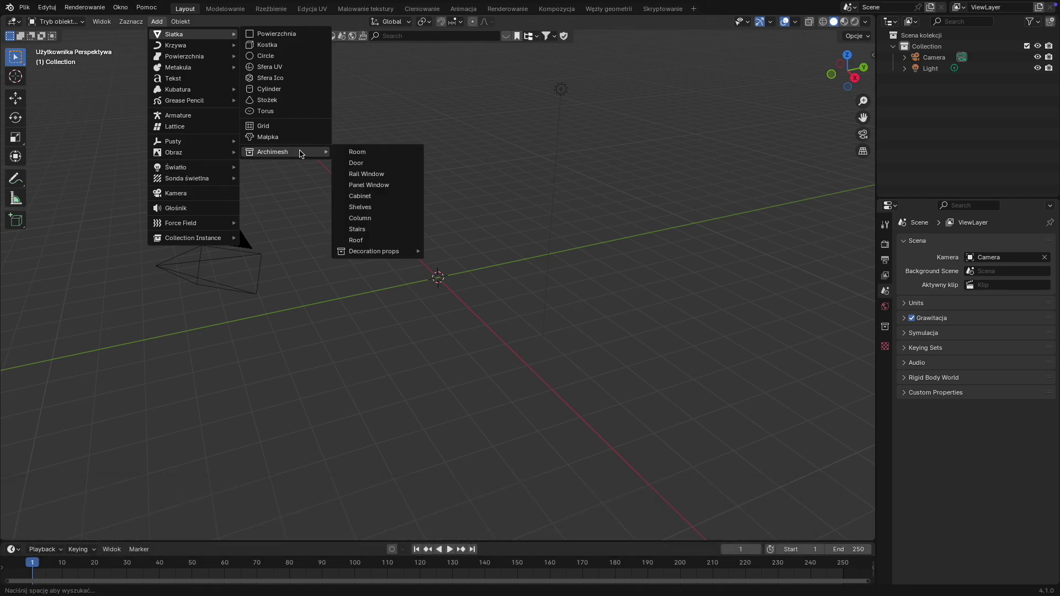
click(358, 152)
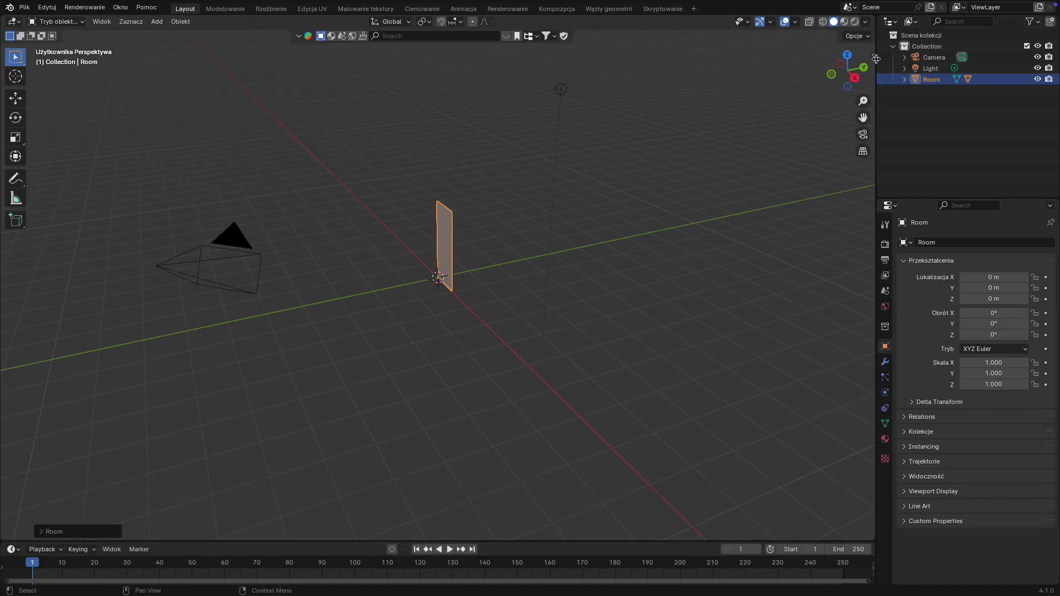
- Open the room's Archimesh creation settings and raise its number of walls to 3
click(874, 56)
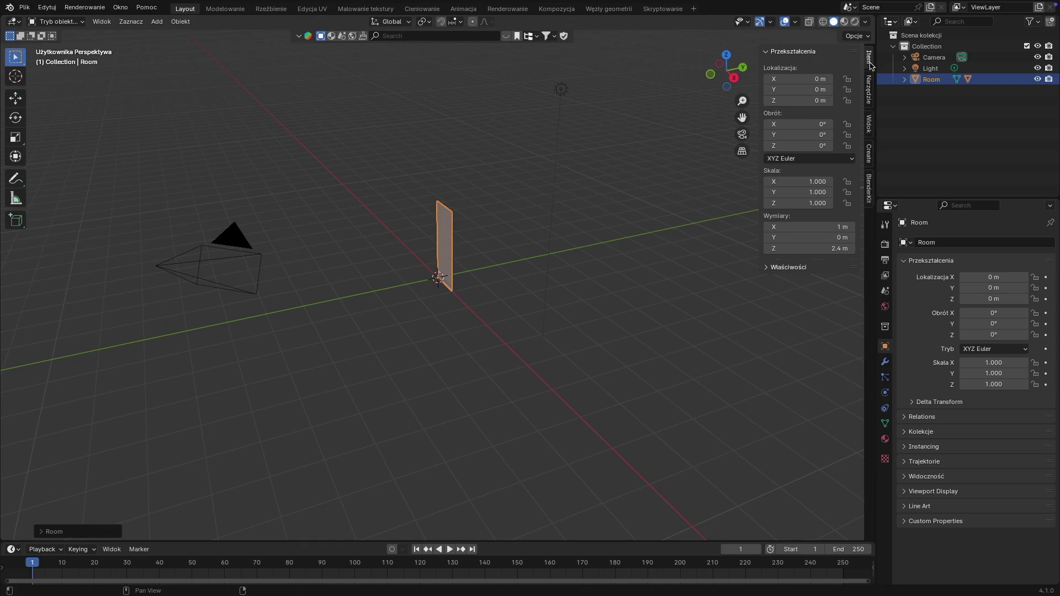
click(871, 154)
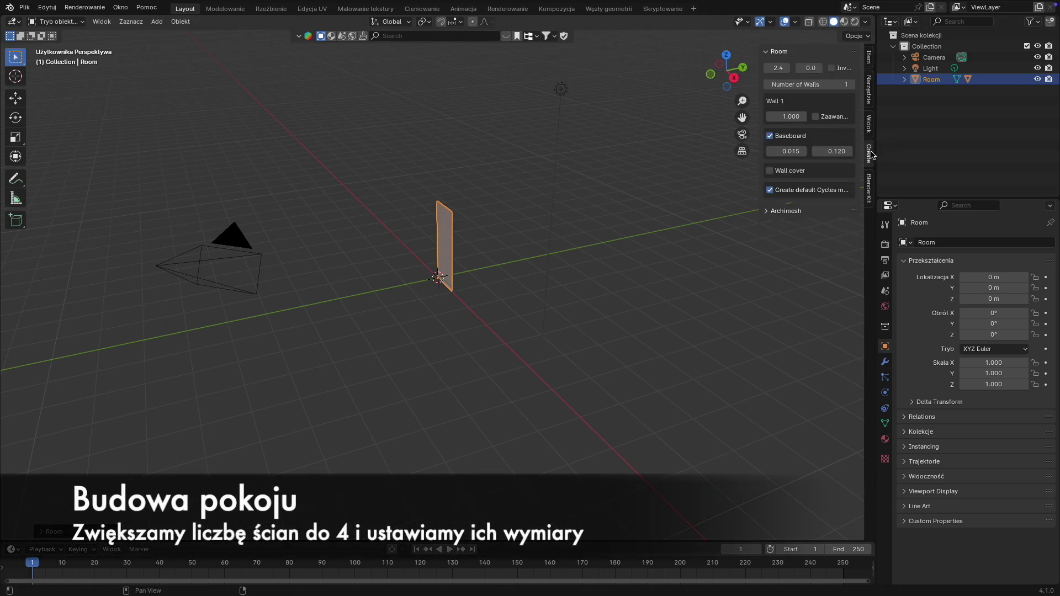
click(852, 85)
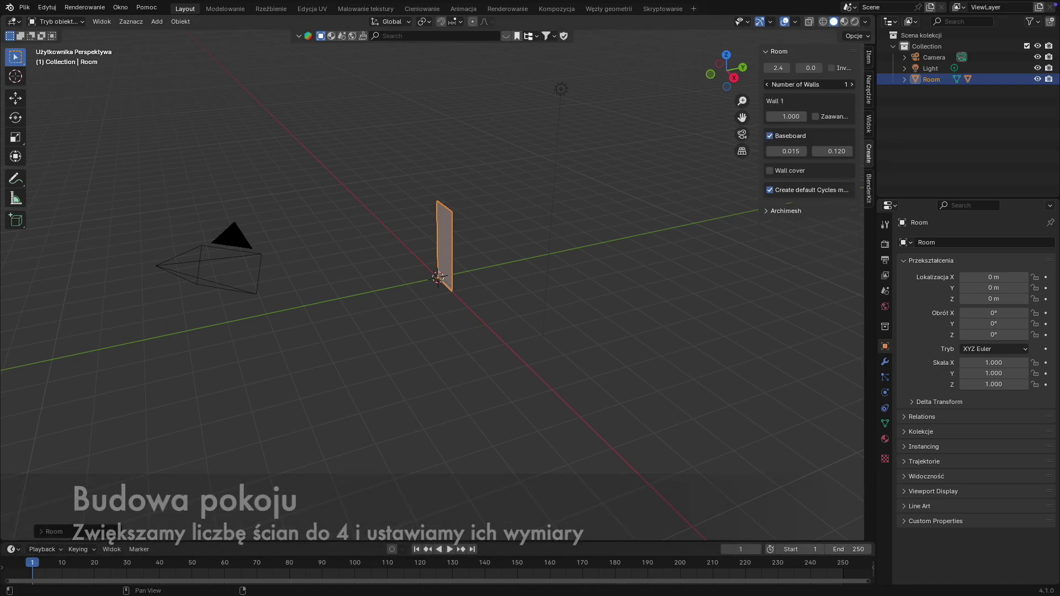
click(852, 95)
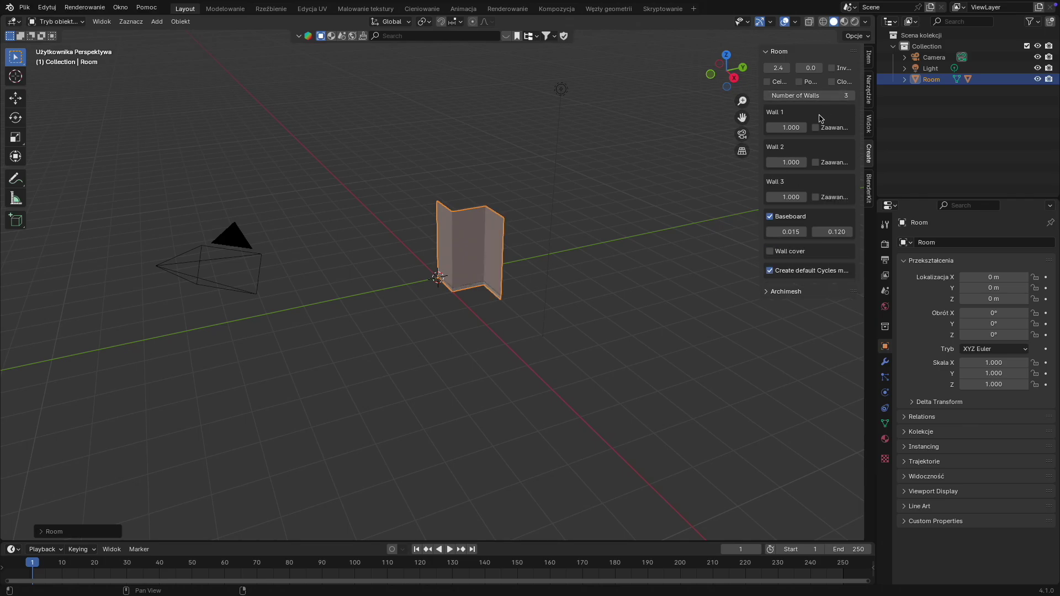
- Set the room's Wall 1 length to 5 and Wall 2 length to 3
click(793, 126)
text(5)
key(Return)
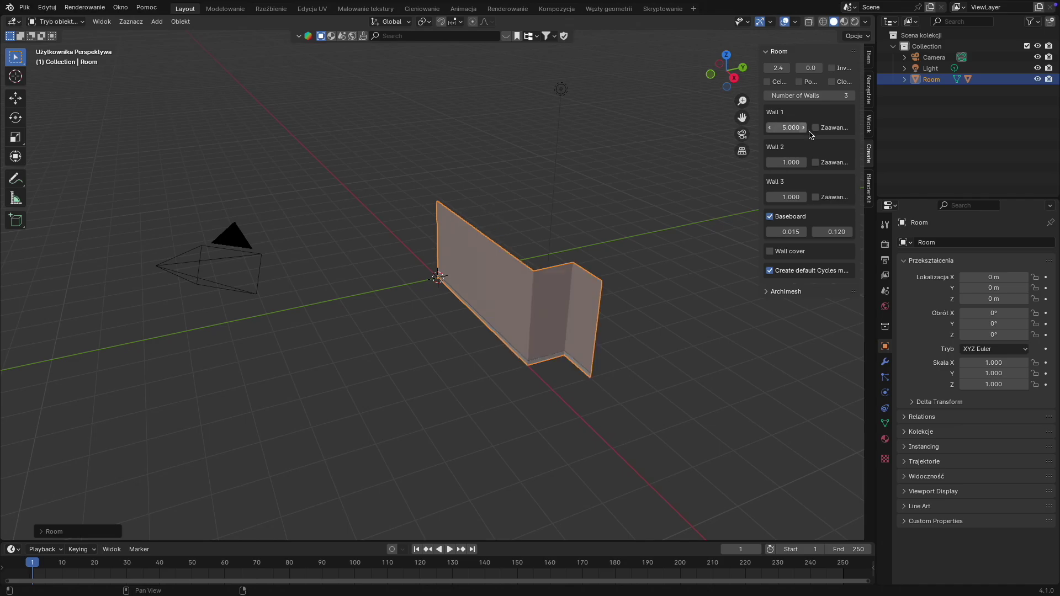
click(786, 165)
text(3)
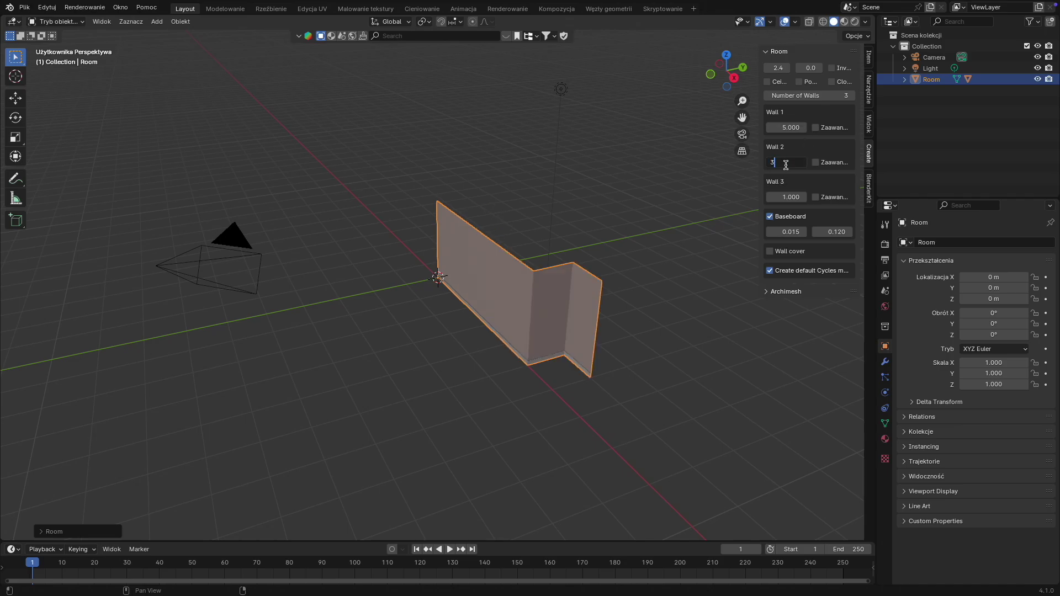
key(Return)
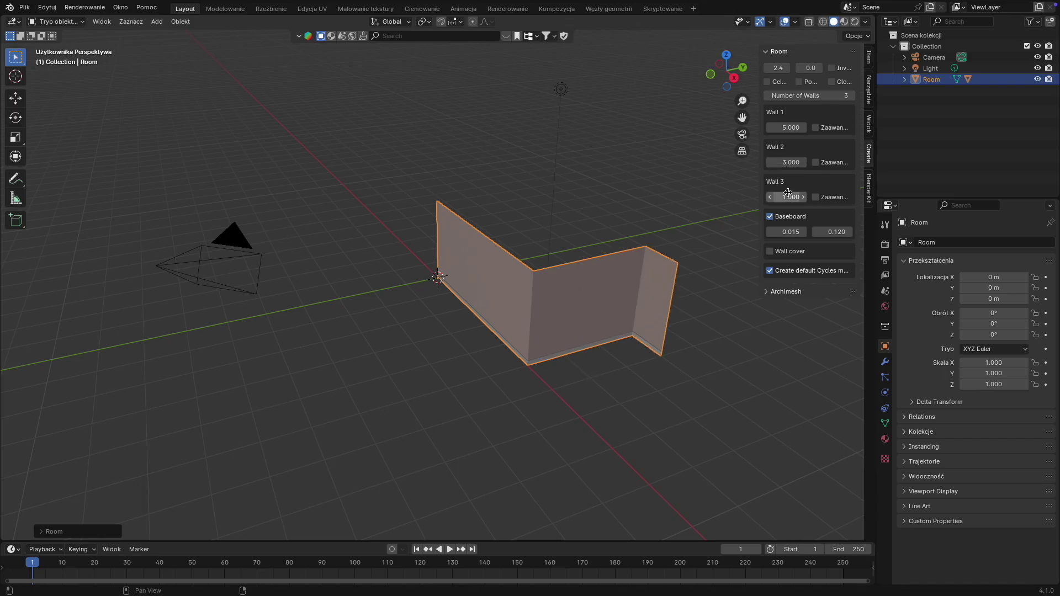
- Increase the number of walls to 4 and close the rectangle by setting Wall 3 to -5 and Wall 4 to -3
click(852, 95)
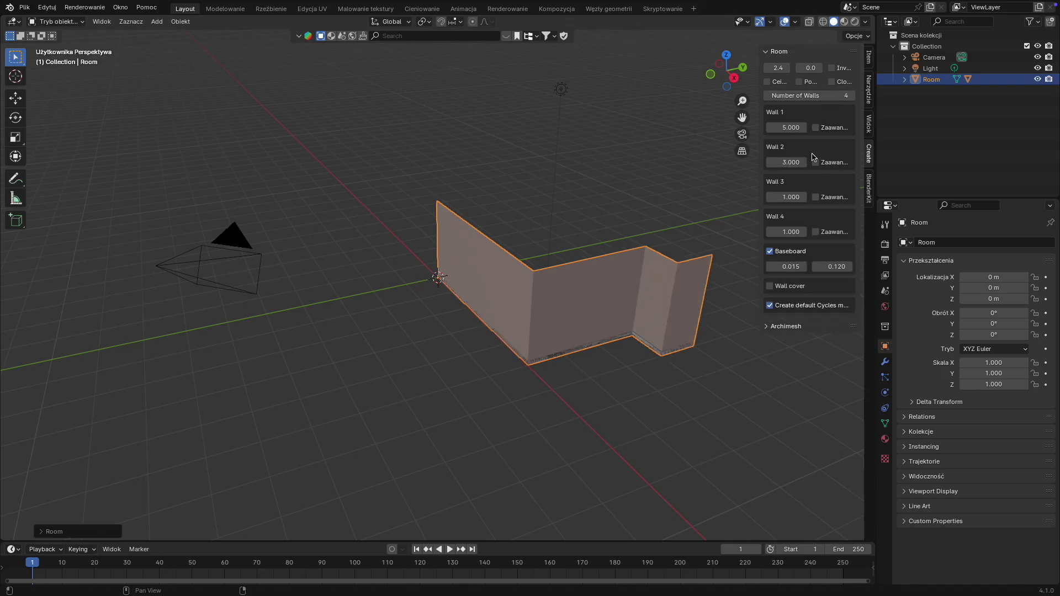
click(787, 194)
text(-5)
key(Return)
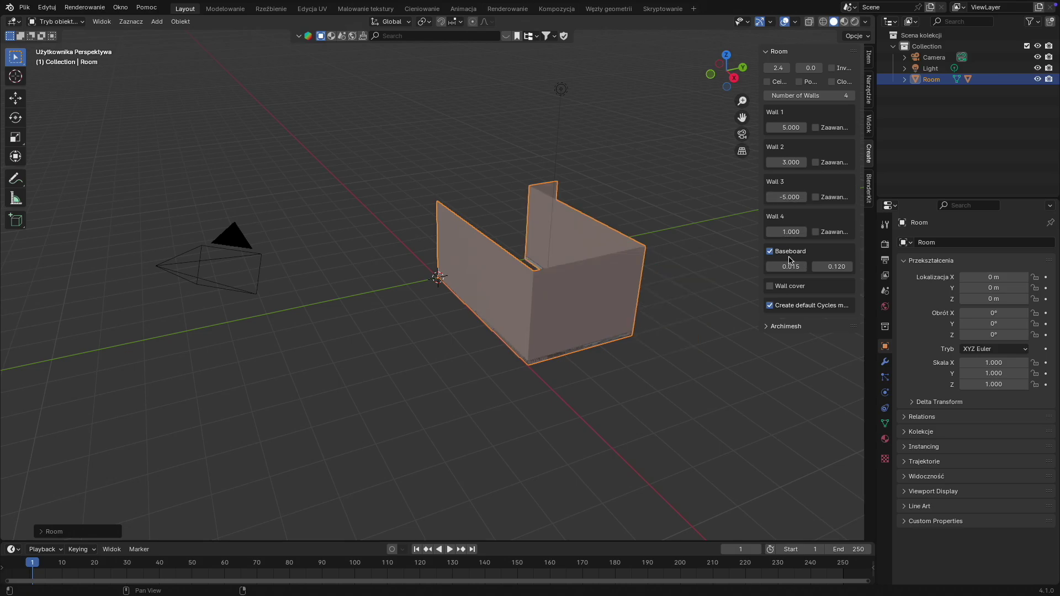
click(789, 235)
text(-3)
key(Return)
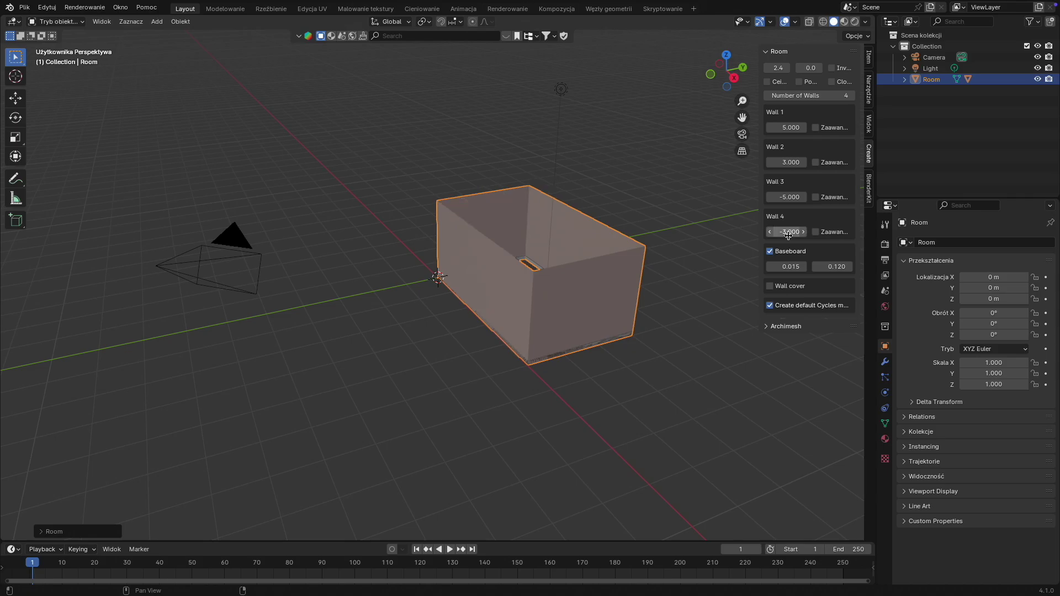
- Set the room's wall thickness to 0.1
click(662, 215)
middle_drag(661, 215, 577, 206)
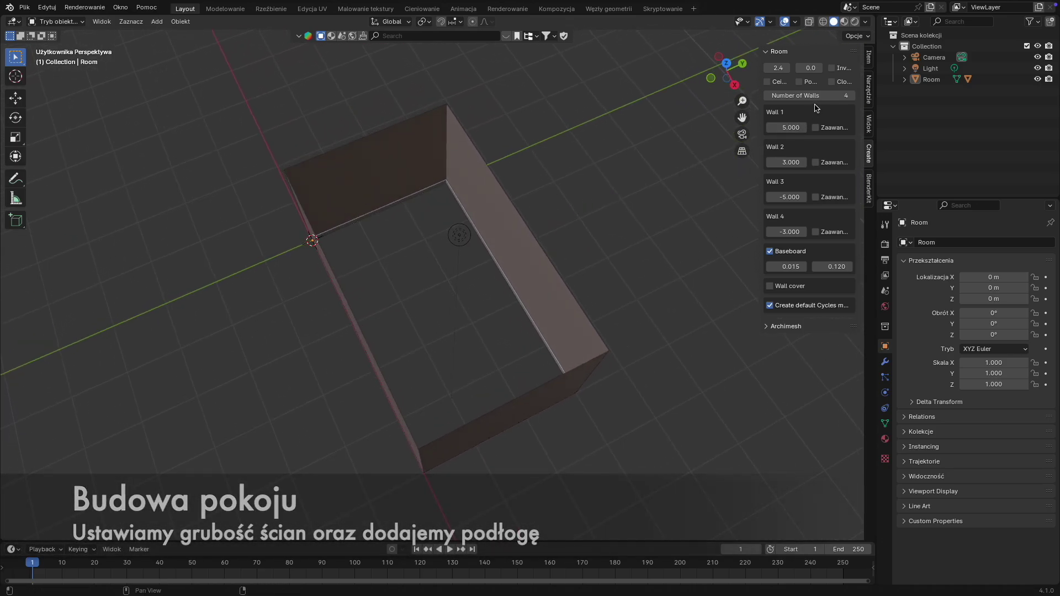
click(810, 68)
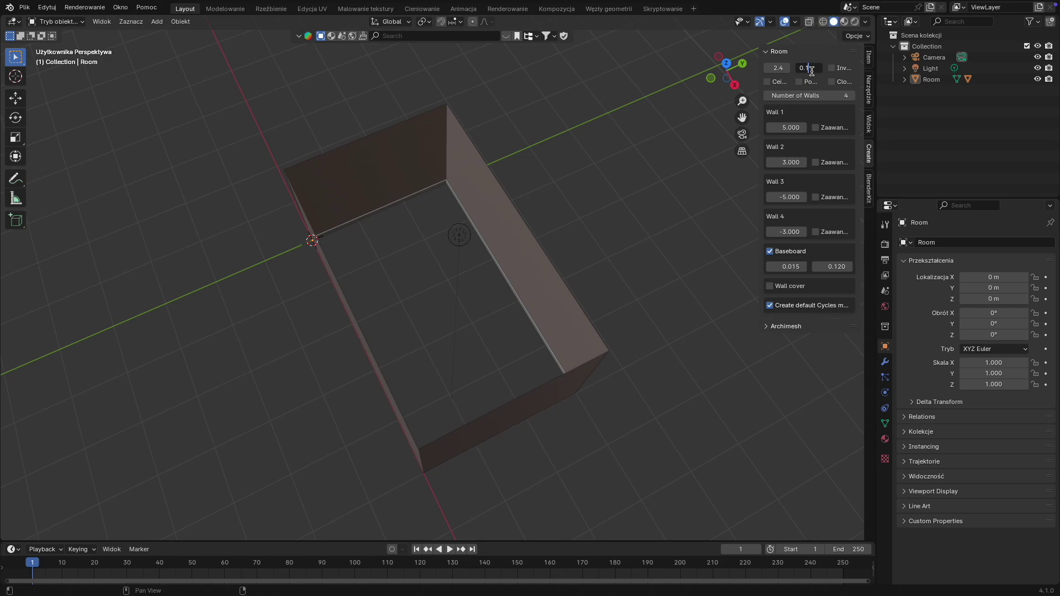
key(Return)
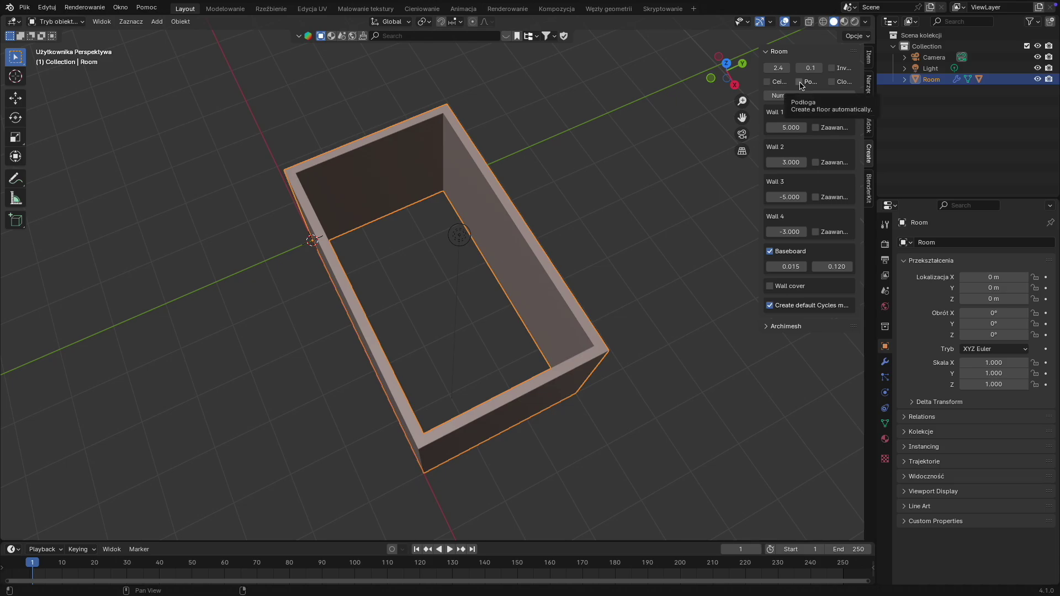
- Enable Inverse so the wall normals face outside, and create a floor for the room
click(836, 71)
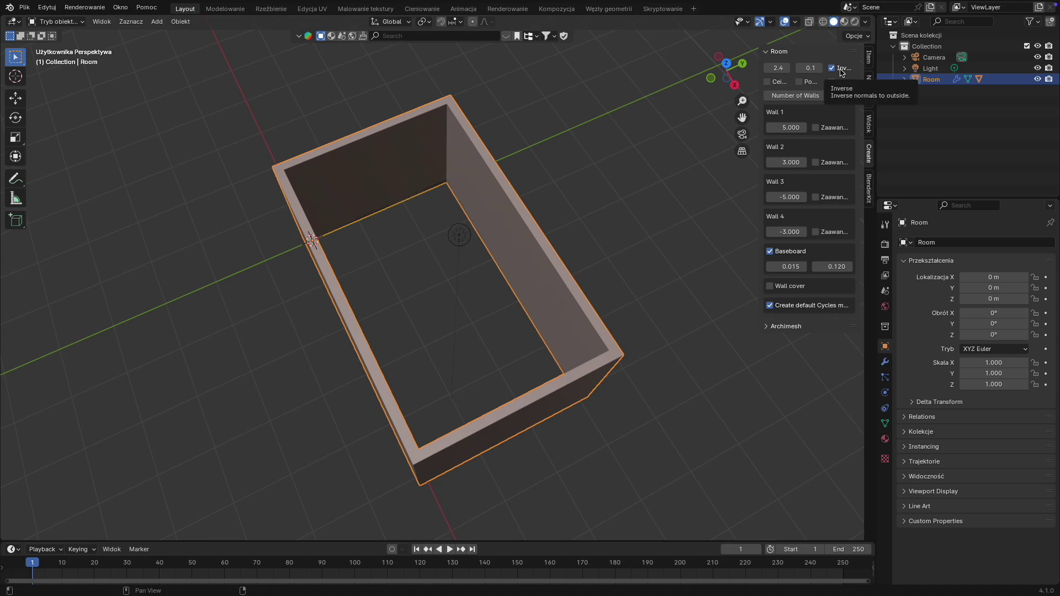
click(812, 83)
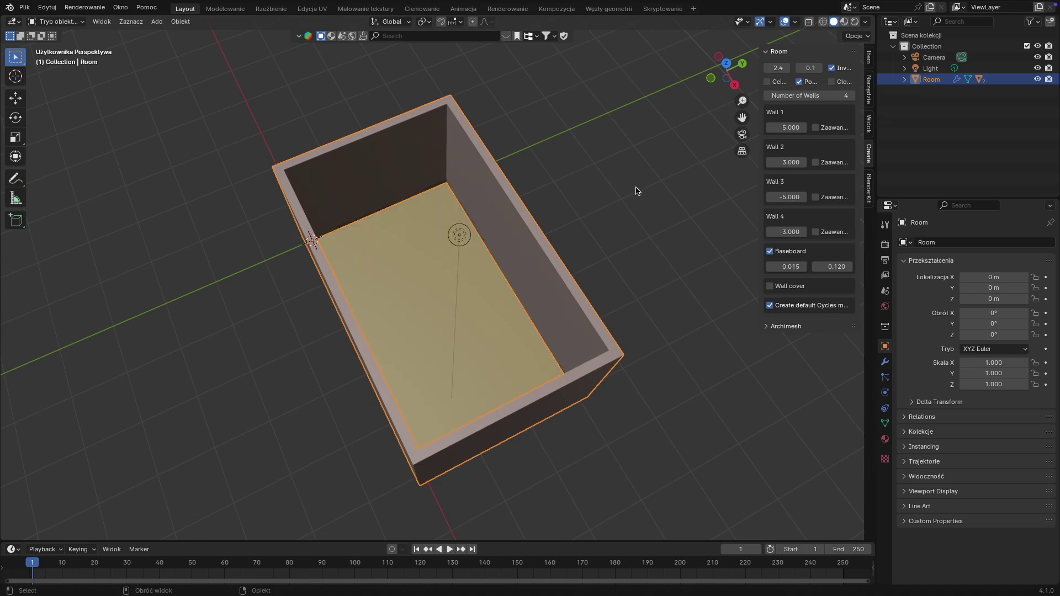
mouse_move(593, 212)
middle_down()
mouse_move(556, 197)
mouse_move(540, 210)
mouse_move(602, 212)
middle_up()
click(575, 207)
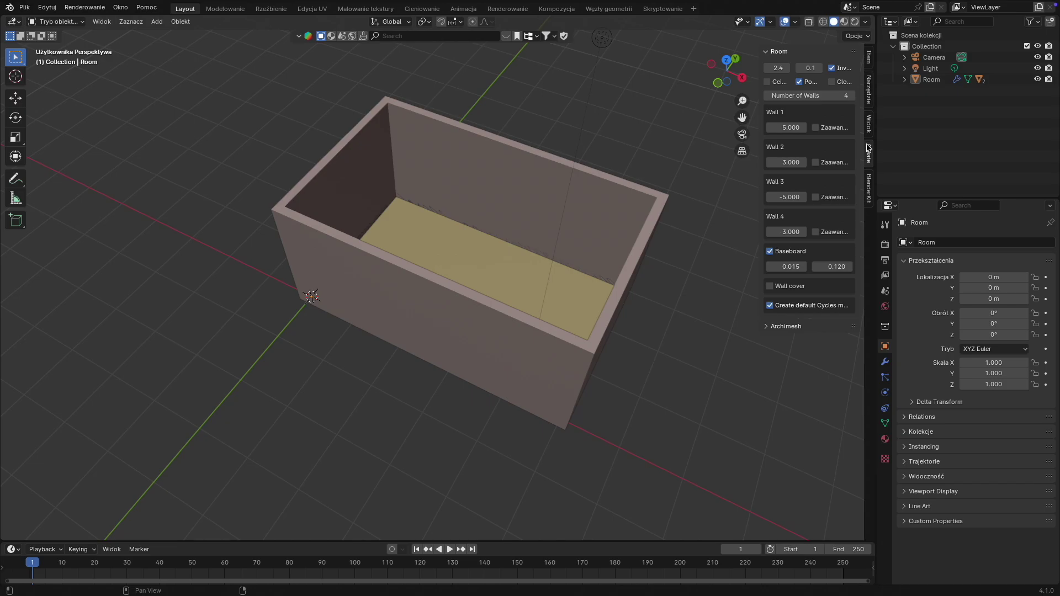
- Add an Archimesh door and move its door group along the long front wall to about X 4.01 m, Y -0.17 m
click(772, 327)
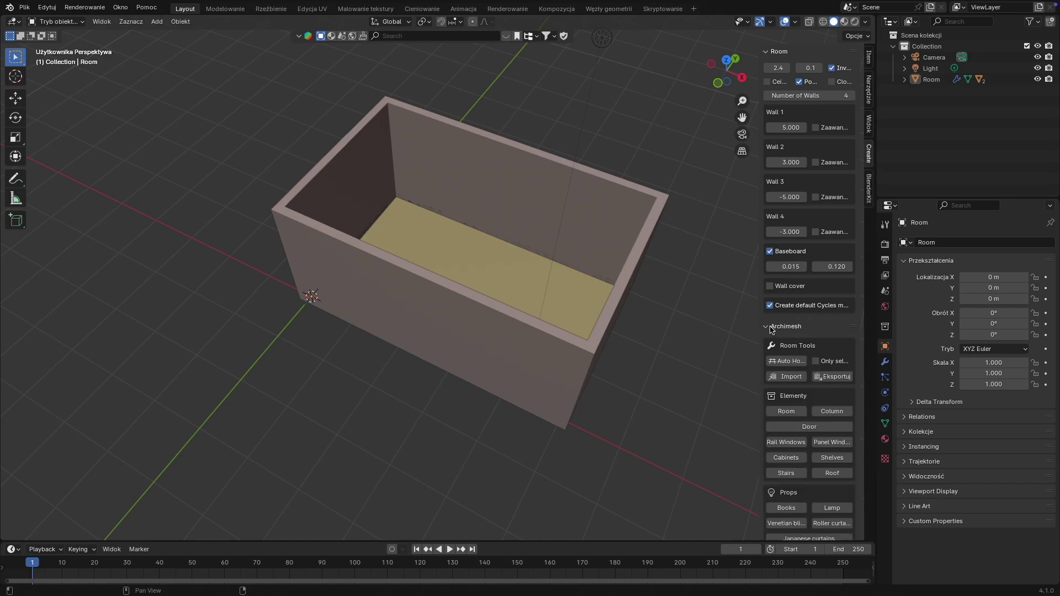
click(810, 427)
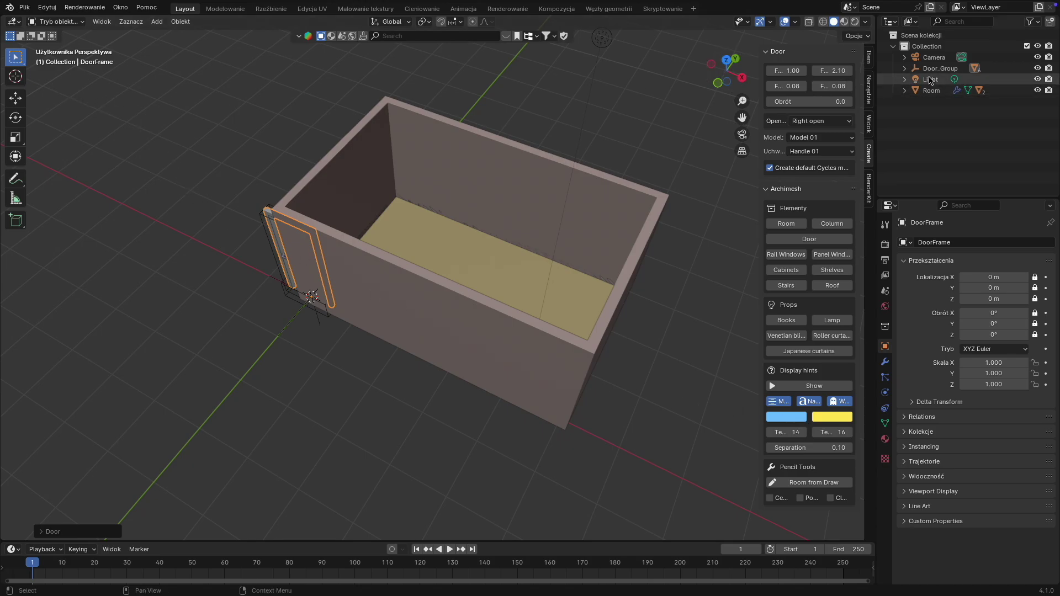
click(939, 68)
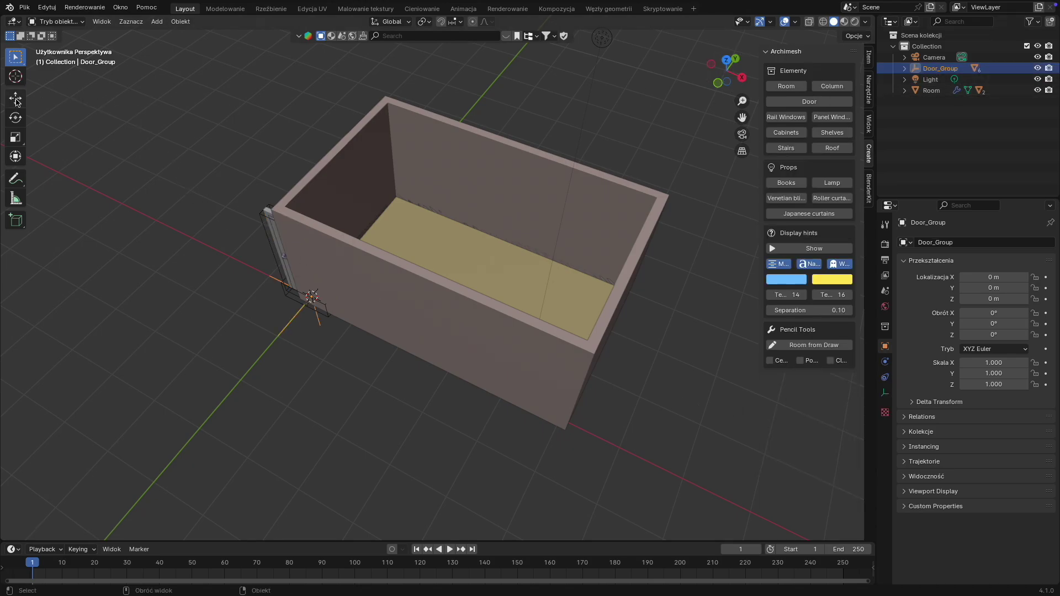
click(15, 99)
drag(354, 320, 518, 372)
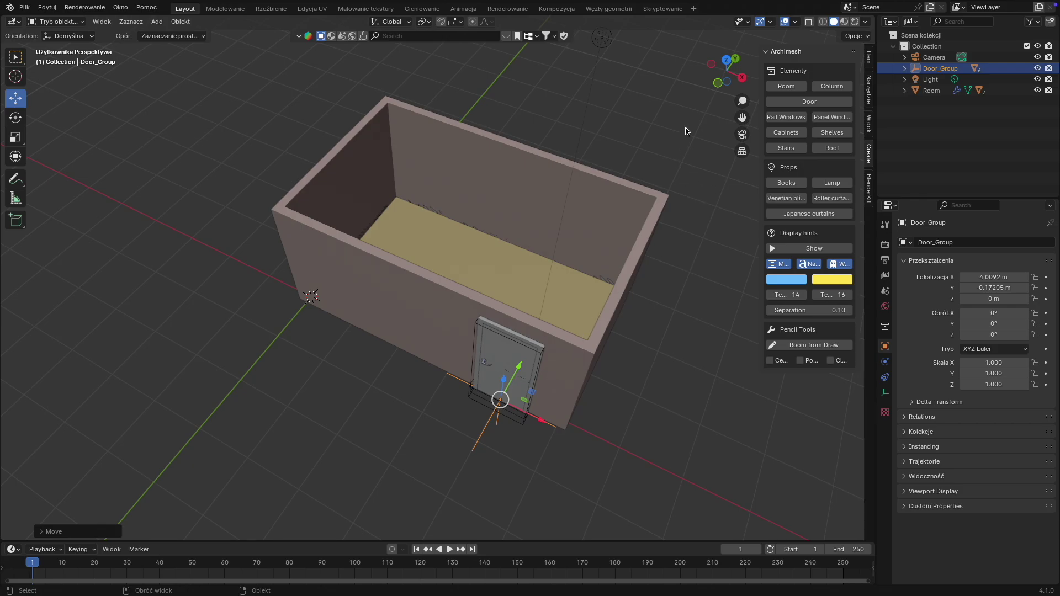
- Shift the door group along Y to about -0.127 m so it sits in the front wall
click(728, 59)
drag(556, 343, 554, 338)
middle_drag(634, 367, 561, 318)
middle_drag(528, 387, 552, 383)
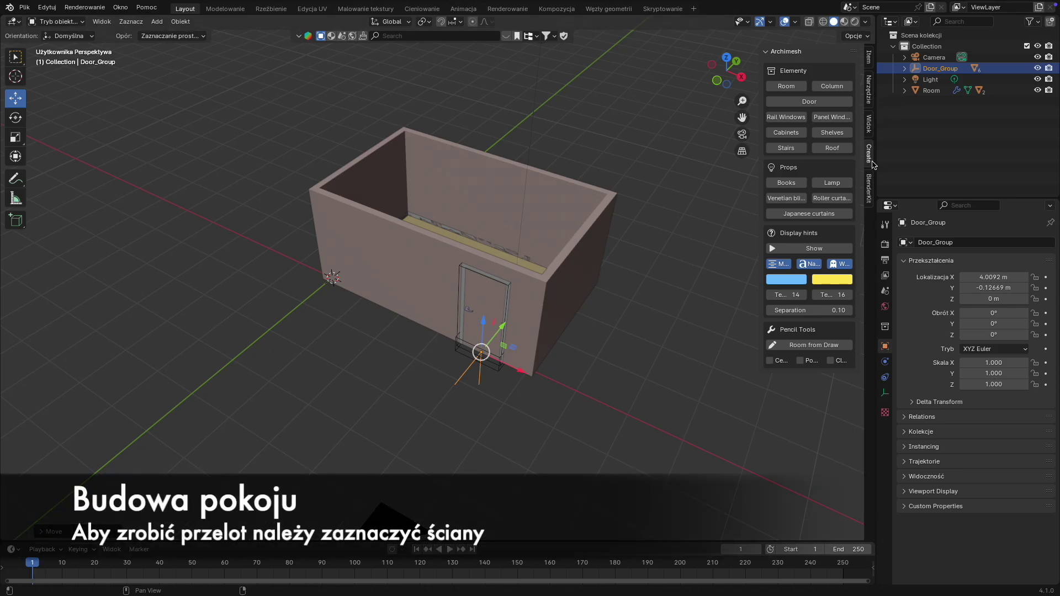
- Cut the door opening into the room's front wall with Auto Holes
click(595, 269)
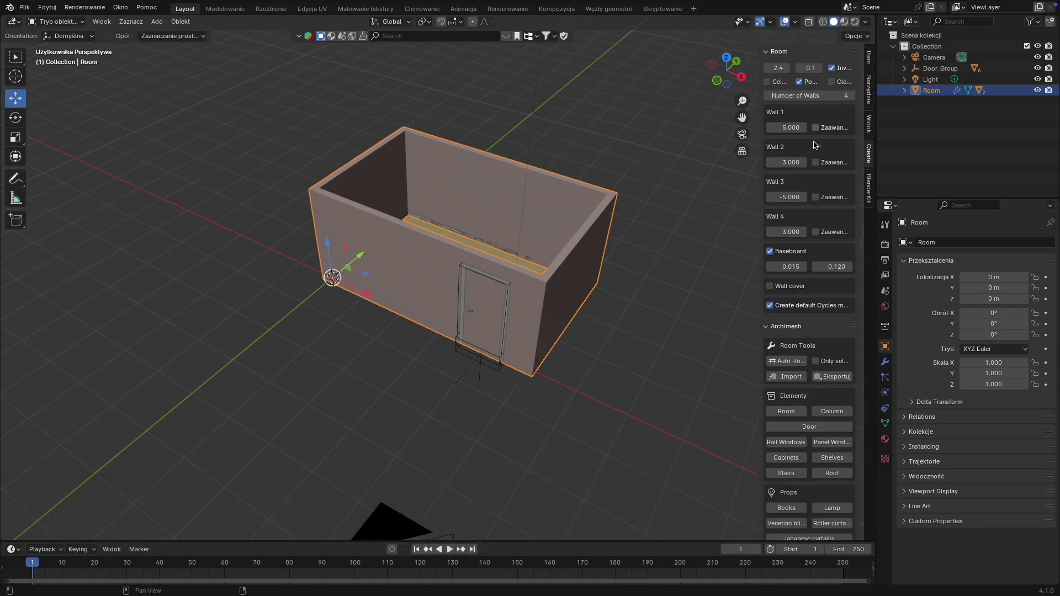
click(791, 361)
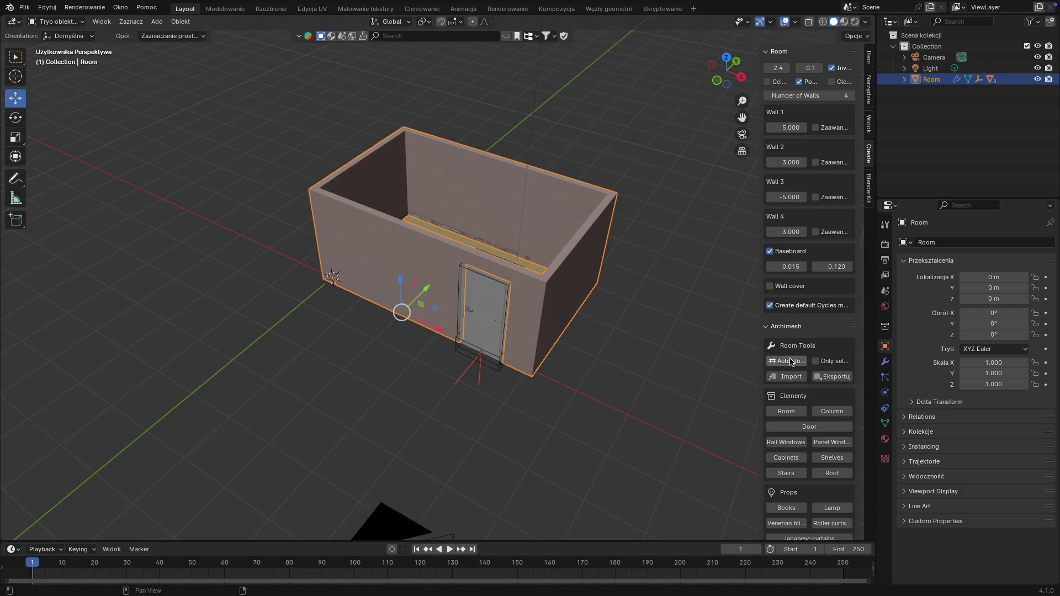
mouse_move(638, 308)
middle_down()
mouse_move(433, 320)
mouse_move(564, 324)
mouse_move(646, 309)
middle_up()
- Swing the door leaf open by rotating it about Z to about 36.2°
click(486, 325)
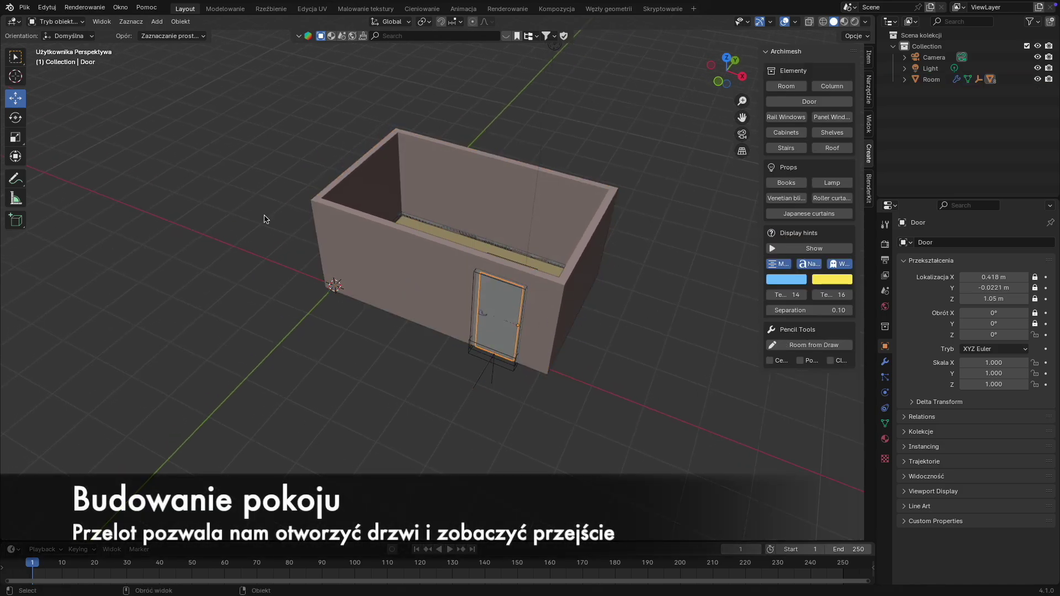
click(18, 123)
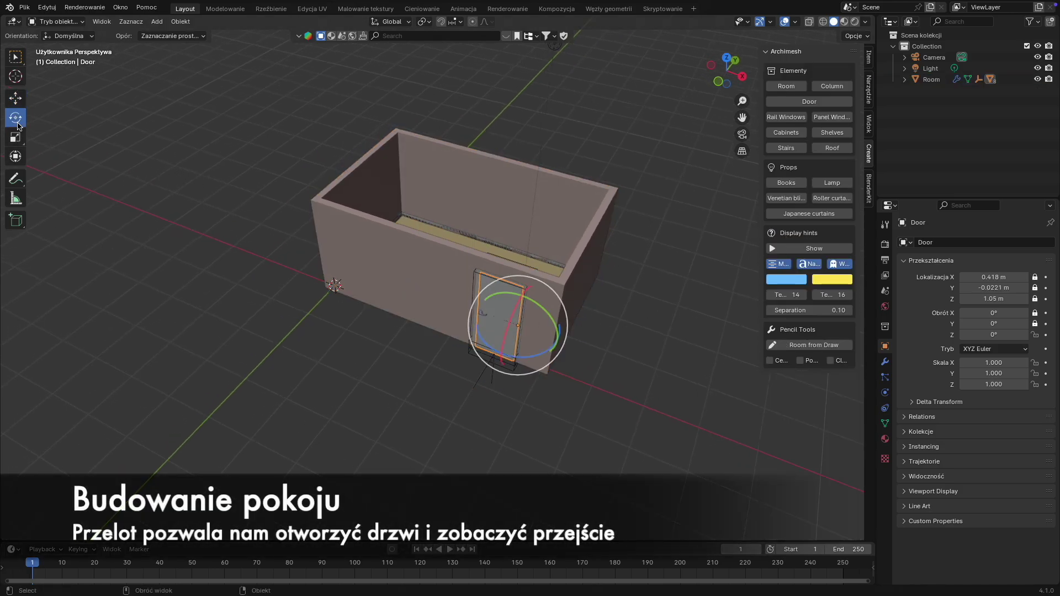
drag(522, 360, 553, 360)
middle_drag(559, 386, 440, 367)
scroll(547, 372, up, 3)
scroll(542, 375, down, 1)
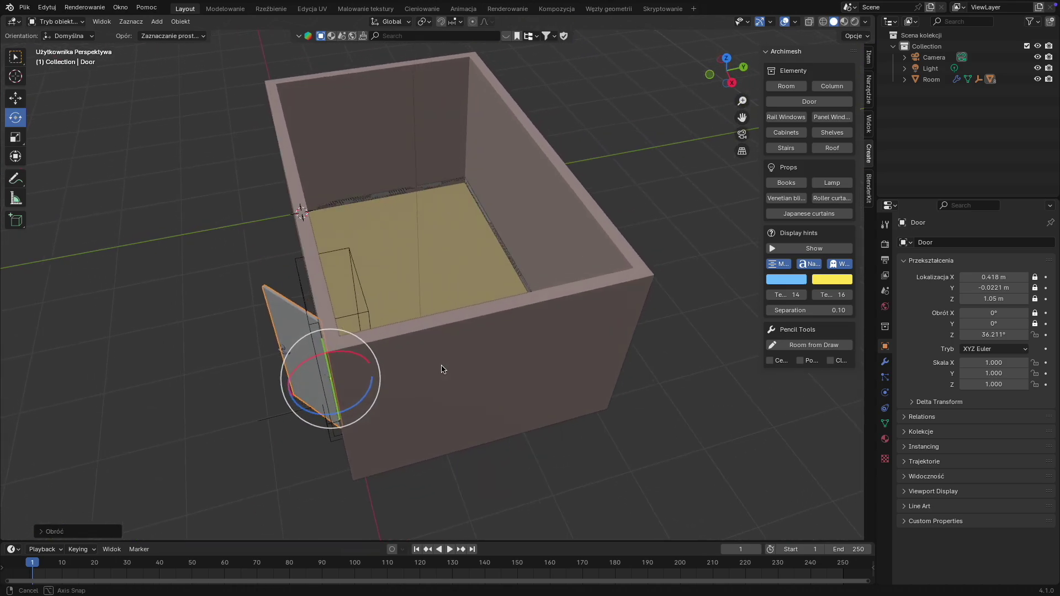
- Add an Archimesh rail window and raise its window group to about Z 0.958 m
shift+middle_drag(461, 261, 463, 378)
scroll(467, 389, up, 2)
scroll(467, 387, down, 2)
scroll(439, 333, up, 2)
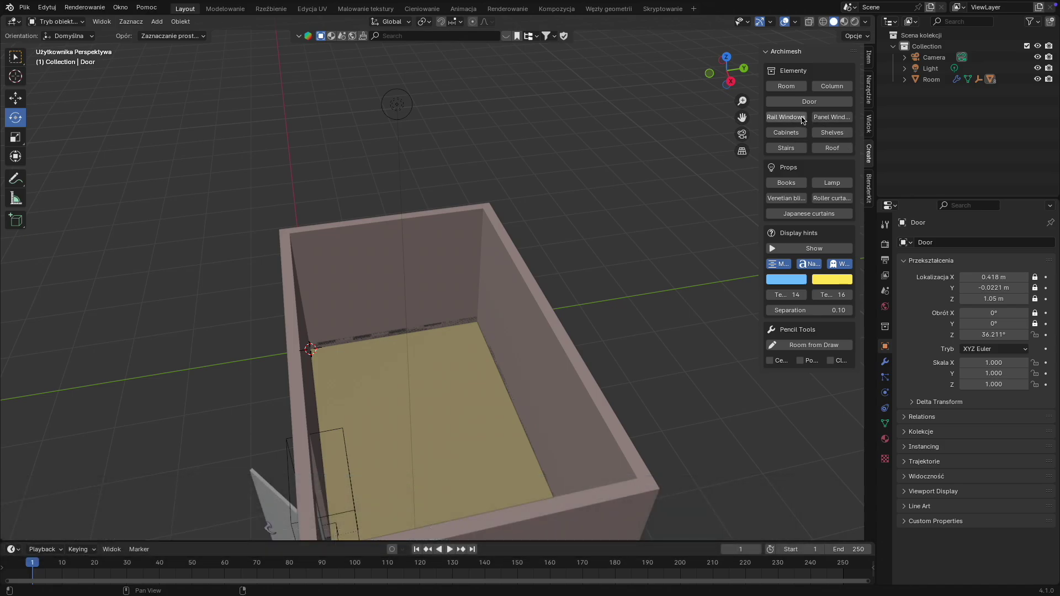
click(802, 120)
middle_drag(593, 293, 748, 262)
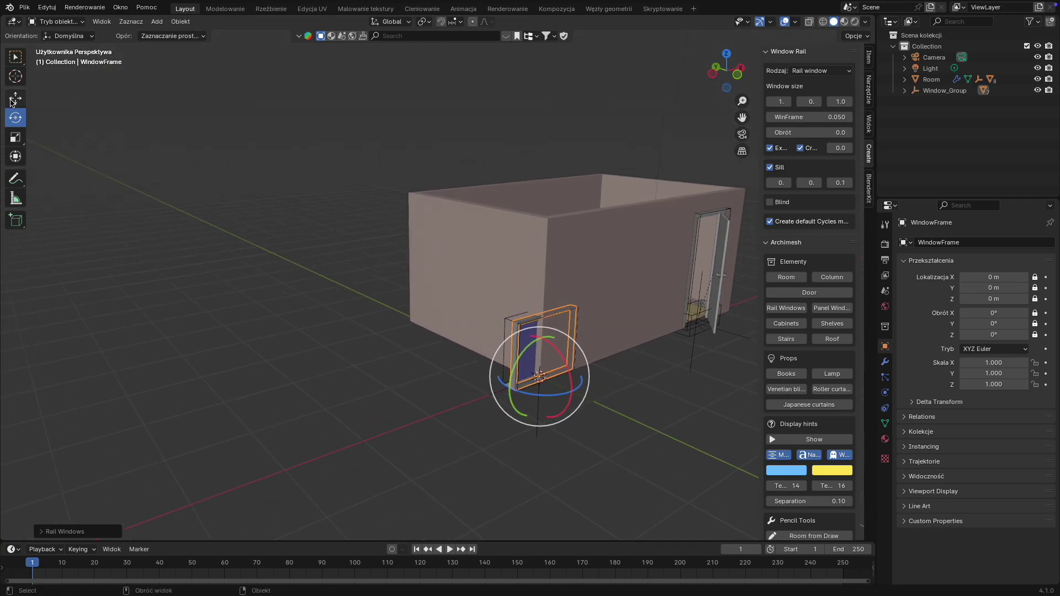
click(11, 101)
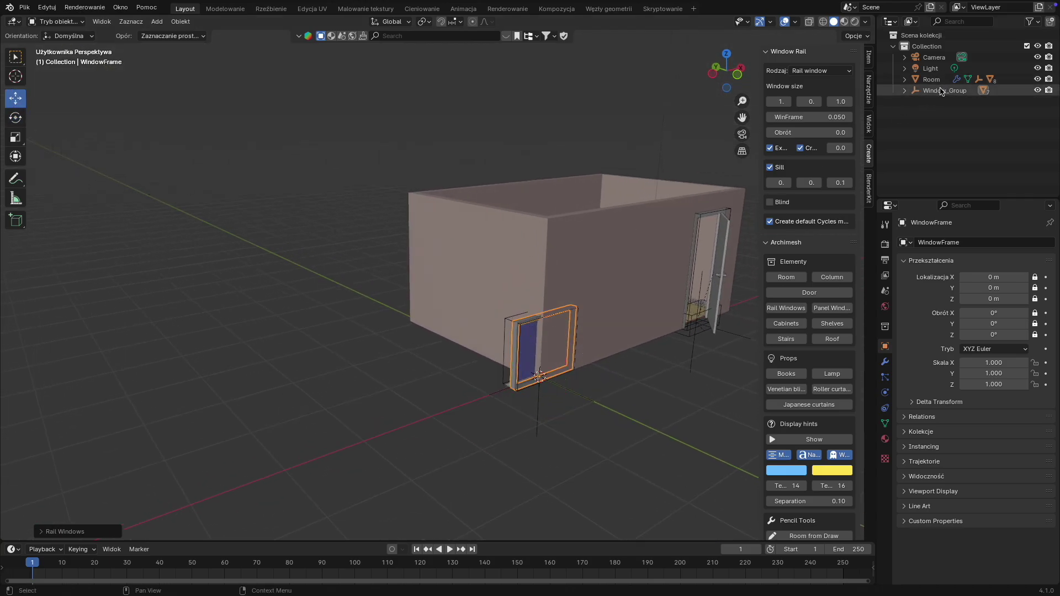
click(943, 91)
drag(544, 337, 571, 304)
- Rotate the window group to 90° about Z so it runs parallel to the short wall
middle_drag(572, 304, 535, 381)
shift+middle_drag(525, 426, 545, 390)
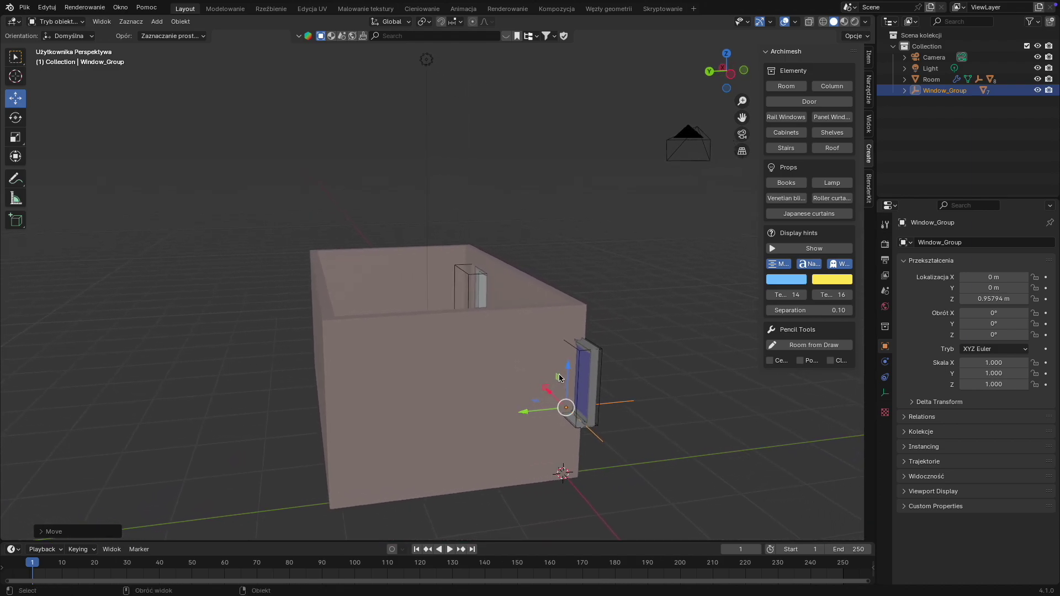
click(16, 118)
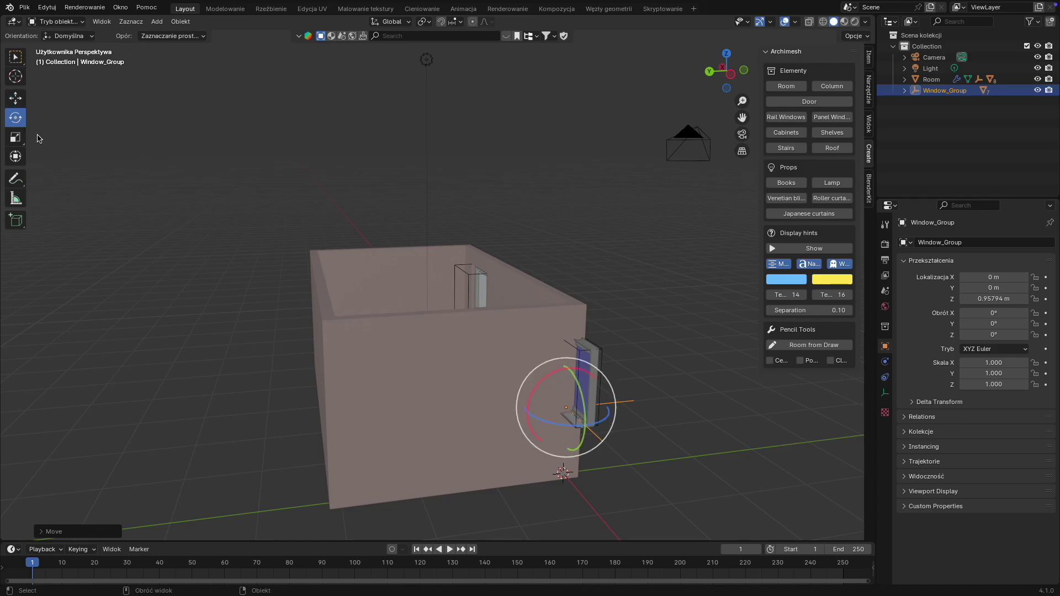
click(813, 146)
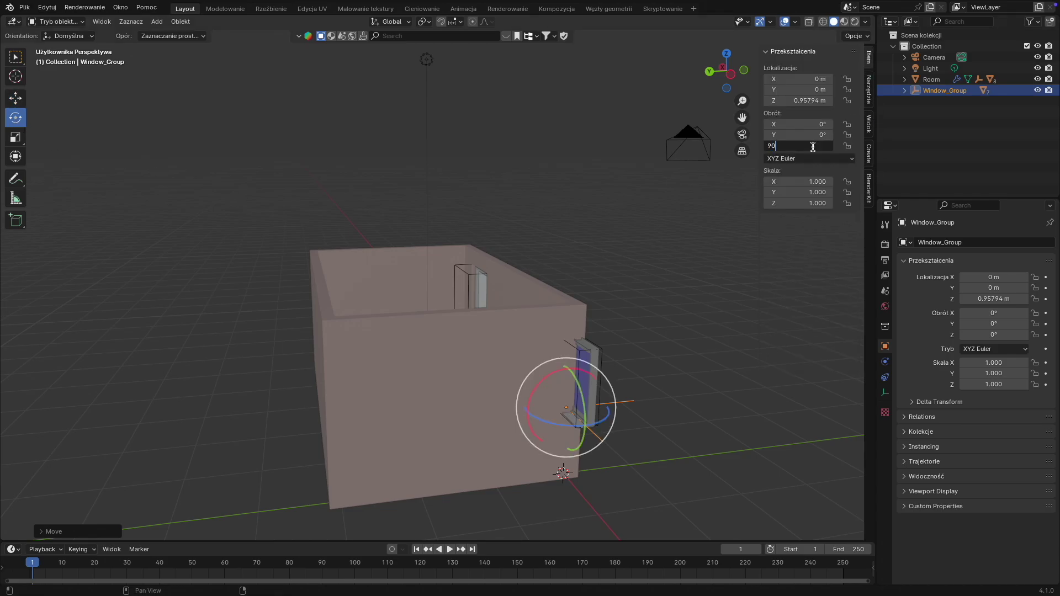
key(Return)
- In top view, move the window group into the short wall at about X -0.095 m, Y 1.455 m
middle_drag(718, 249, 691, 333)
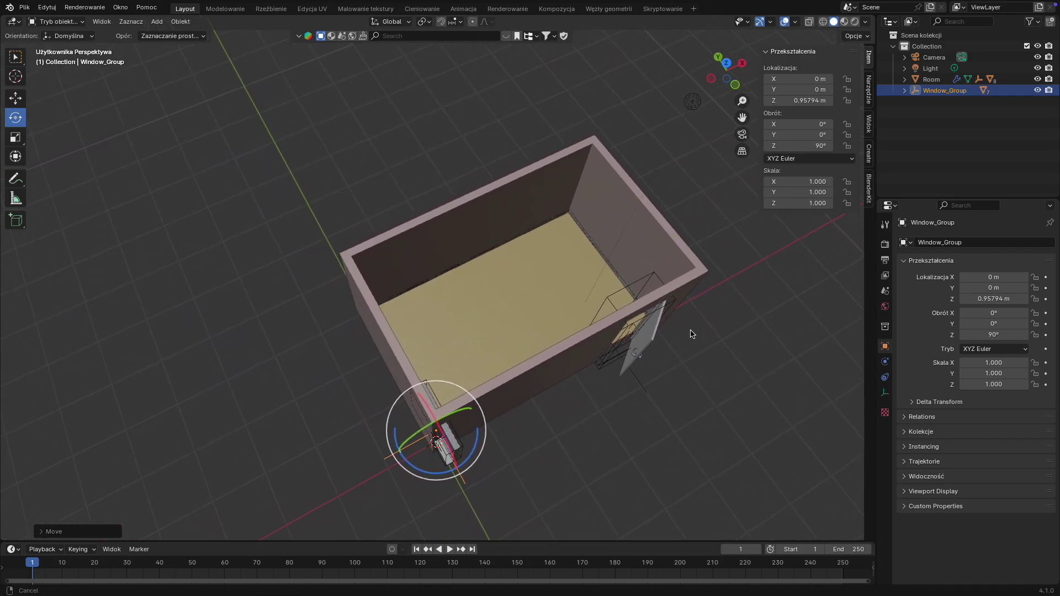
click(728, 65)
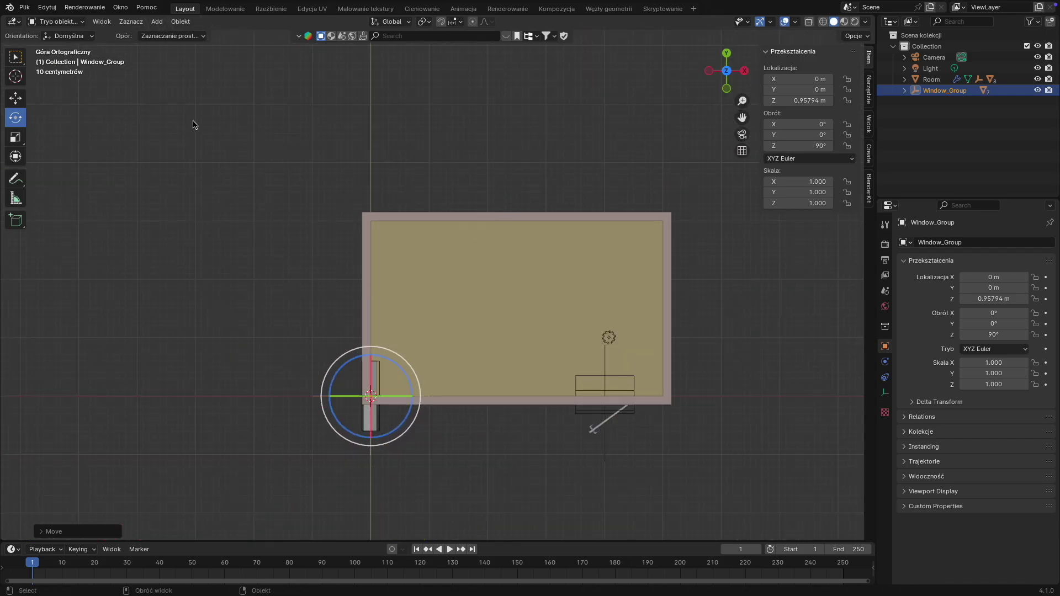
click(17, 98)
drag(373, 357, 374, 275)
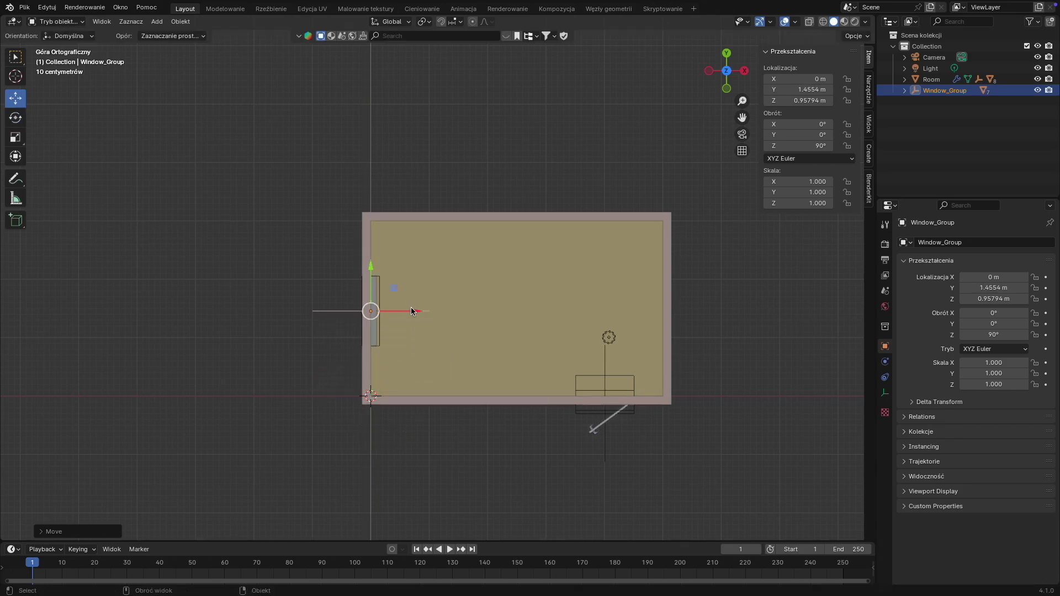
drag(411, 311, 407, 311)
- Cut the window opening with Auto Holes and fit the window group at about X -0.108 m, Z 1.129 m
middle_drag(435, 310, 505, 359)
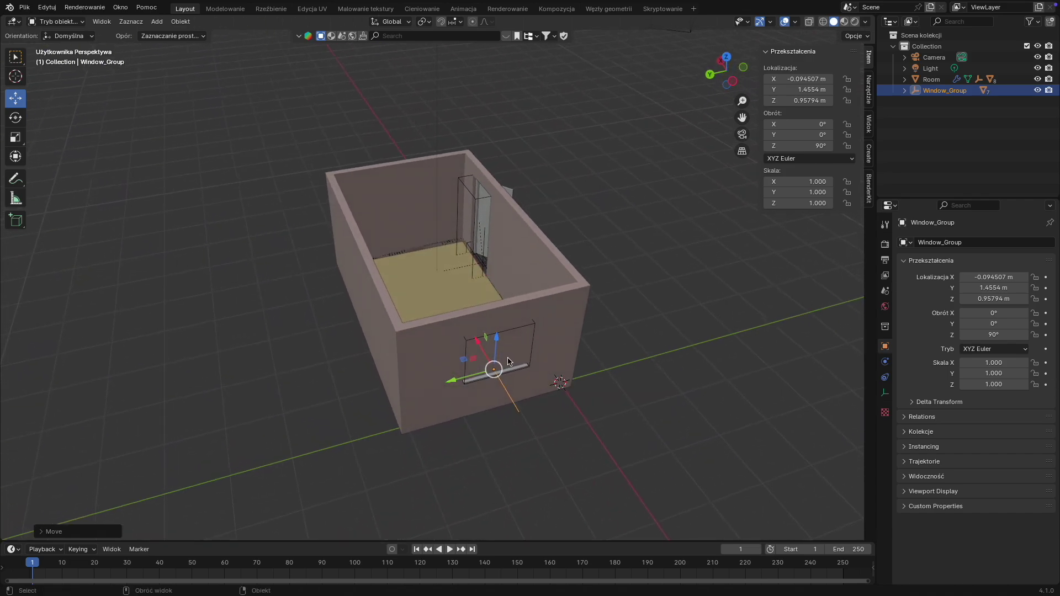
drag(484, 350, 487, 353)
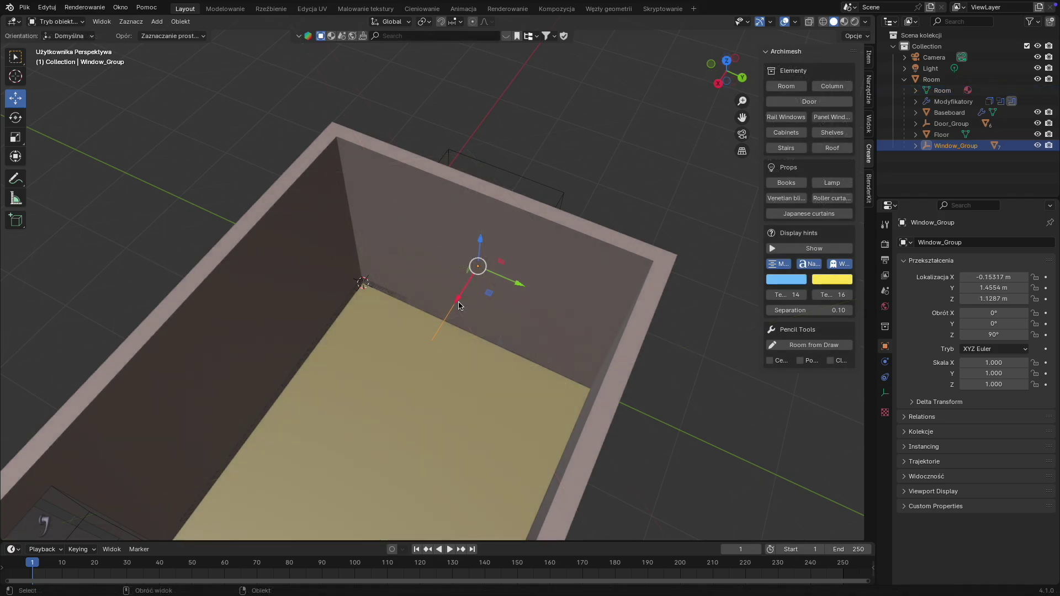
drag(462, 305, 451, 308)
middle_drag(450, 308, 647, 234)
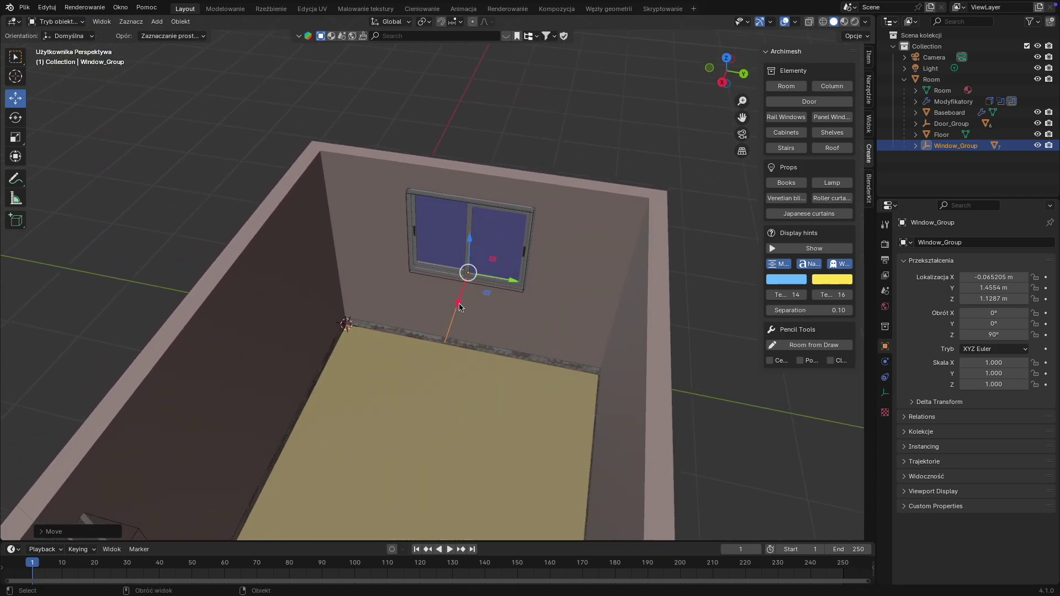
drag(461, 305, 464, 296)
click(605, 162)
- Display the scene in Material Preview shading and search the BlenderKit materials for "floor"
middle_drag(502, 330, 442, 281)
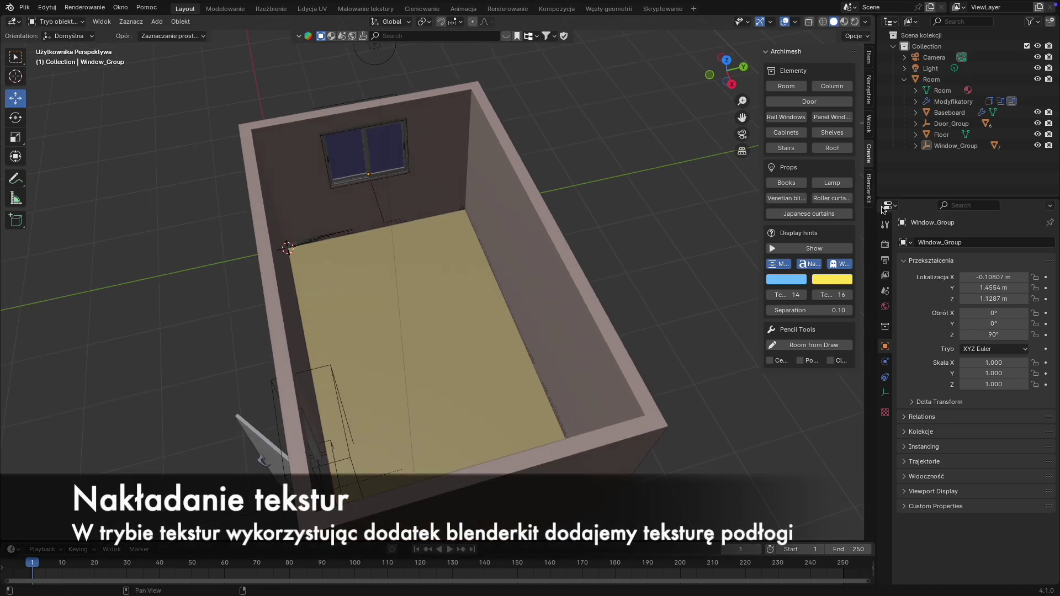
click(845, 24)
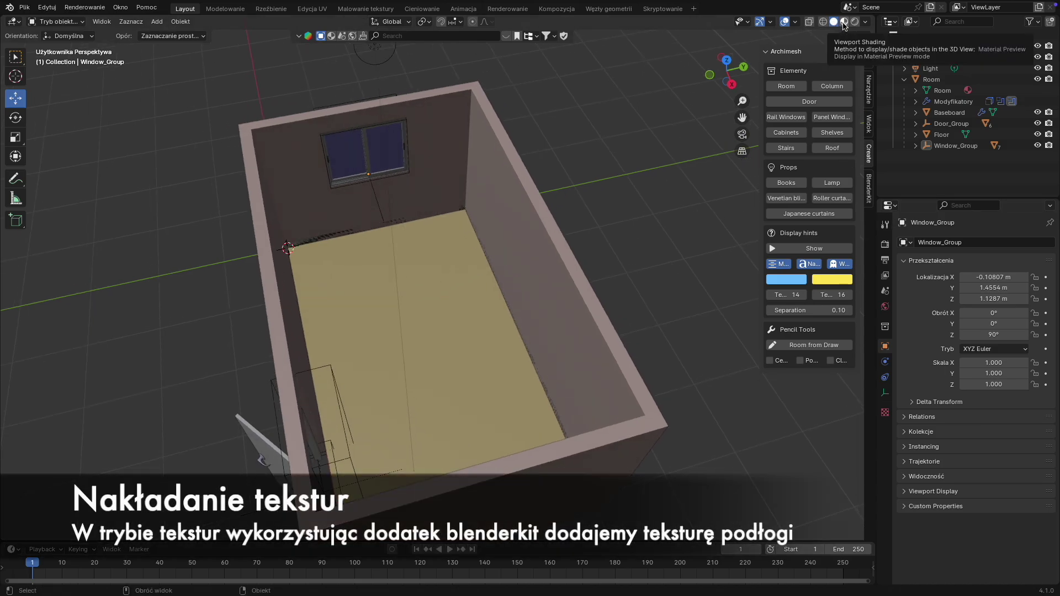
middle_drag(443, 260, 442, 273)
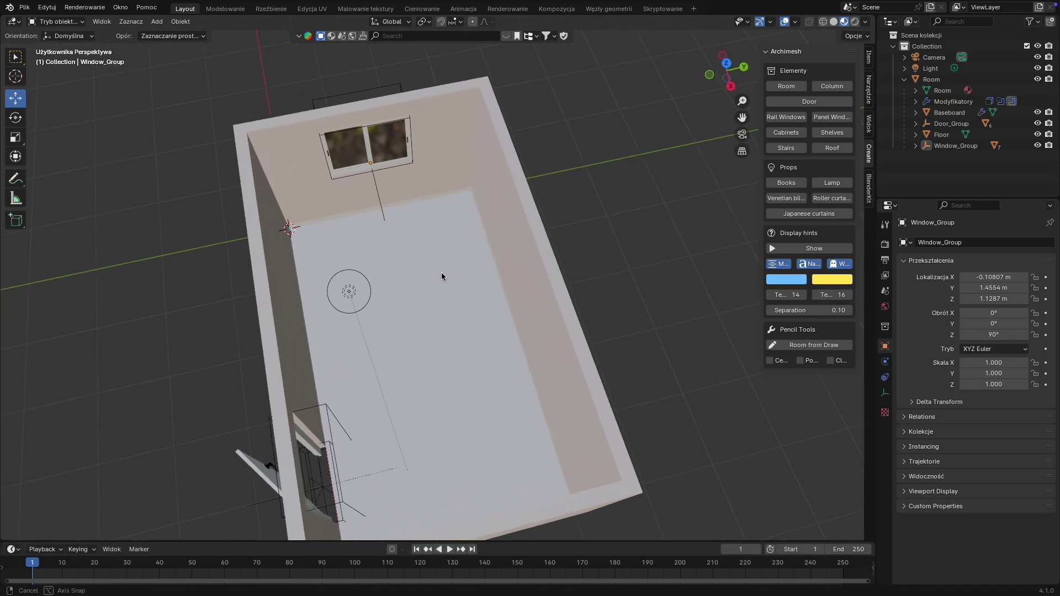
click(331, 37)
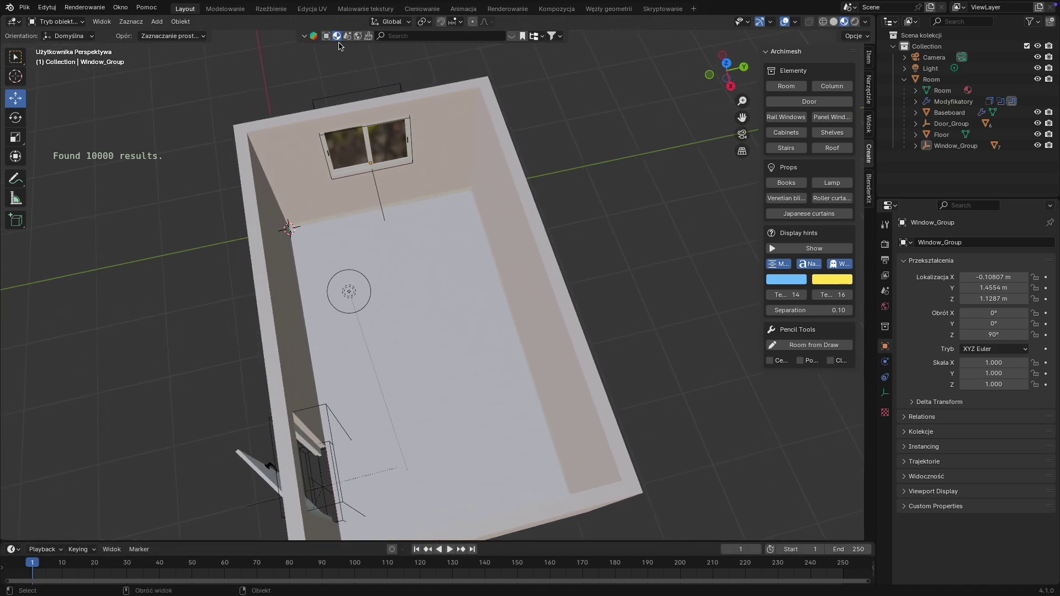
click(397, 37)
text(floor)
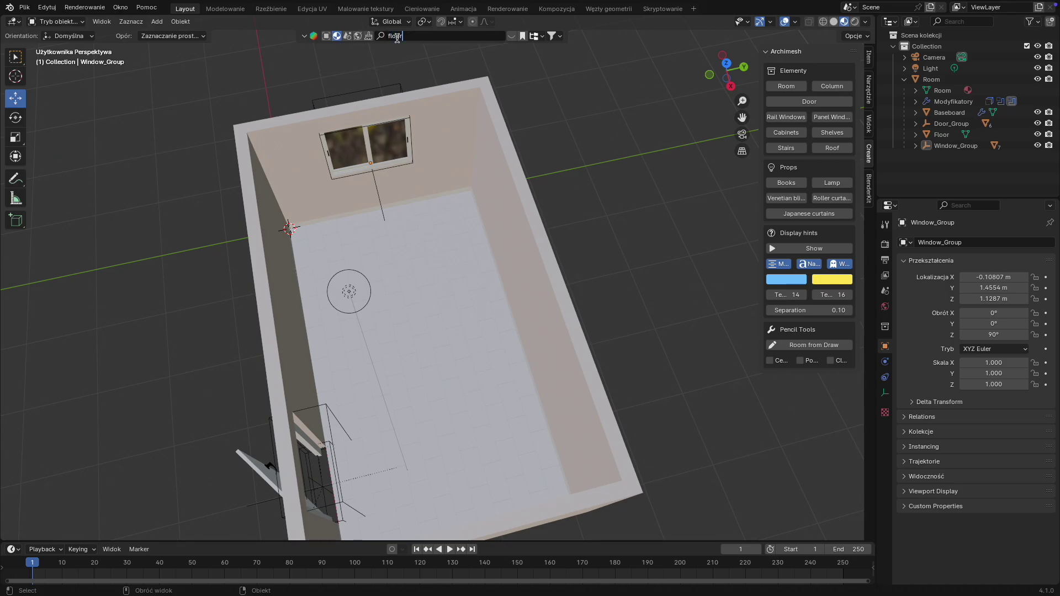
key(Return)
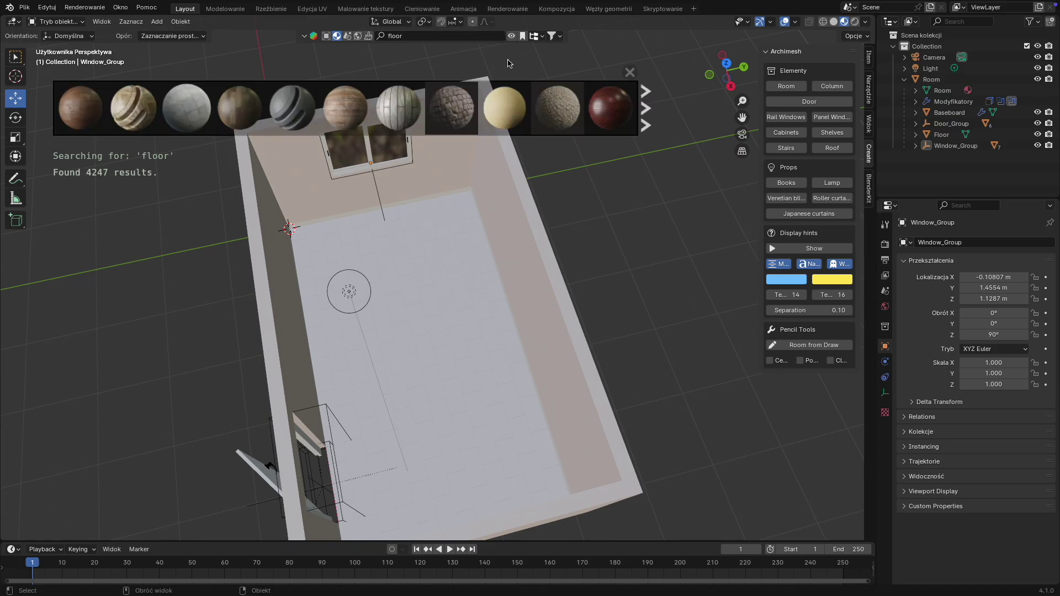
- Apply the BlenderKit Wood Floor material with dark mixed planks to the room's floor
mouse_move(216, 115)
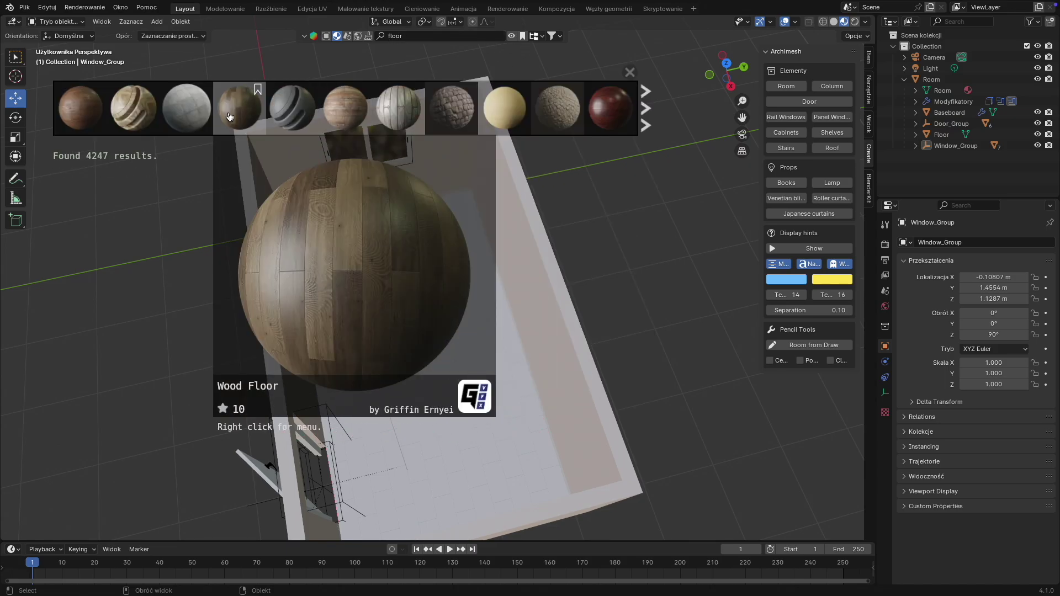
mouse_move(93, 117)
drag(239, 108, 442, 288)
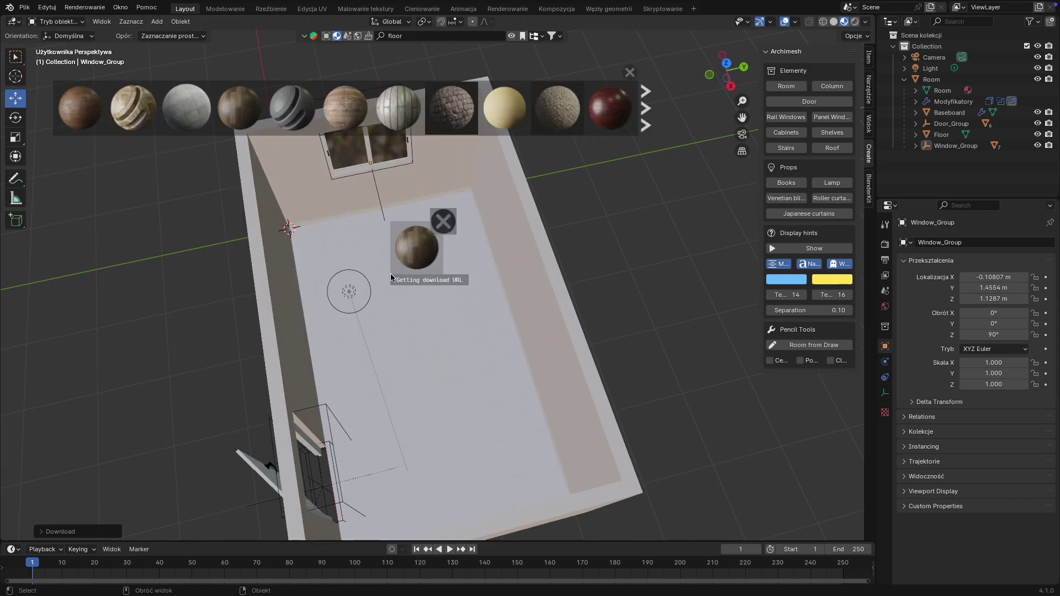
middle_drag(549, 262, 572, 263)
scroll(478, 242, up, 3)
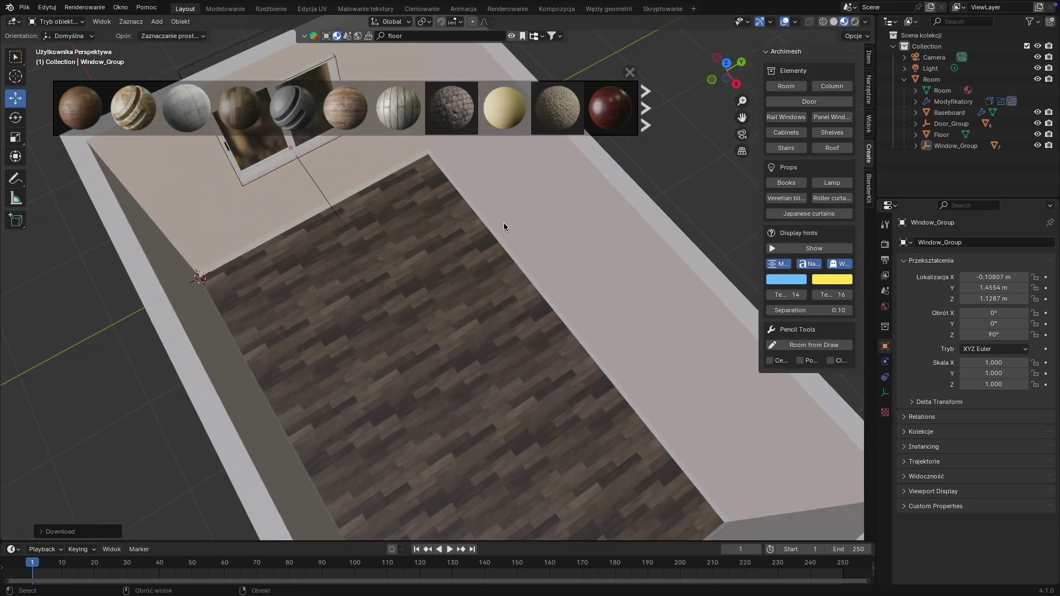
- Select the room and open the properties of its Wall_material with the preview shown and the render settings collapsed
middle_drag(492, 220, 526, 230)
click(439, 221)
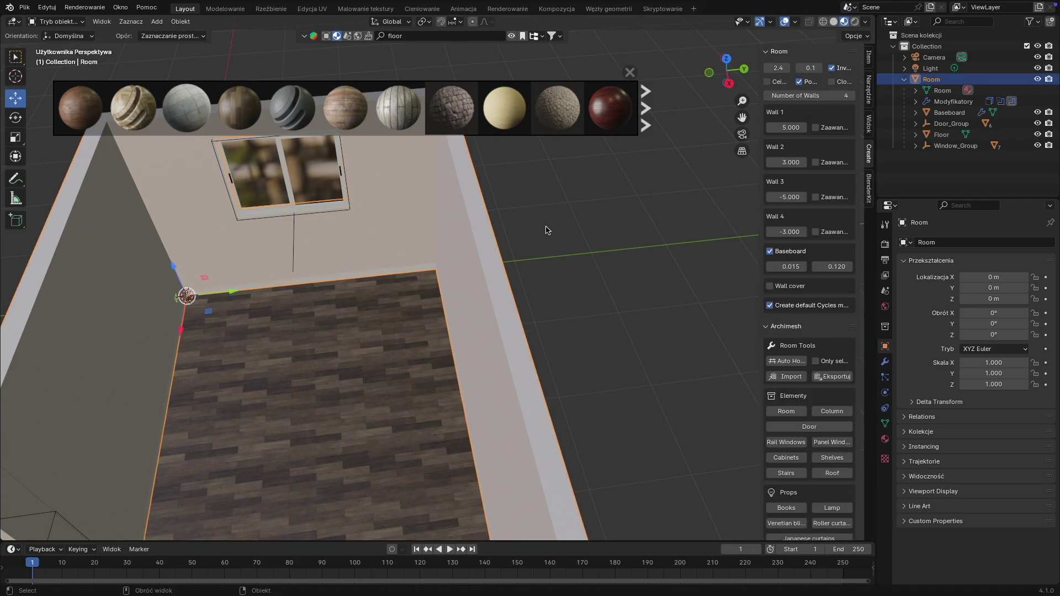
middle_drag(574, 232, 597, 211)
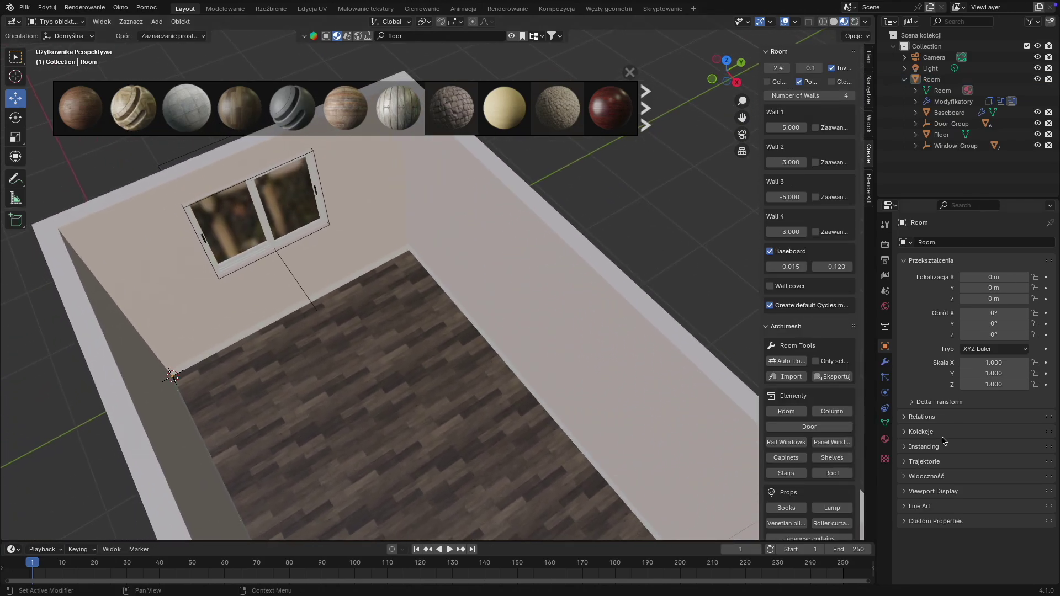
click(390, 201)
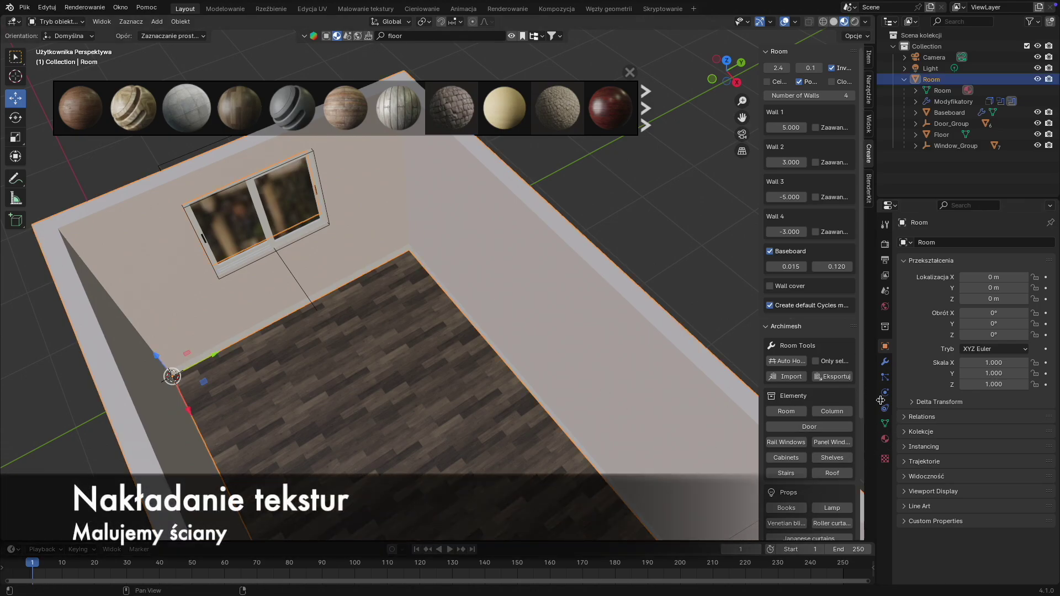
click(886, 439)
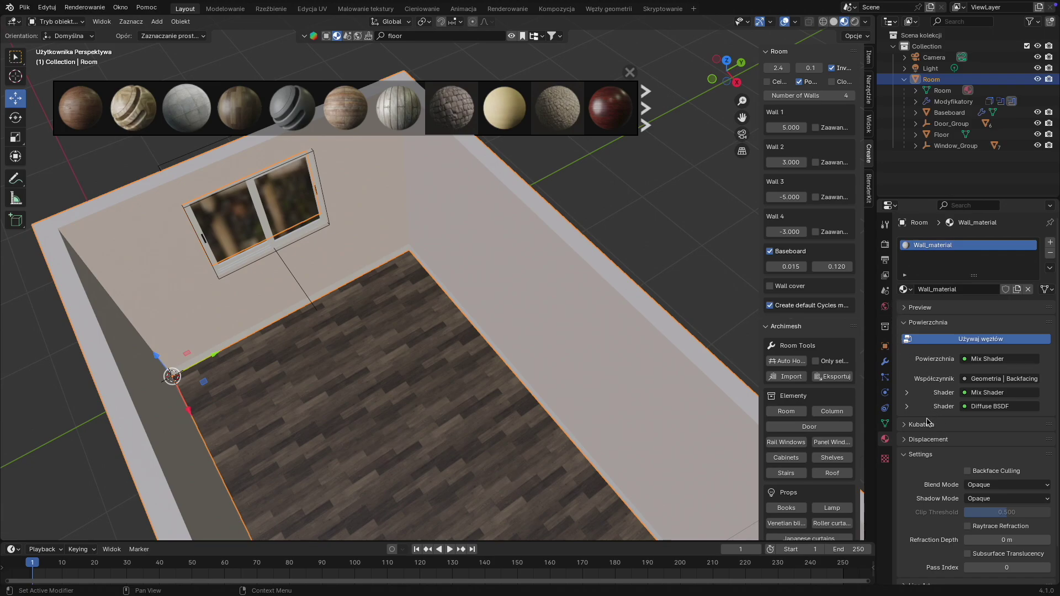
click(906, 455)
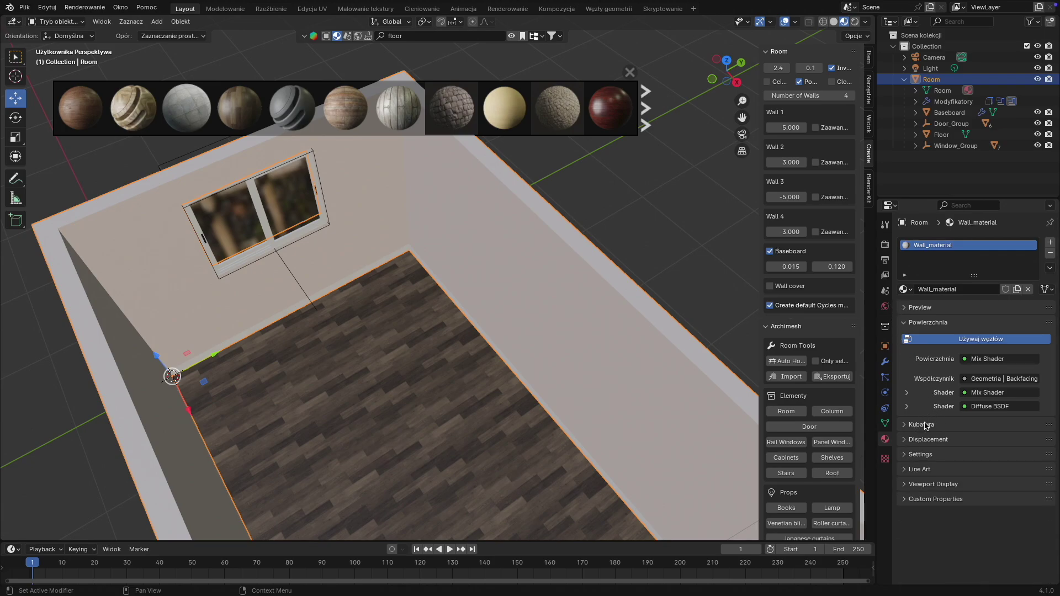
click(908, 307)
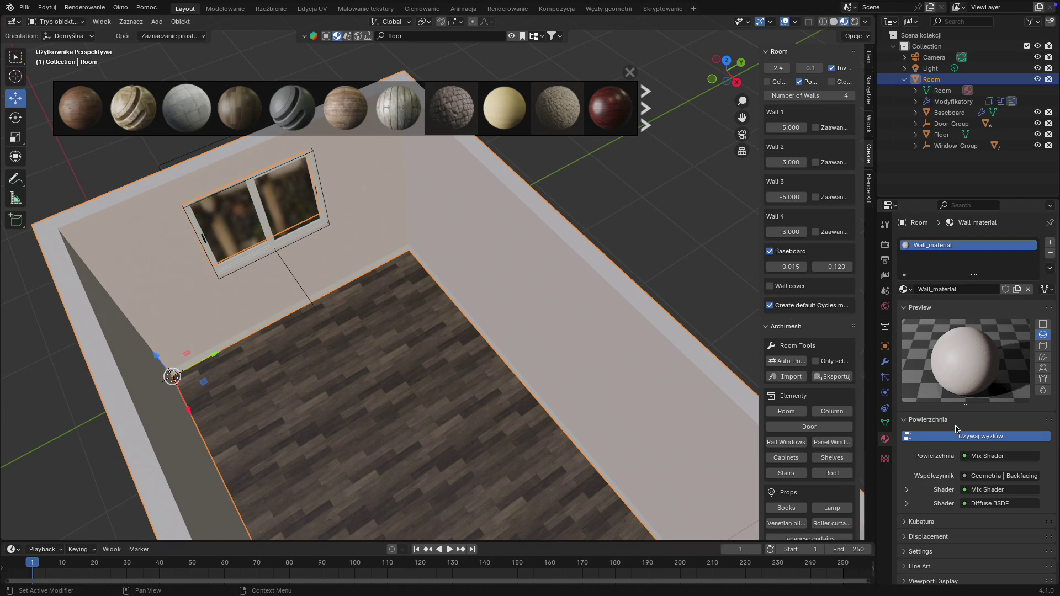
- Turn off node use for Wall_material and set its base color to beige, hue 0.103, saturation 0.476, value 0.800
click(972, 435)
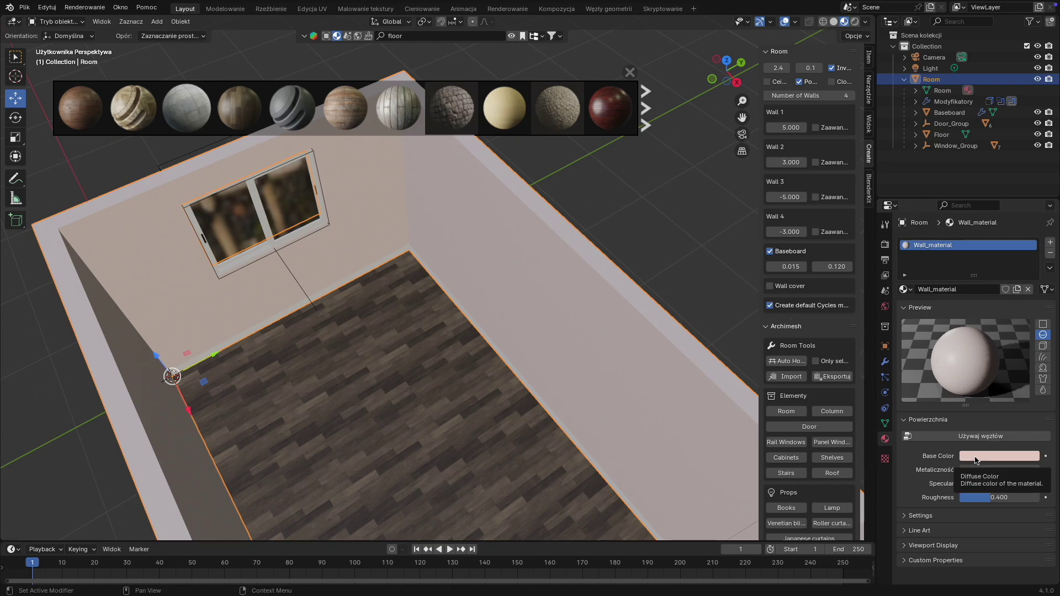
click(975, 459)
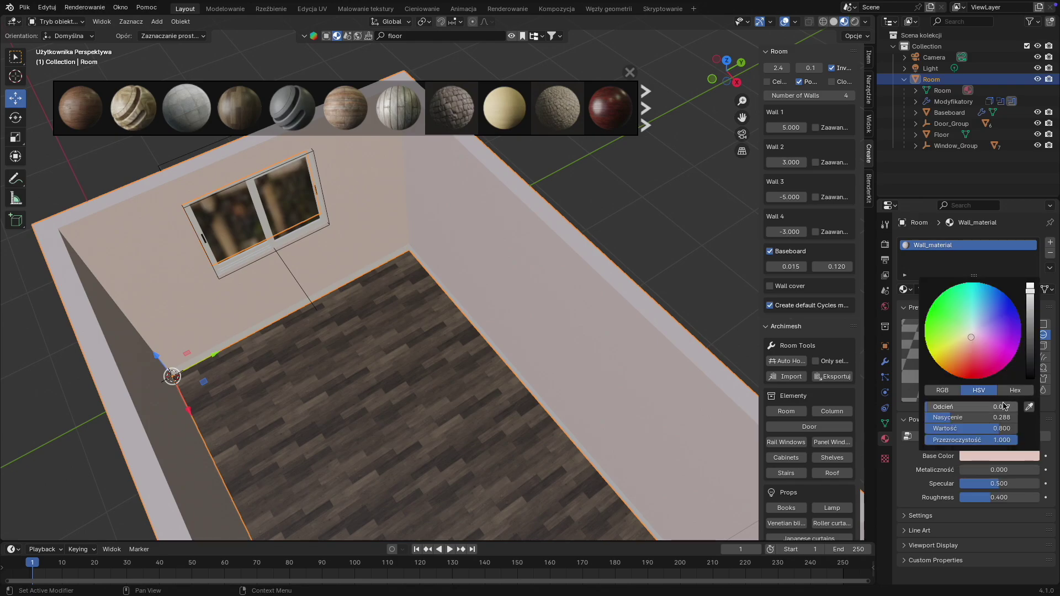
drag(972, 333, 966, 342)
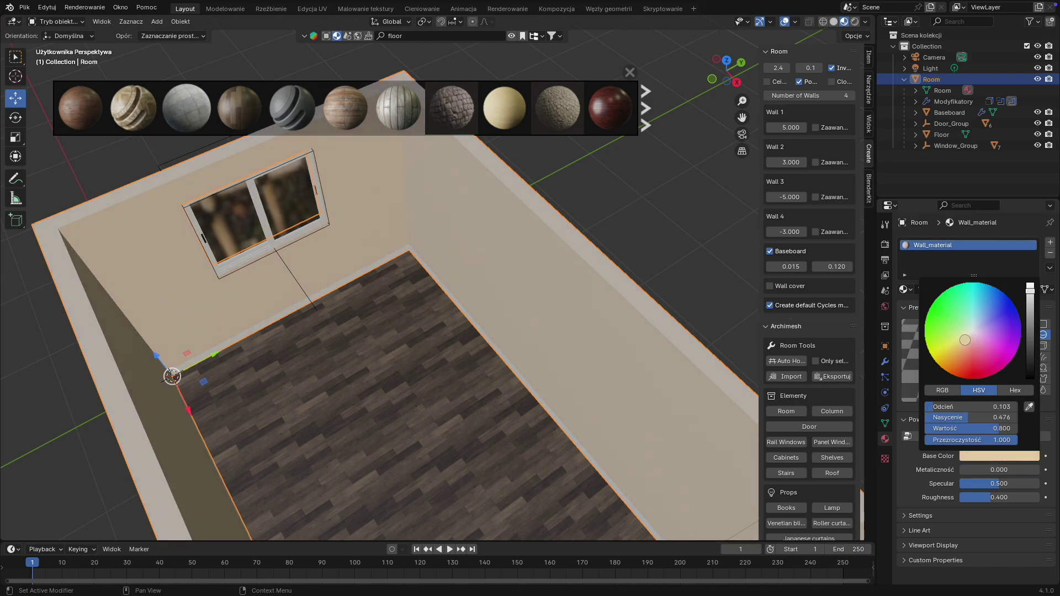
- Switch the BlenderKit search from materials to models and search for "table"
middle_drag(591, 312, 632, 268)
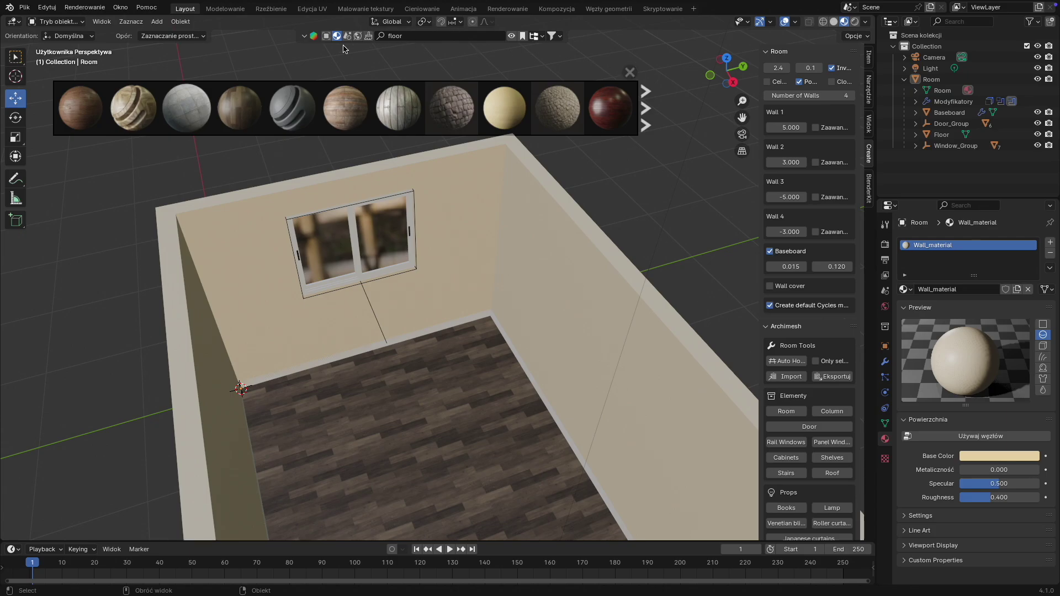
click(327, 37)
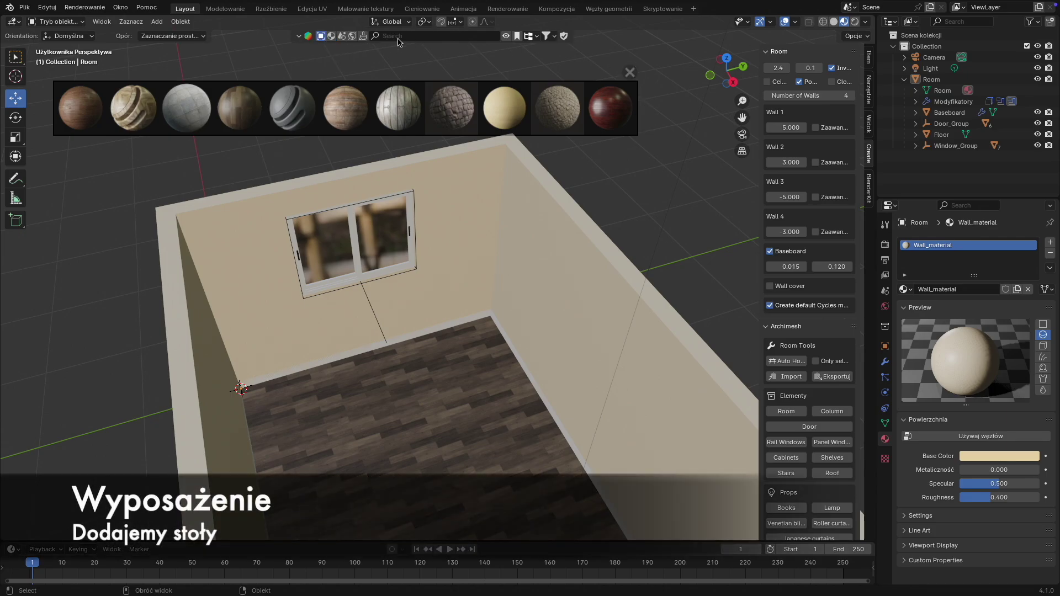
click(452, 34)
text(tabke)
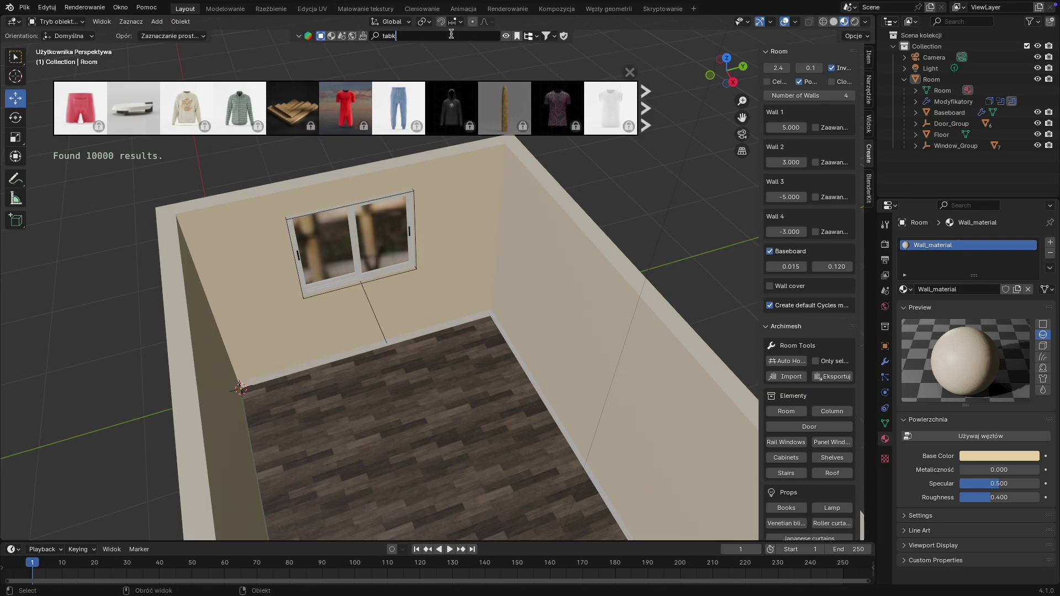
key(Return)
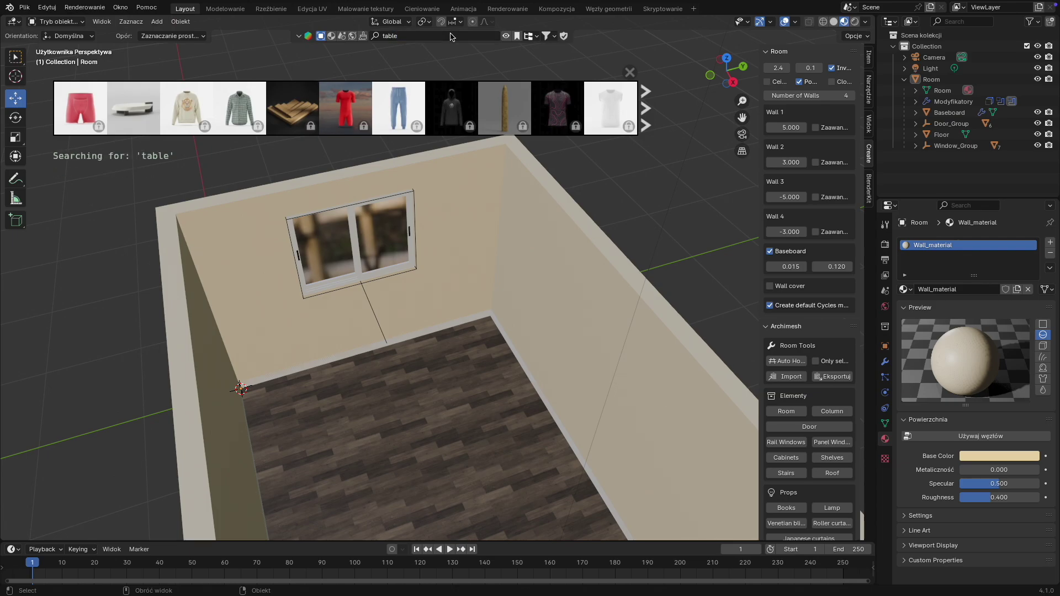
- Filter the BlenderKit table results with the Free first option
mouse_move(391, 95)
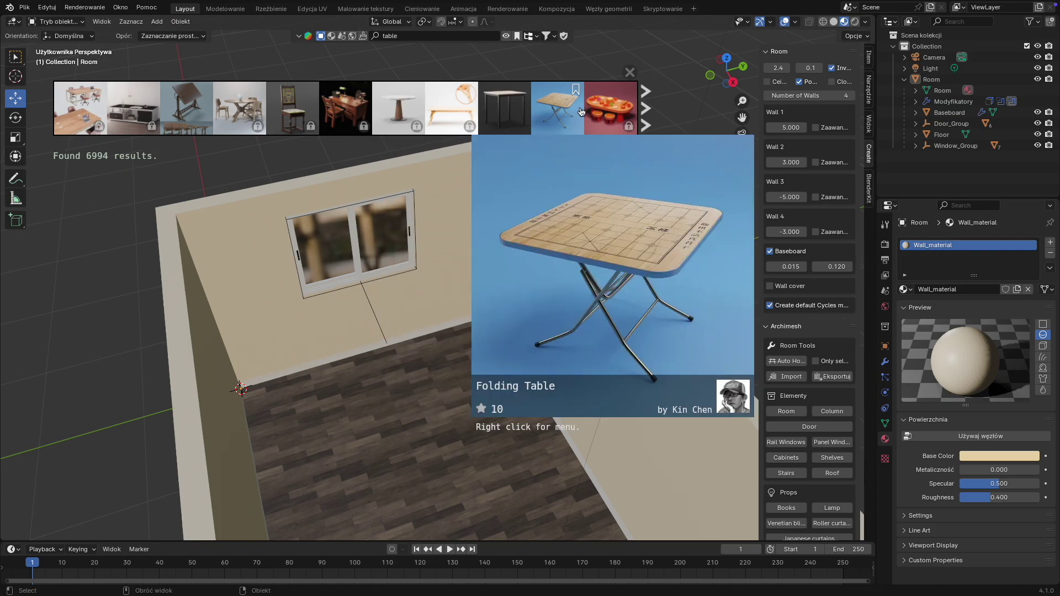
mouse_move(156, 119)
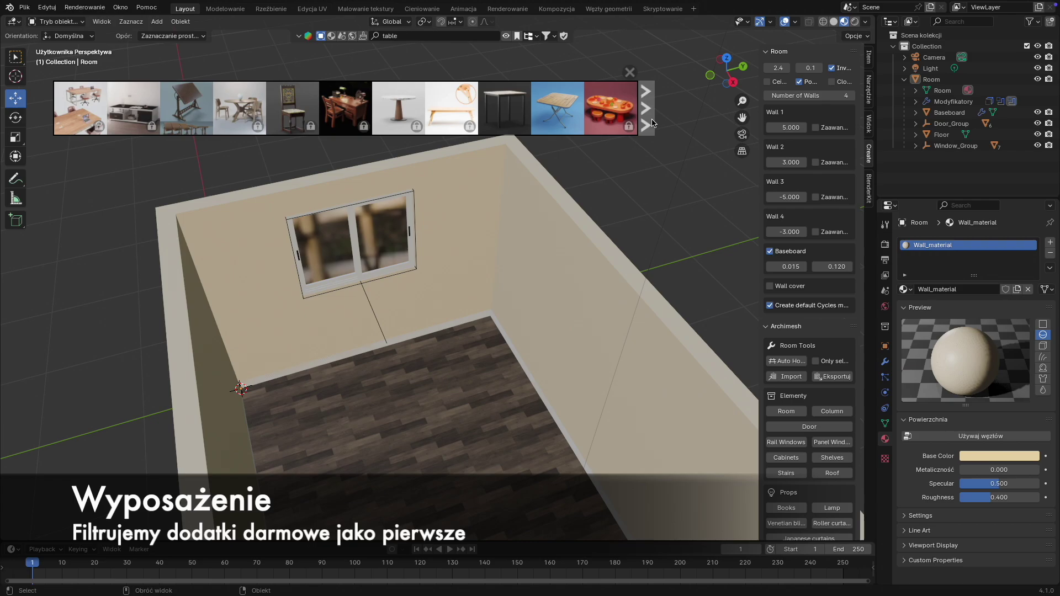
click(544, 40)
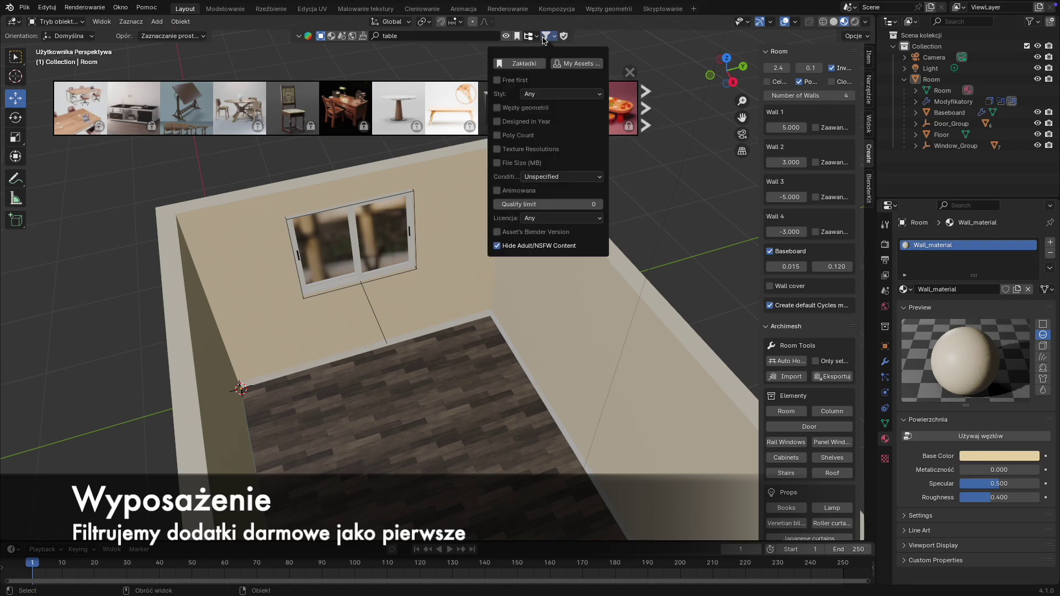
click(514, 80)
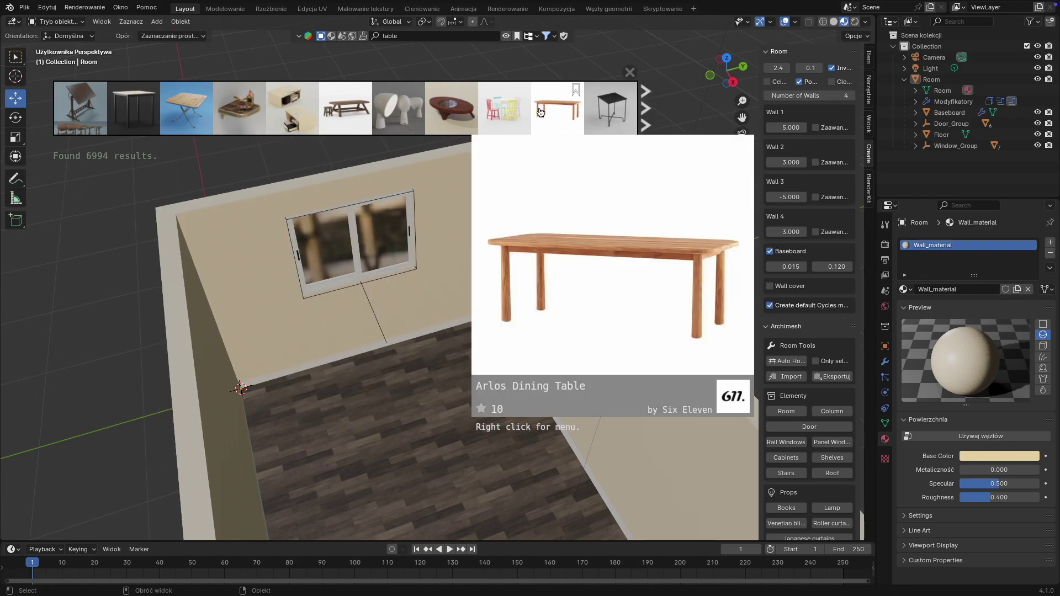
- Add the Arlos Dining Table model to the floor and move it away from the window, toward the long wall opposite the door
drag(542, 109, 423, 448)
shift+middle_drag(512, 423, 452, 285)
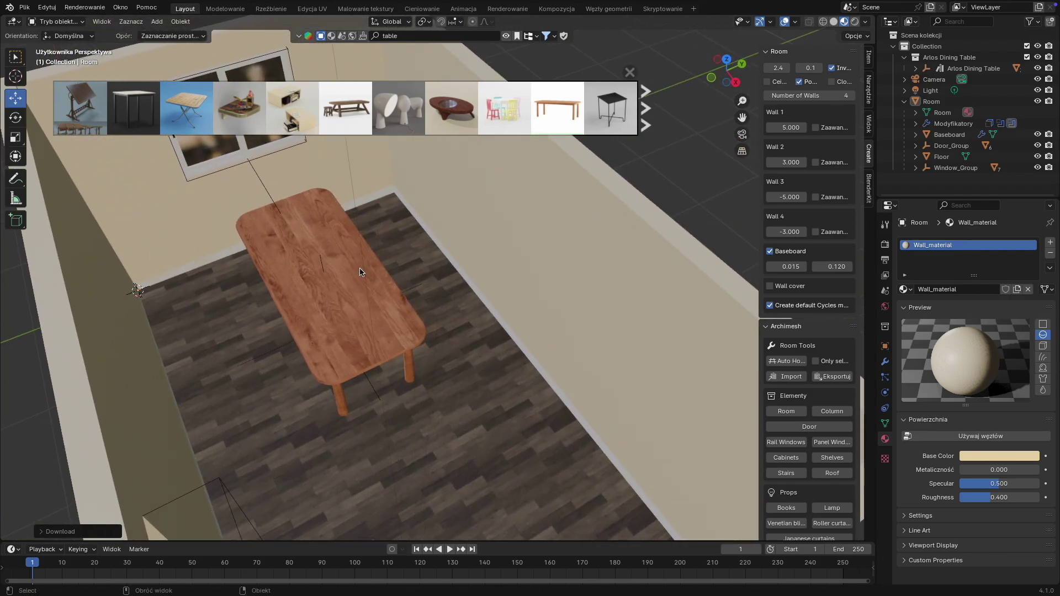
click(369, 317)
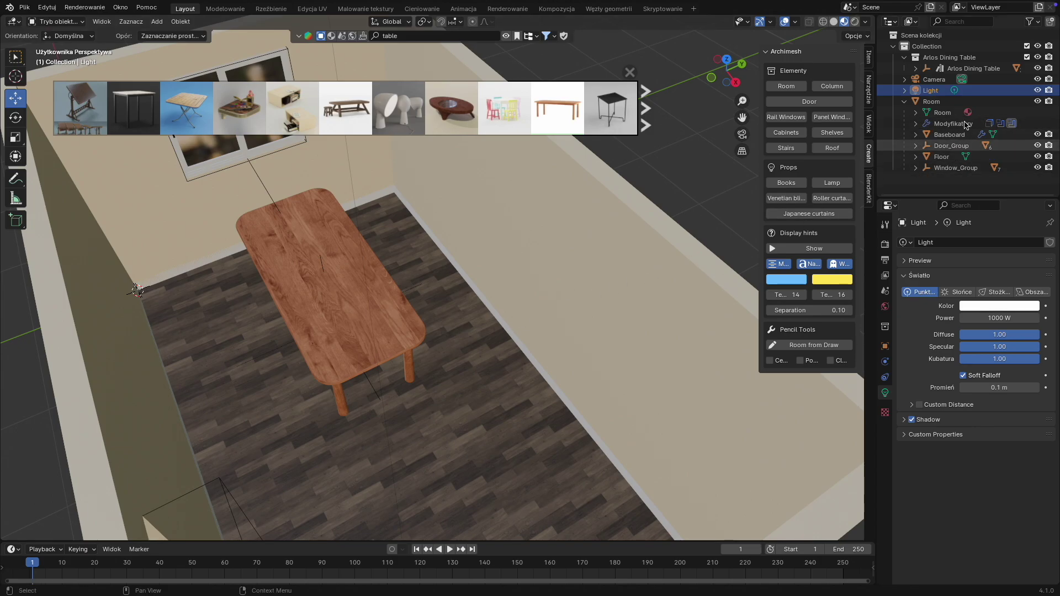
click(954, 68)
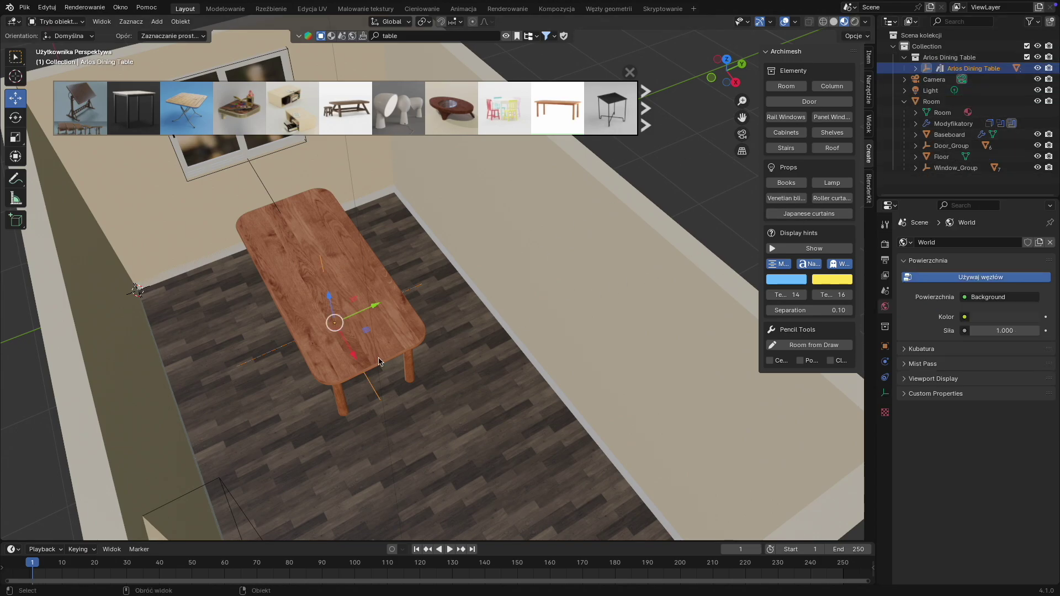
drag(358, 360, 516, 443)
middle_drag(581, 215, 576, 302)
drag(491, 366, 537, 188)
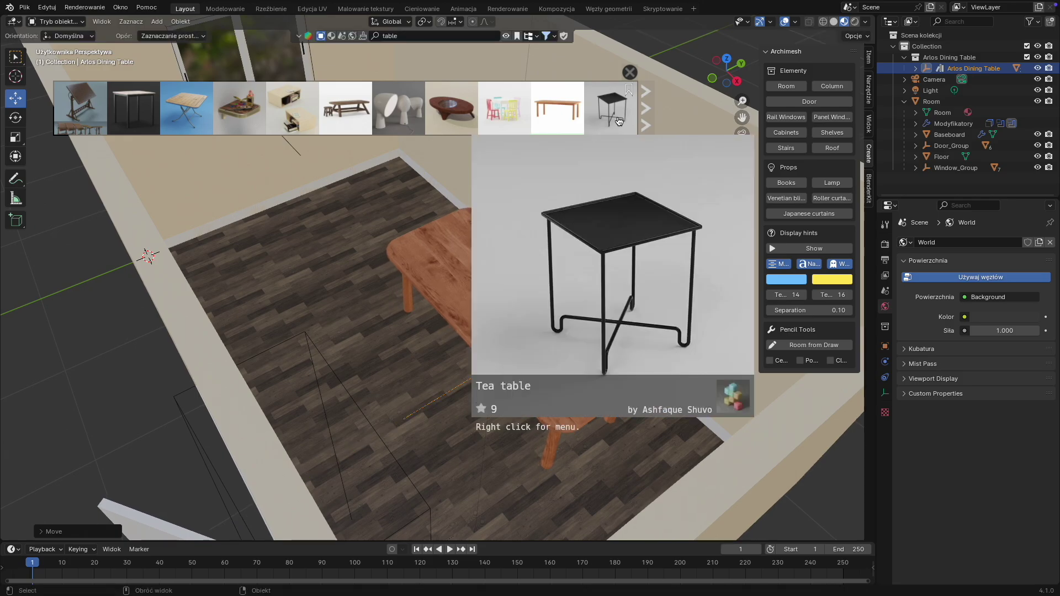
- Find the SANDSBERG Table further along in the BlenderKit results and place it on the floor near the window wall
click(644, 116)
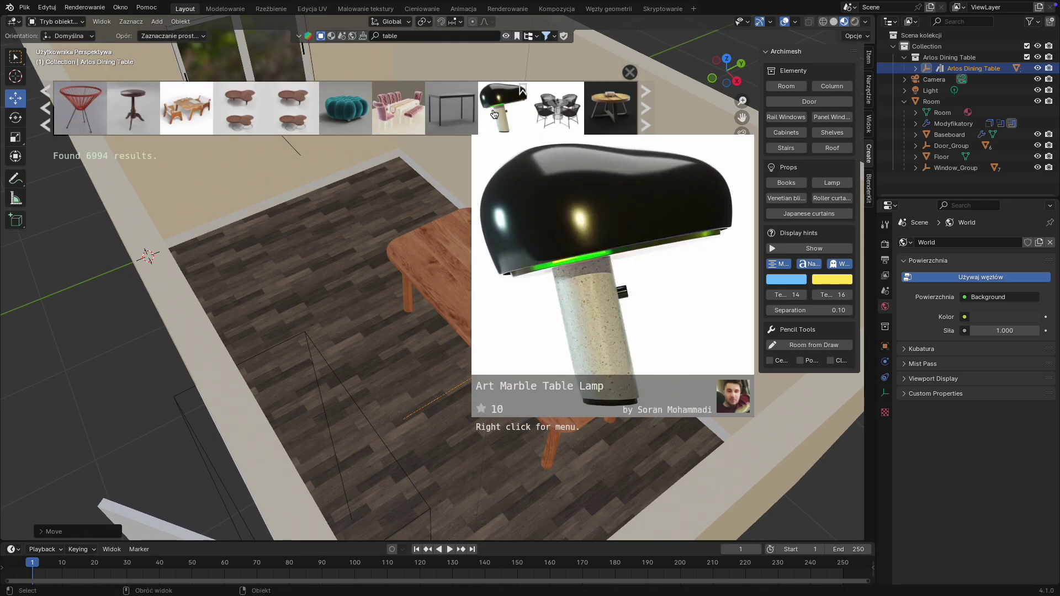
mouse_move(438, 103)
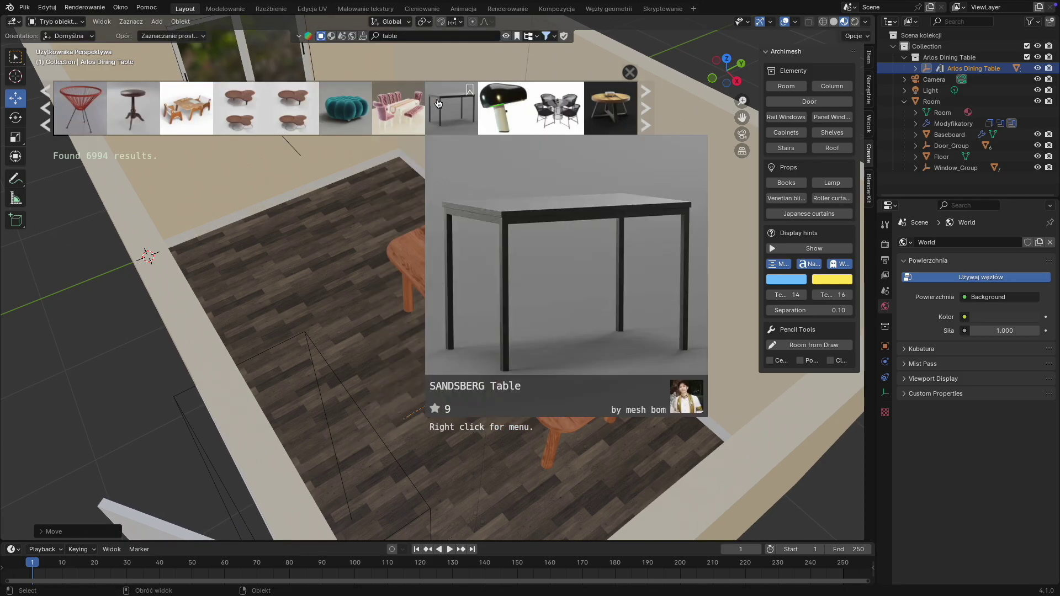
drag(438, 103, 320, 271)
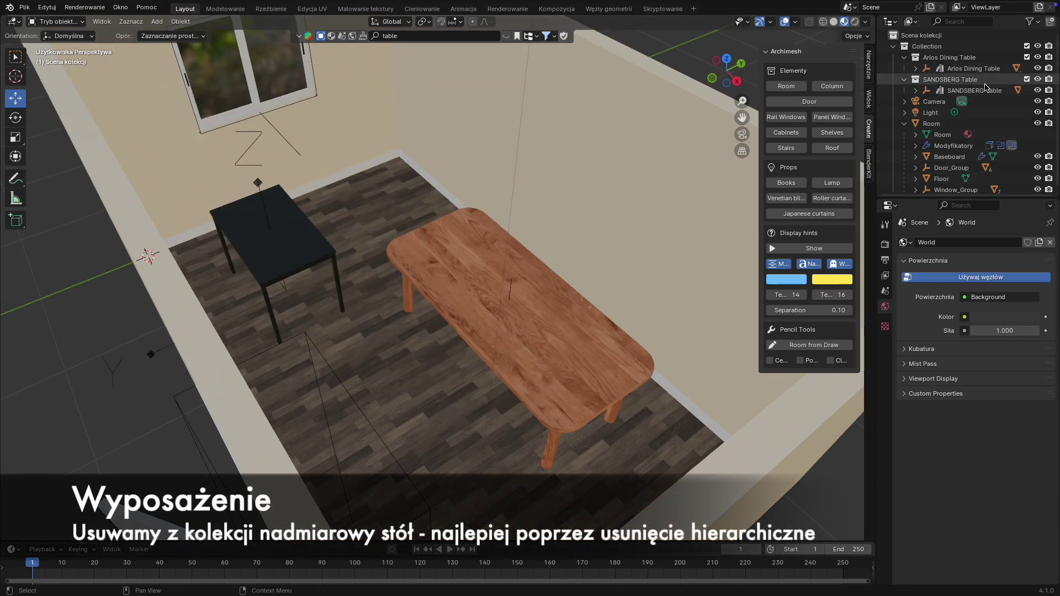
- Delete the Arlos Dining Table with its whole hierarchy and remove its empty collection
click(979, 89)
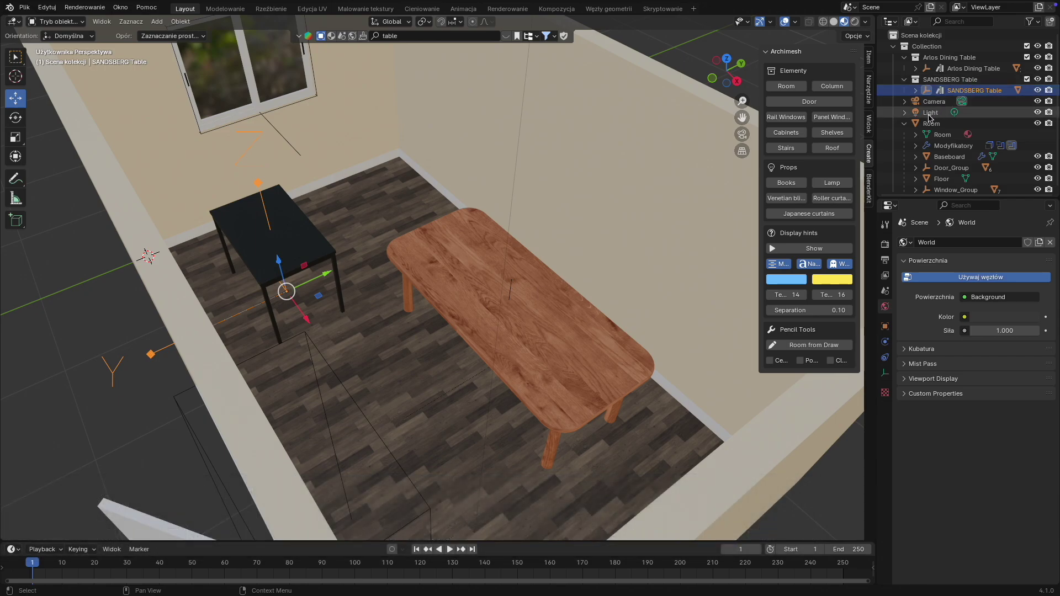
click(965, 70)
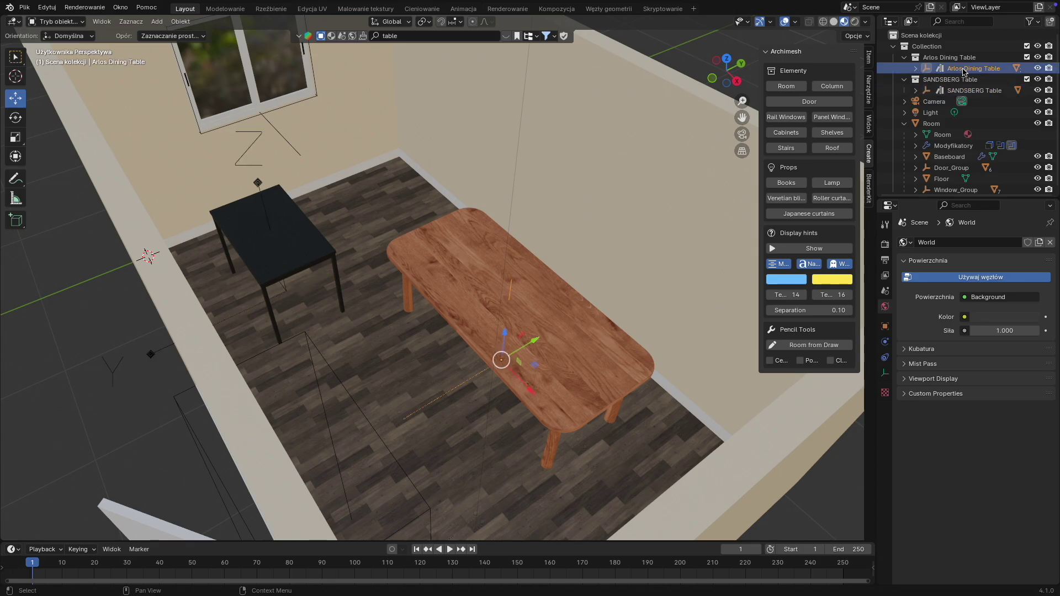
right_click(964, 70)
click(921, 82)
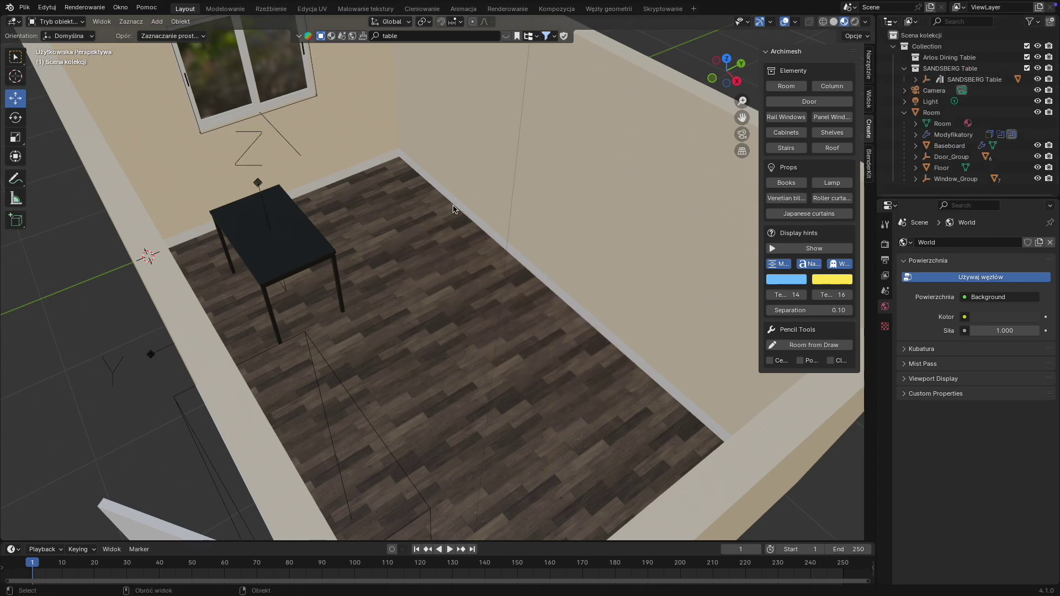
click(939, 58)
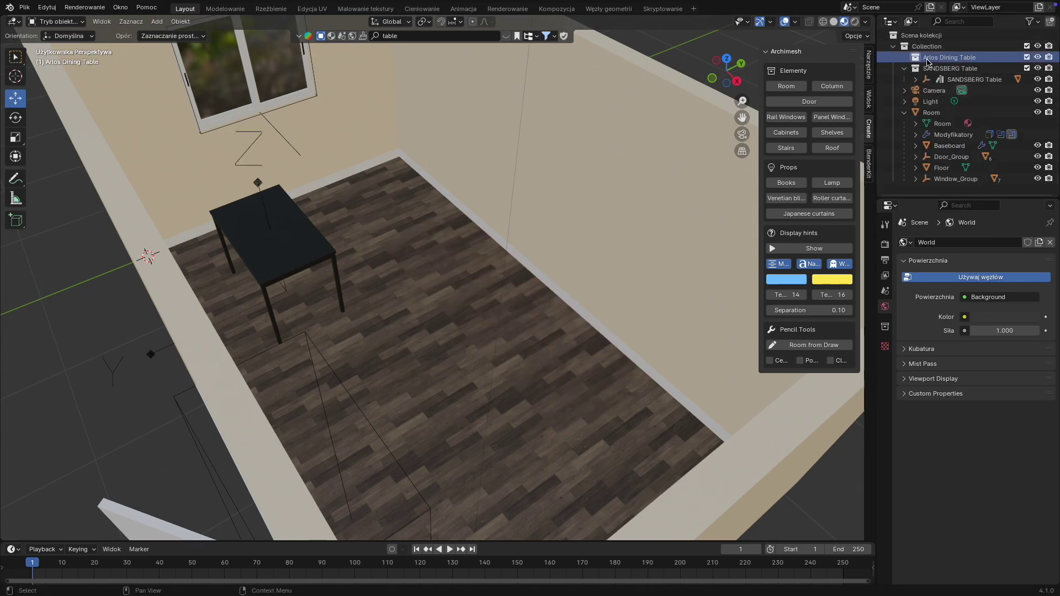
key(x)
- Move the SANDSBERG Table to about X 3.19 m, Y 2.35 m, near the long wall opposite the door
click(961, 68)
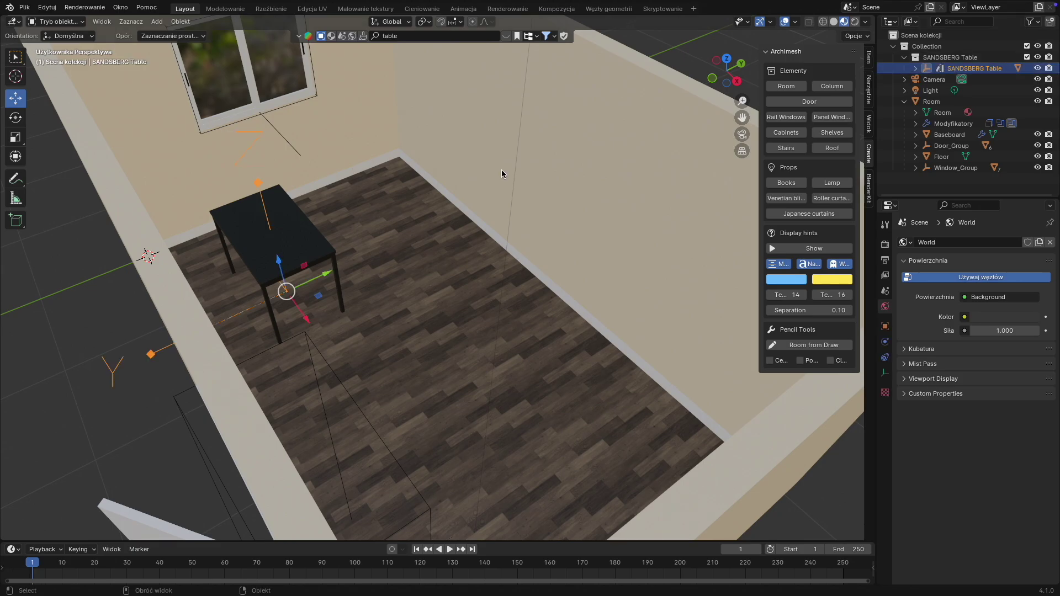
drag(303, 321, 624, 333)
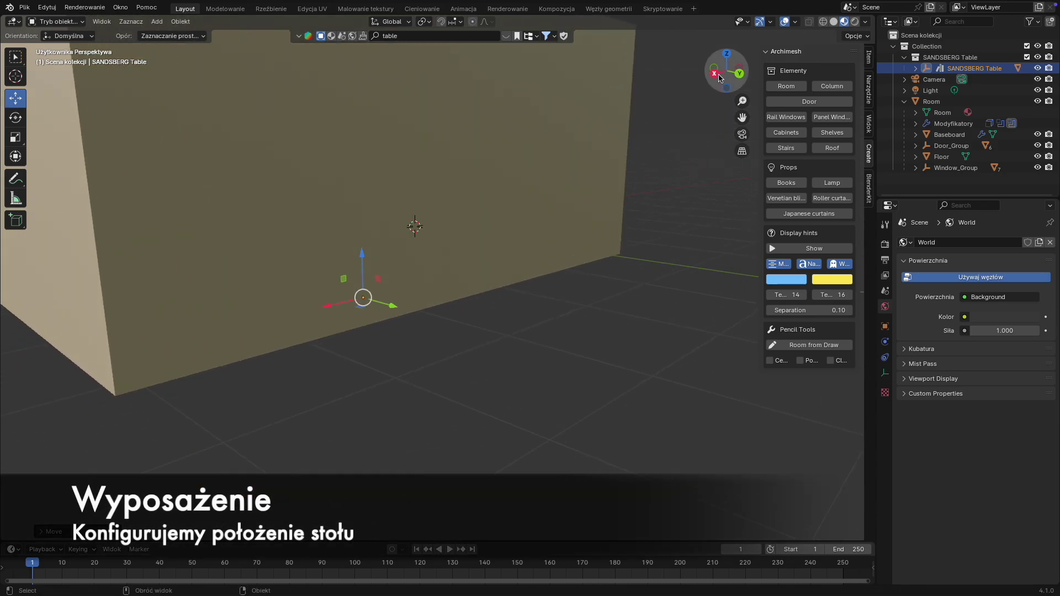
click(714, 74)
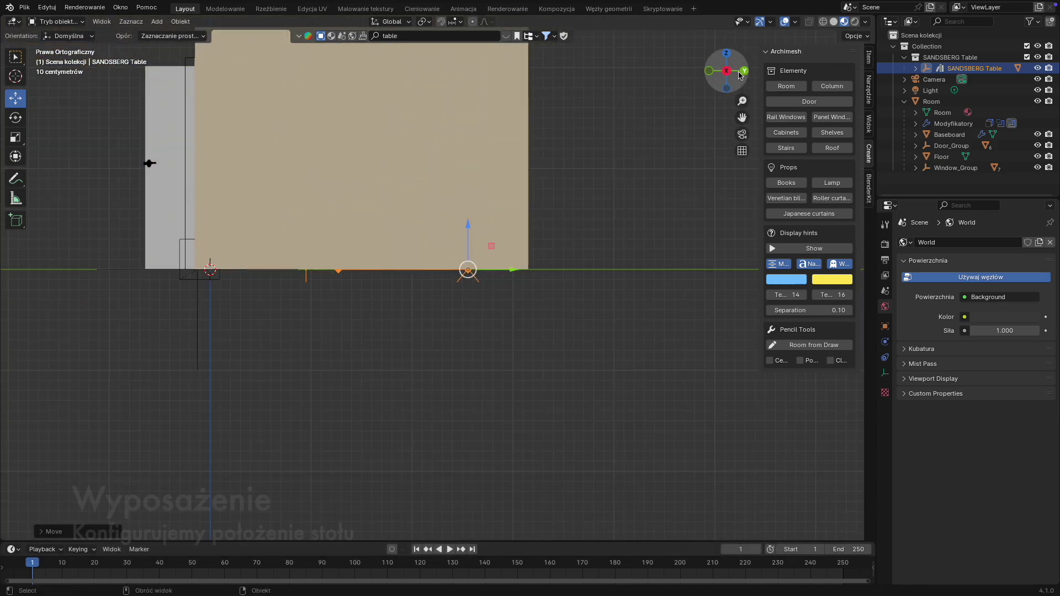
click(727, 53)
drag(601, 249, 616, 249)
drag(576, 211, 577, 233)
- Try to rotate the SANDSBERG Table freely in the top view
click(16, 119)
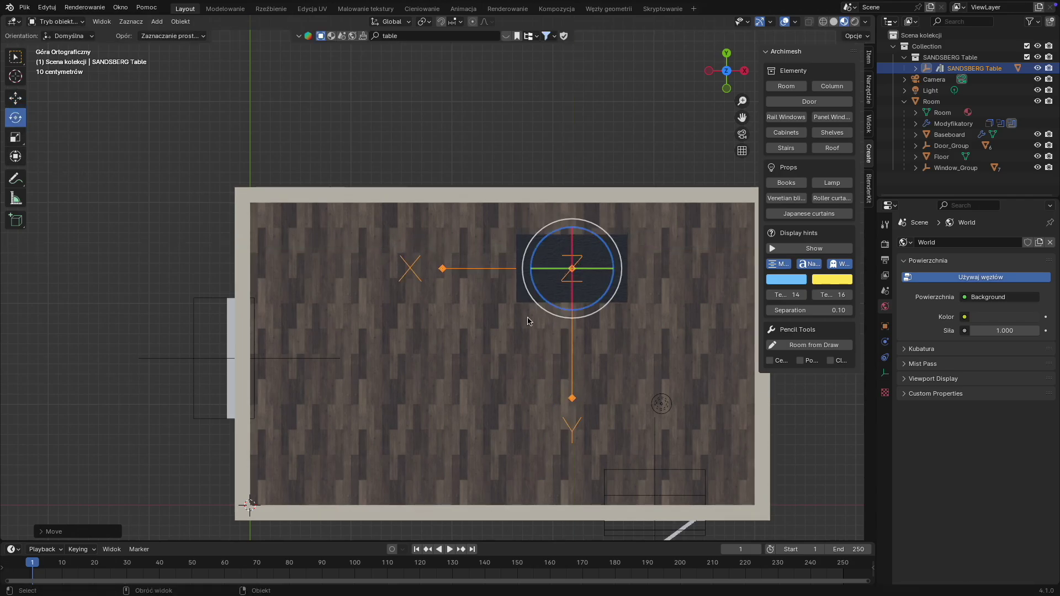
drag(575, 272, 589, 297)
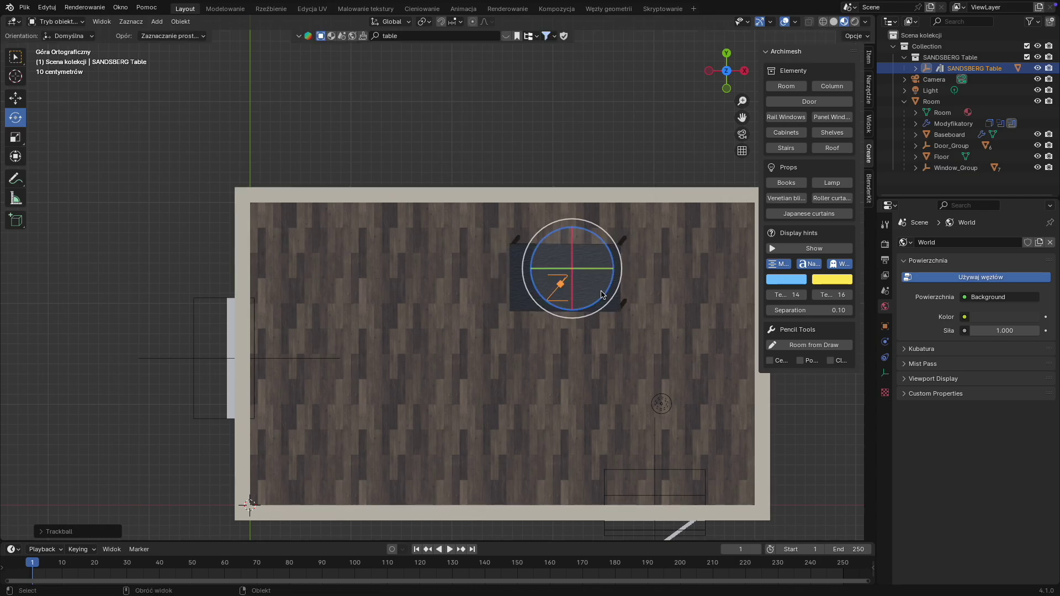
key(ctrl+z)
- Set the SANDSBERG Table's Z rotation to 90°
middle_drag(653, 312, 565, 376)
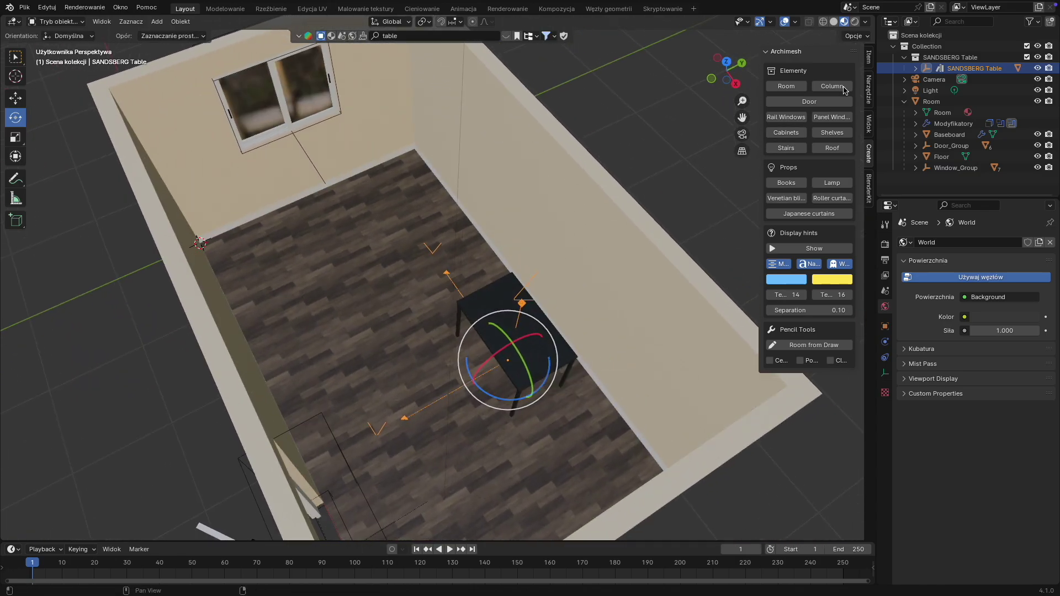
click(869, 57)
click(811, 146)
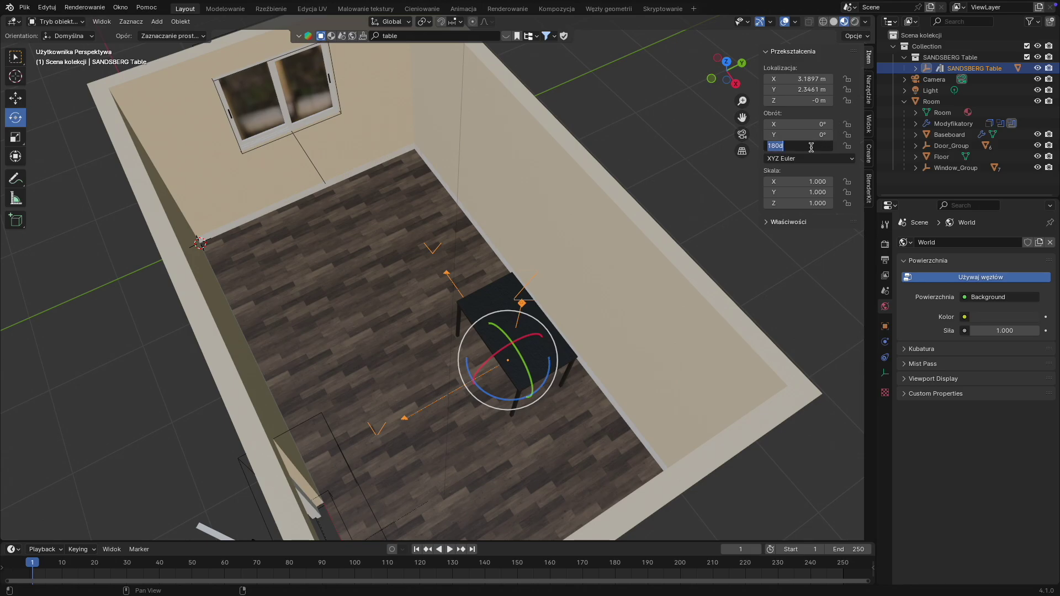
text(90)
key(Return)
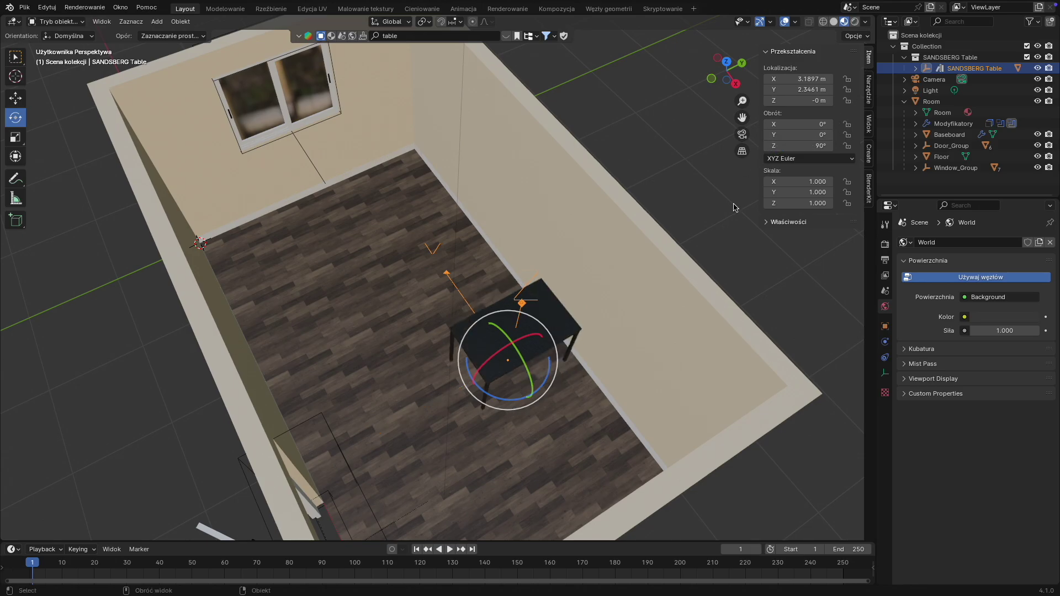
- Move the SANDSBERG Table along Y to about 2.45 m so its short edge meets the long wall, and deselect it
click(16, 98)
drag(545, 349, 537, 353)
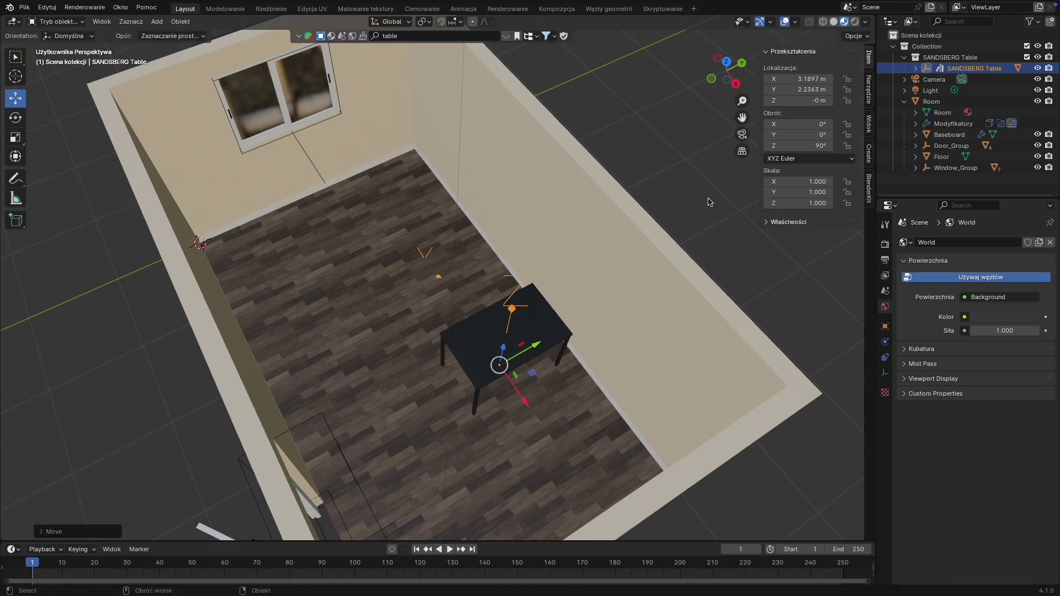
click(726, 61)
drag(554, 245, 551, 218)
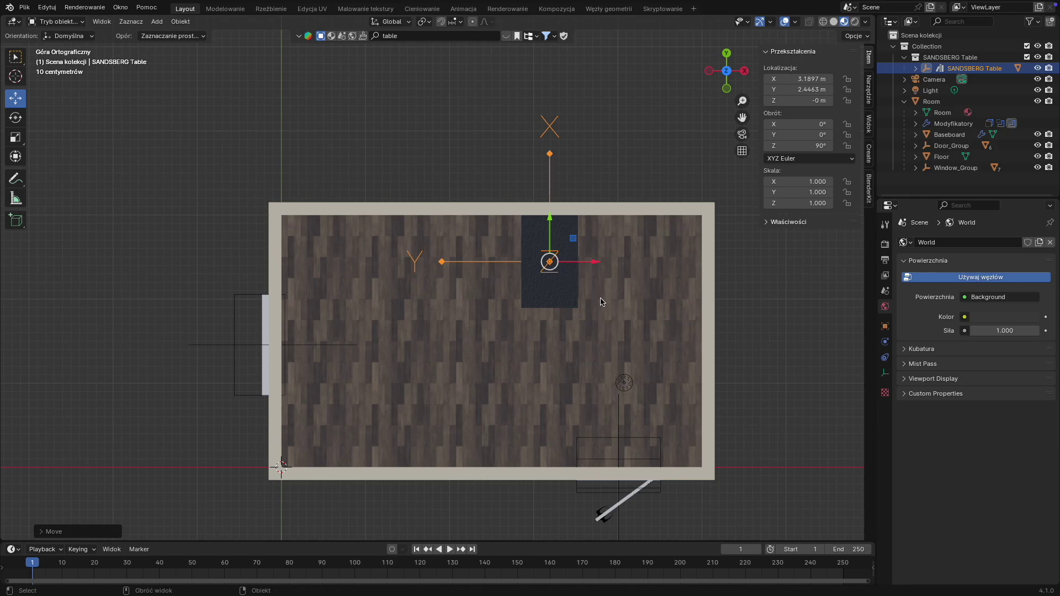
click(757, 296)
middle_drag(758, 296, 617, 271)
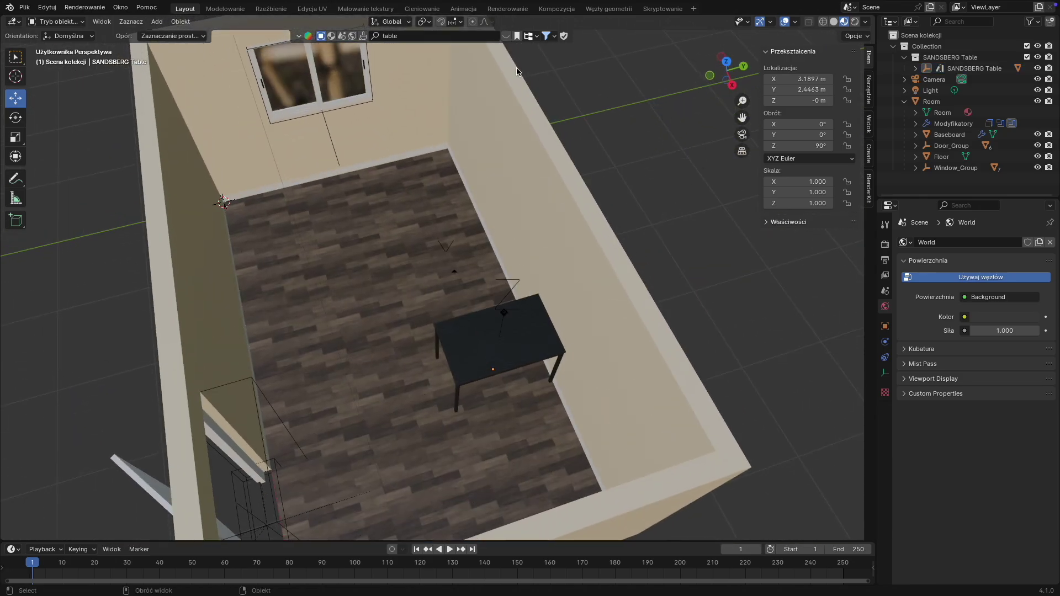
- Search the BlenderKit models for "chair"
click(408, 37)
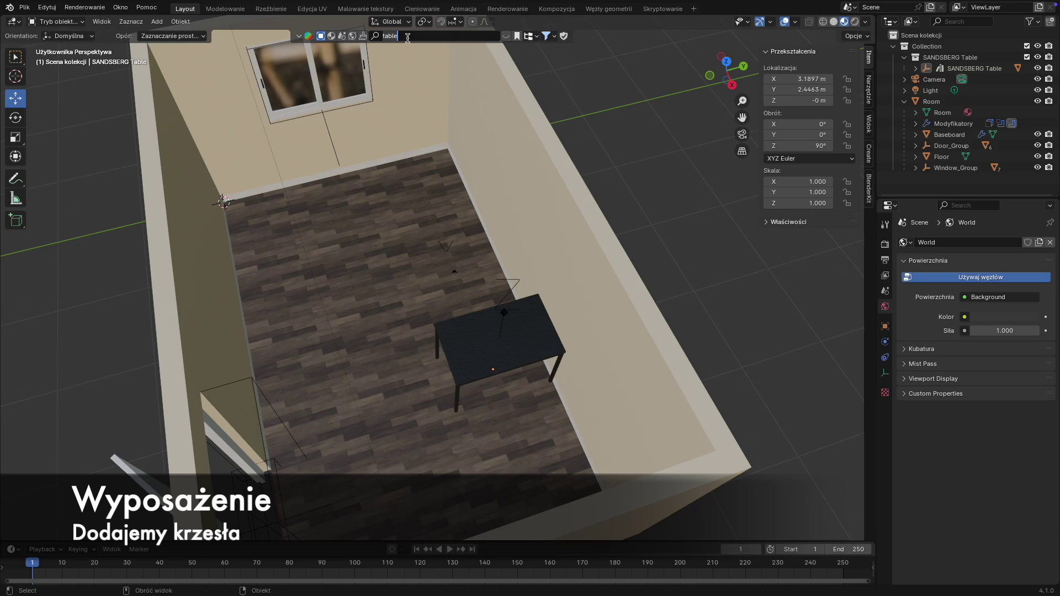
text(chair)
key(Return)
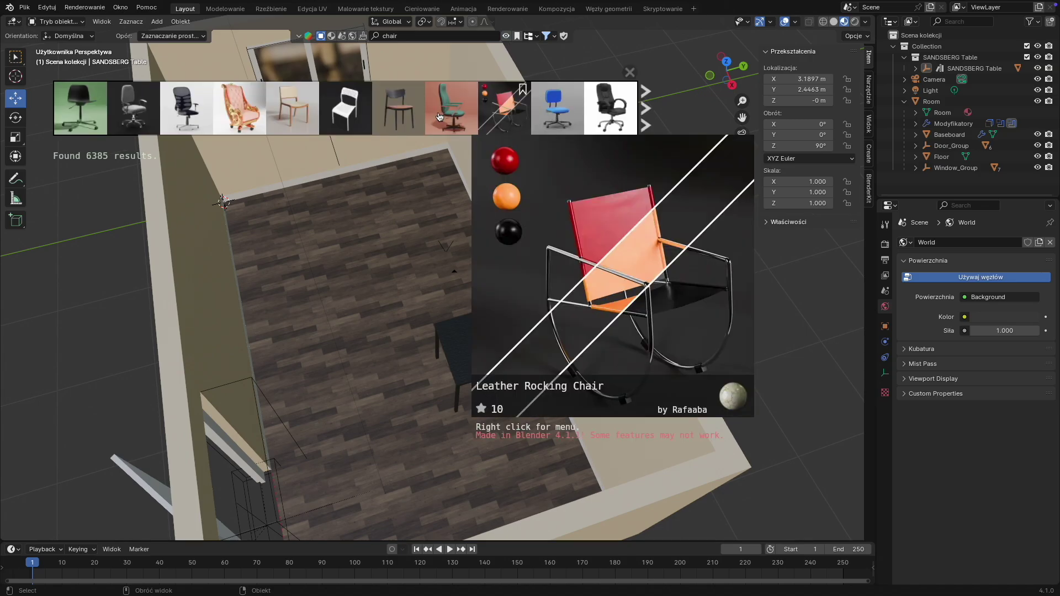
- Place two copies of the red-seated Chair-3 model on the floor, one on each long side of the table
mouse_move(402, 109)
drag(401, 109, 511, 432)
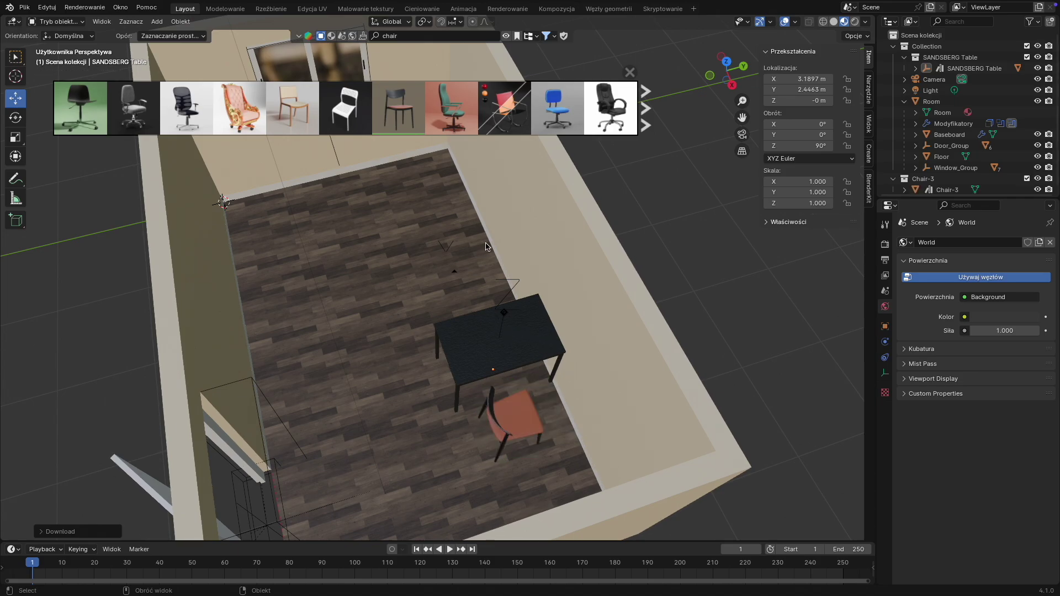
drag(399, 109, 495, 315)
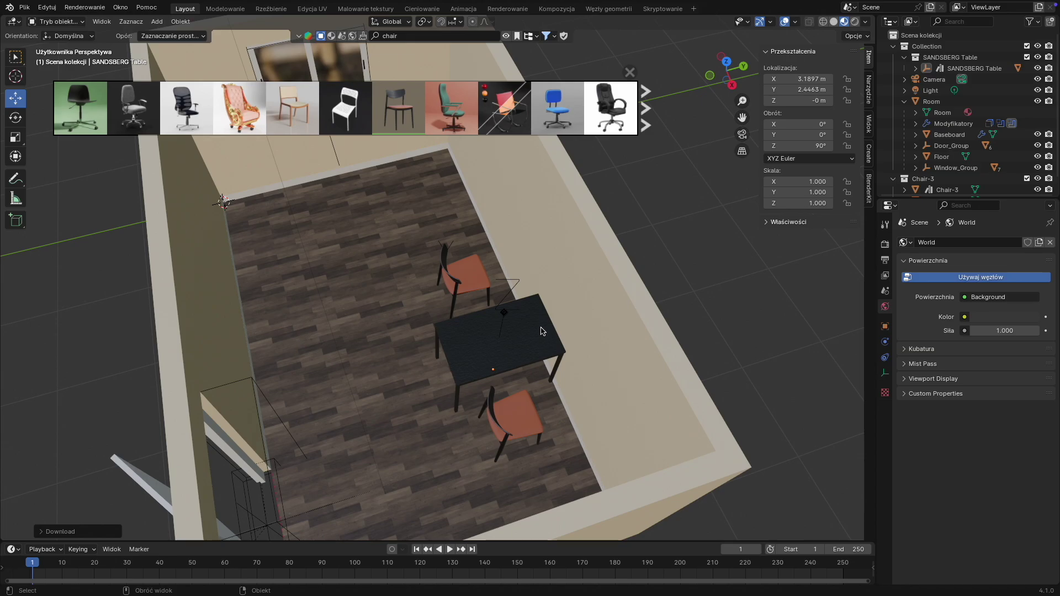
middle_drag(655, 285, 668, 280)
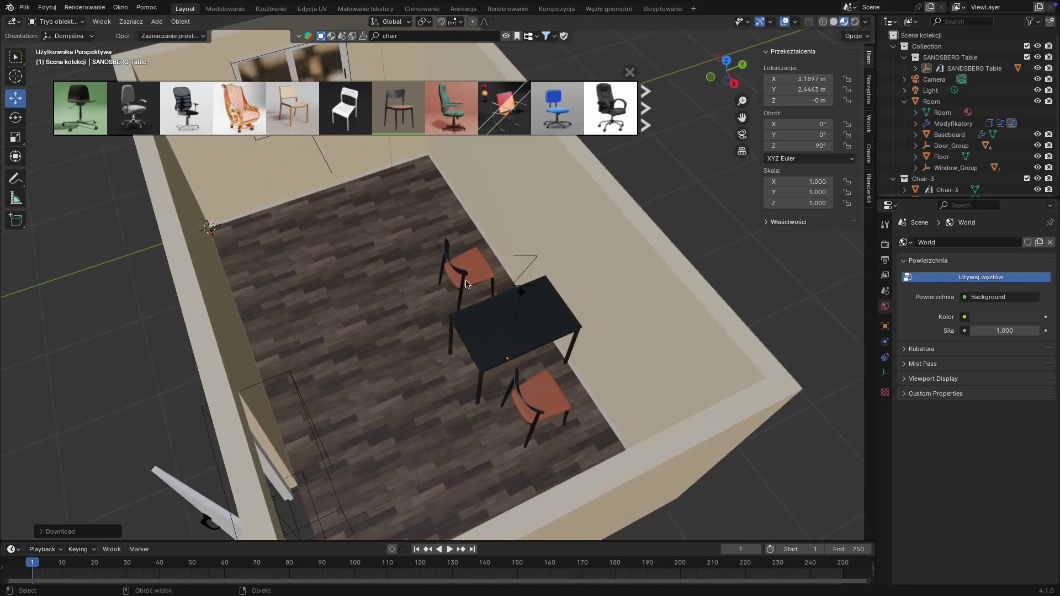
- Set the Z rotation of Chair-3 to 270° so it faces the table
click(18, 123)
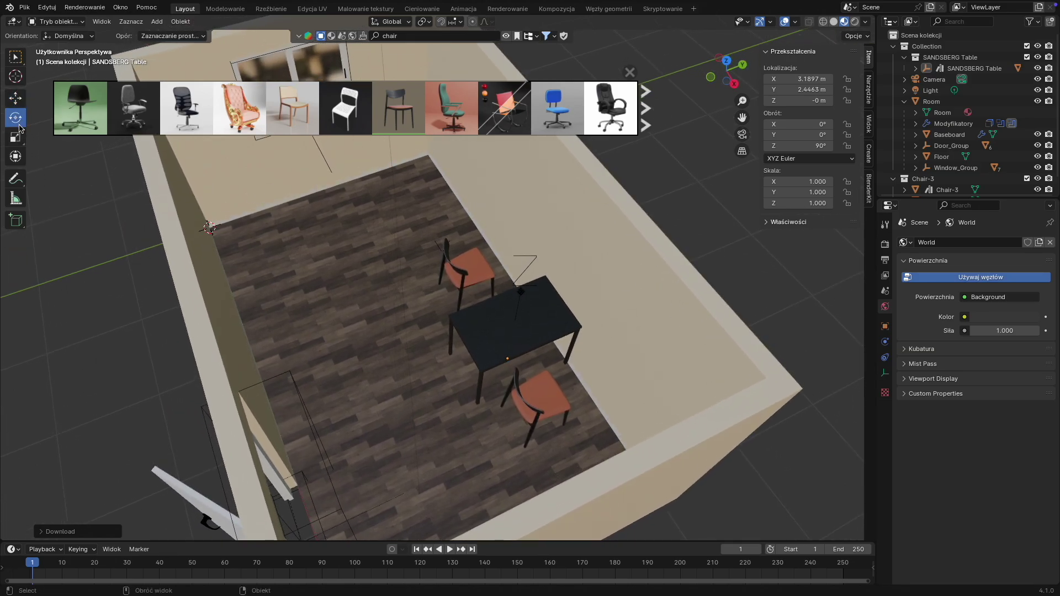
scroll(982, 176, down, 1)
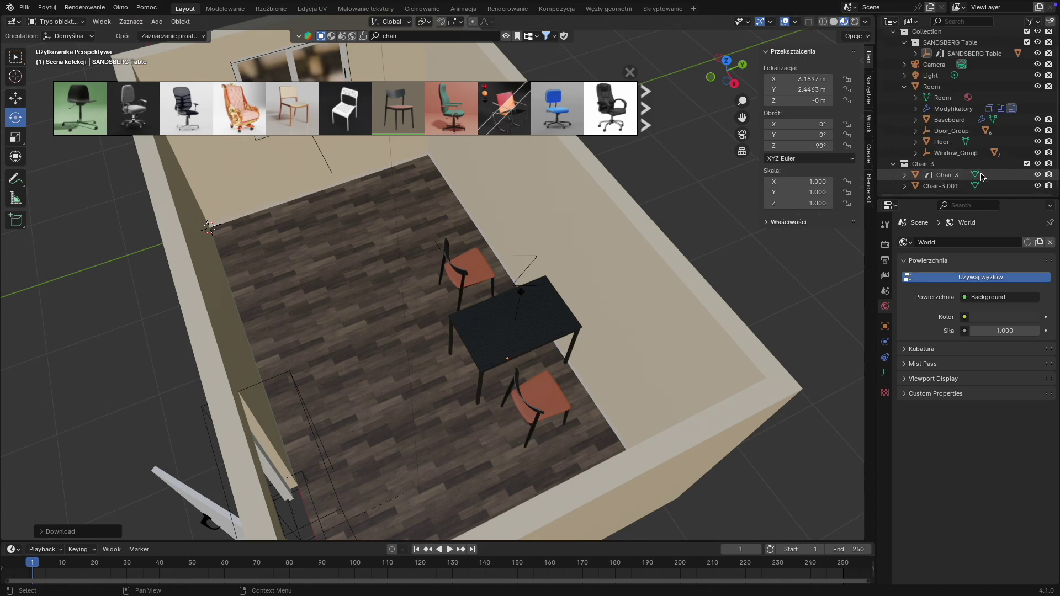
click(944, 176)
drag(567, 448, 573, 389)
click(811, 144)
text(270)
key(Return)
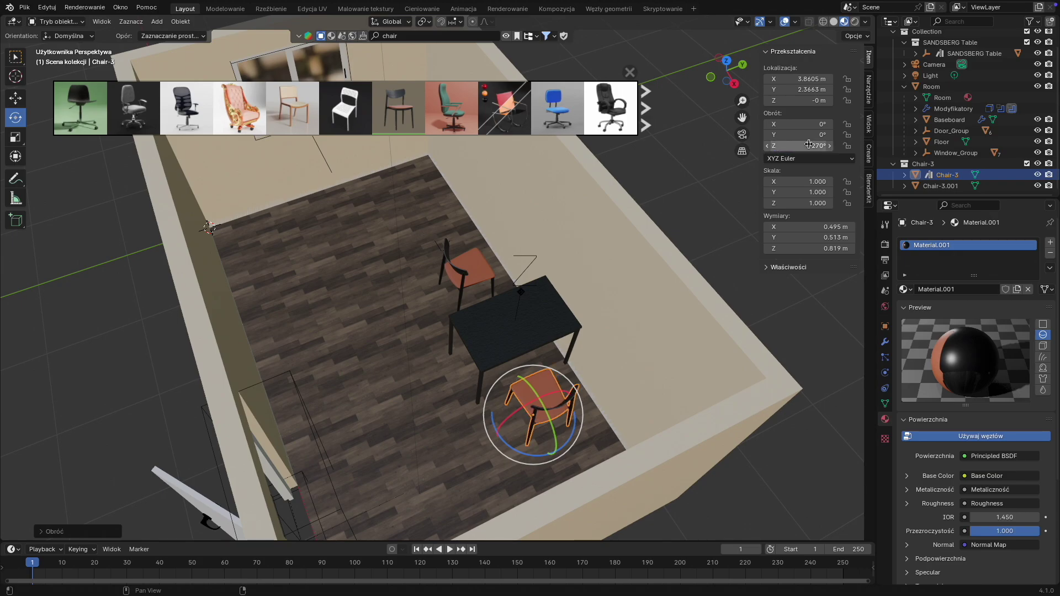
- Set the Z rotation of Chair-3.001 to 90° so it faces the table from the window side
click(944, 186)
click(806, 148)
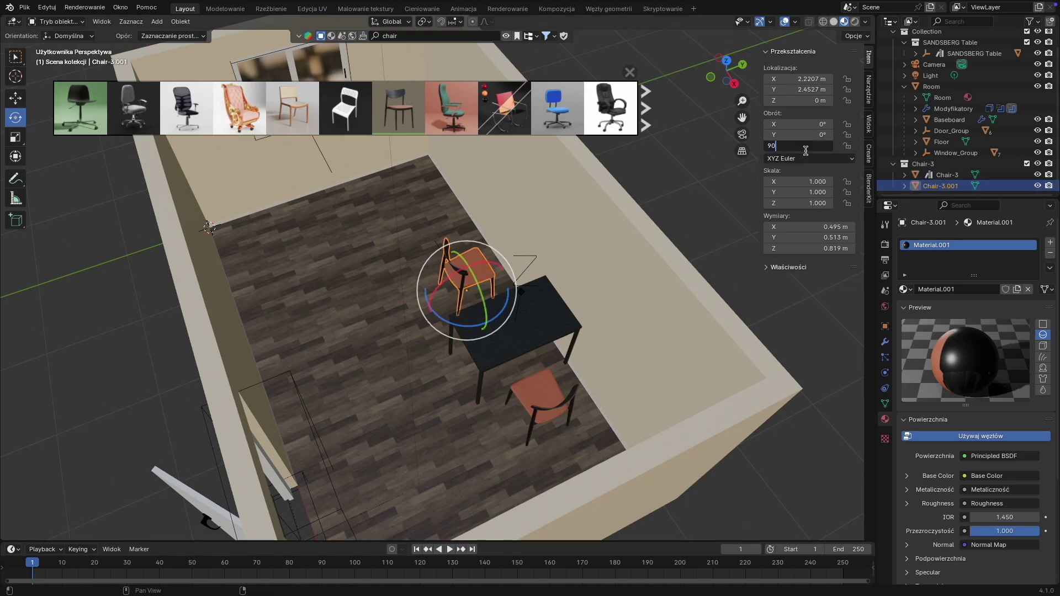
key(Return)
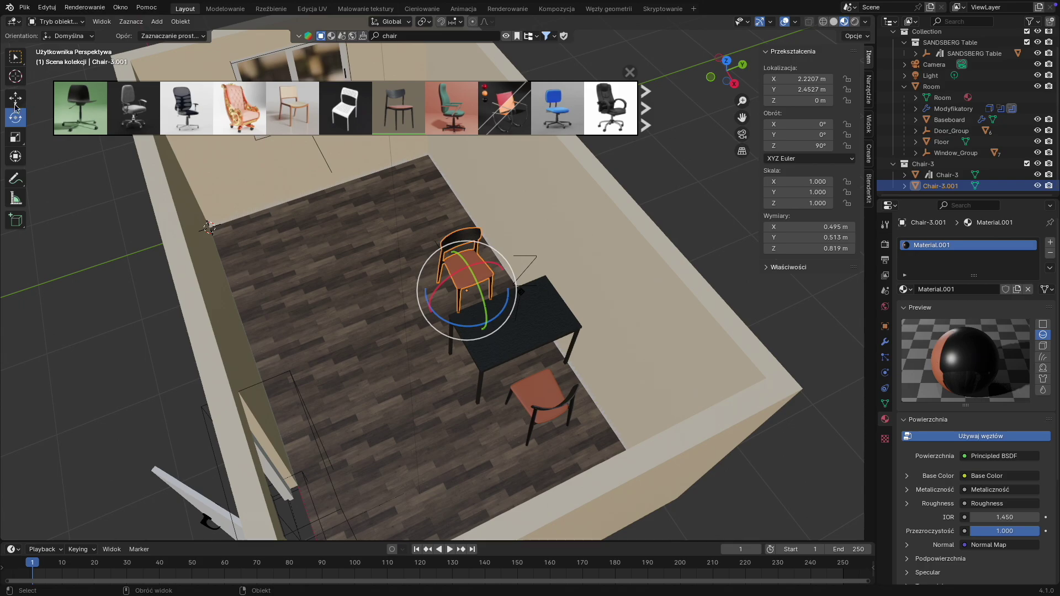
- Move both chairs along X to tuck them in at the table, with Chair-3 at about 3.68 m
click(9, 103)
drag(494, 332, 511, 360)
middle_drag(512, 361, 608, 302)
click(643, 238)
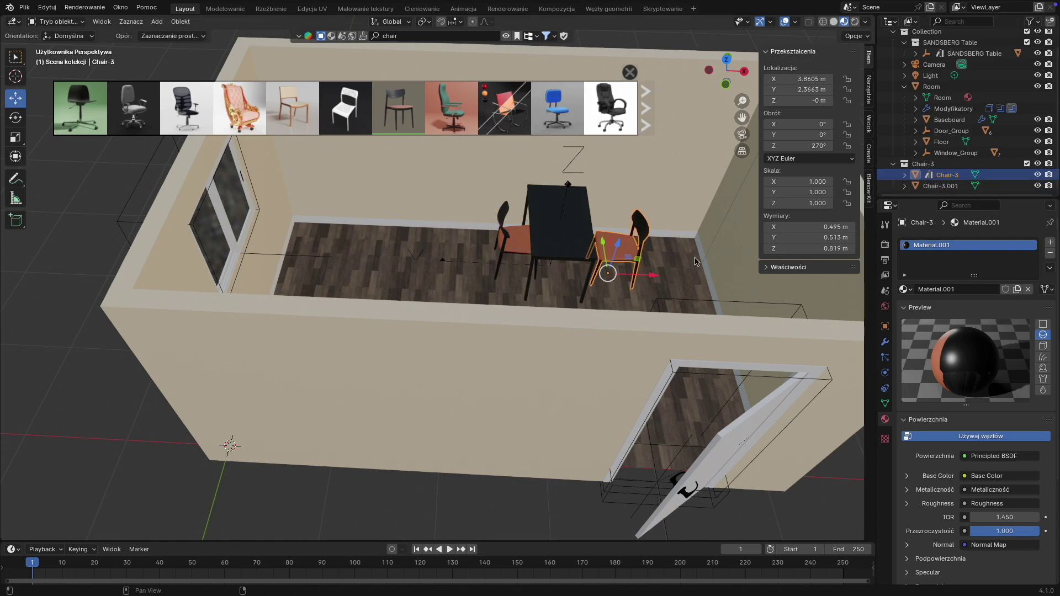
drag(652, 276, 637, 276)
- Search the BlenderKit models for "sofa"
middle_drag(675, 299, 445, 326)
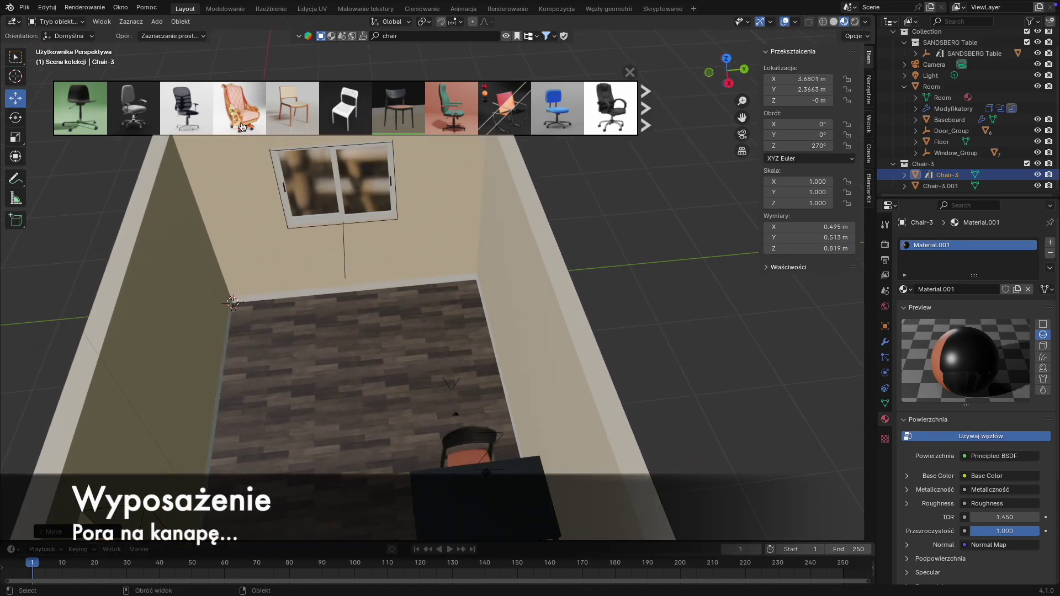
click(411, 39)
key(BackSpace)
key(BackSpace)
key(BackSpace)
key(BackSpace)
key(BackSpace)
text(sofa)
key(Return)
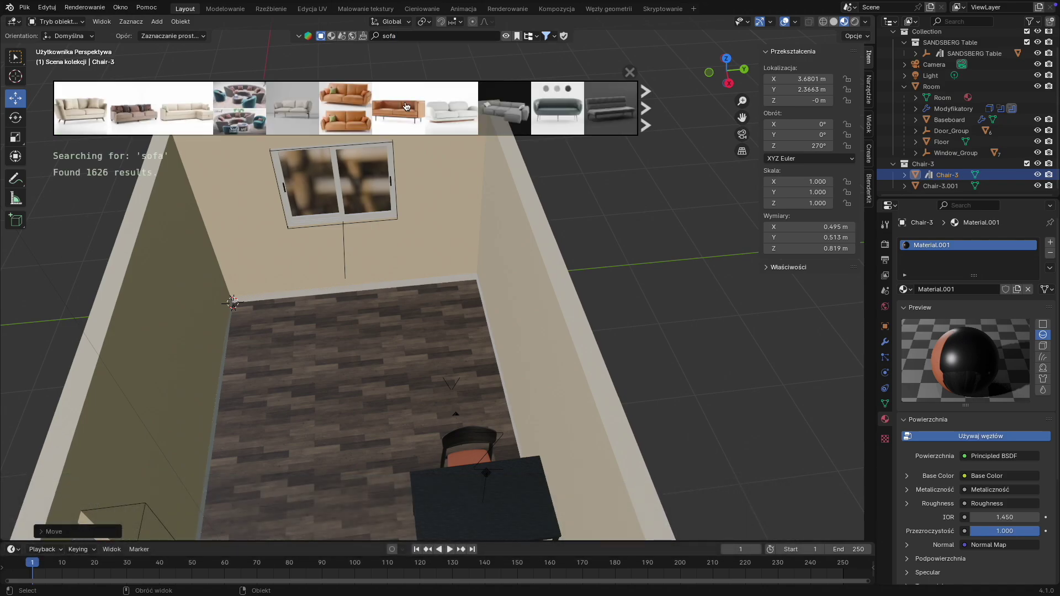
- Place the Squary Sofa model on the floor along the long wall opposite the table, with its chaise end at the window wall
mouse_move(183, 109)
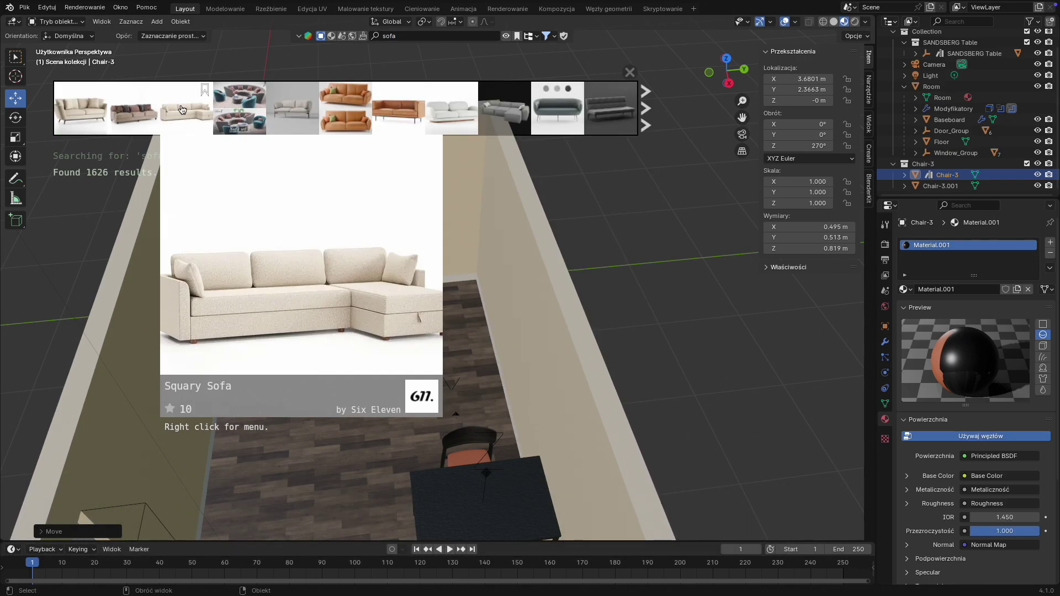
drag(193, 111, 263, 394)
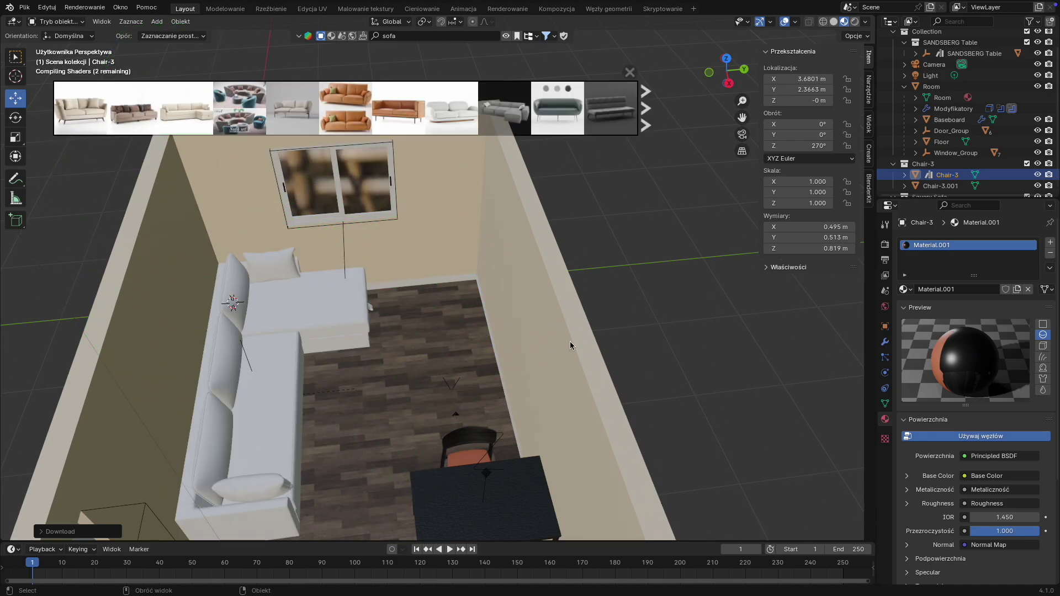
middle_drag(641, 322, 518, 339)
mouse_move(459, 323)
middle_down()
mouse_move(572, 326)
mouse_move(578, 303)
mouse_move(539, 337)
middle_up()
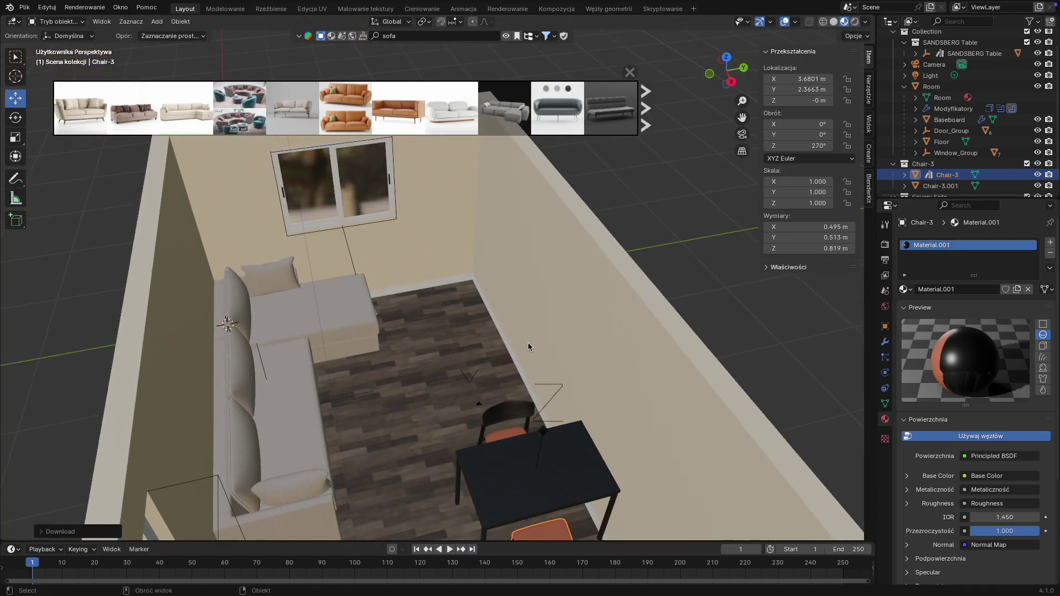
- Move the chairs along X away from the window, Chair-3 to about 4.27 m and Chair-3.001 to about 3.30 m
middle_drag(735, 361, 694, 256)
click(713, 202)
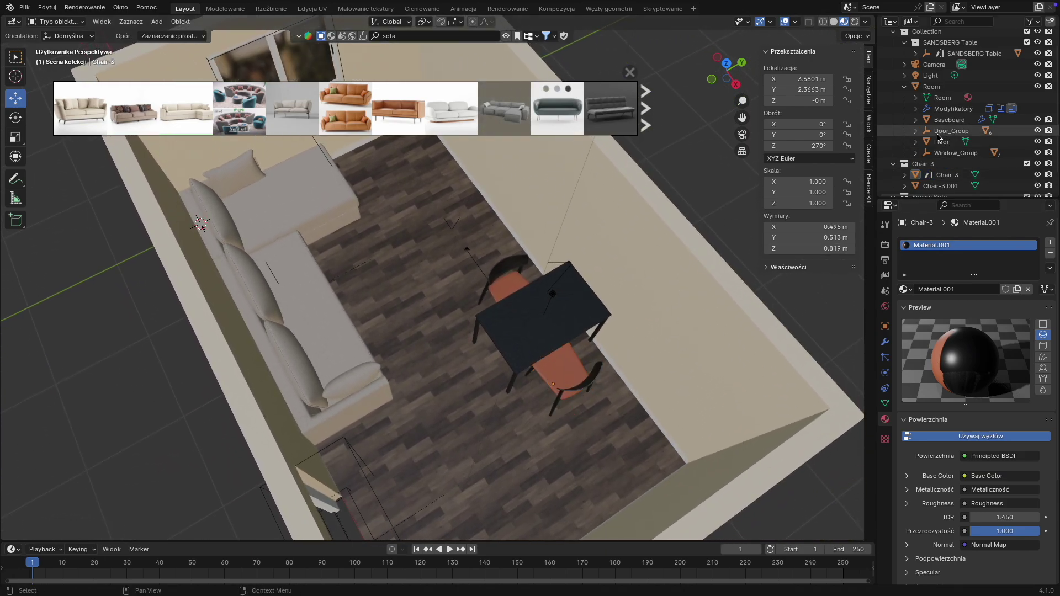
click(944, 174)
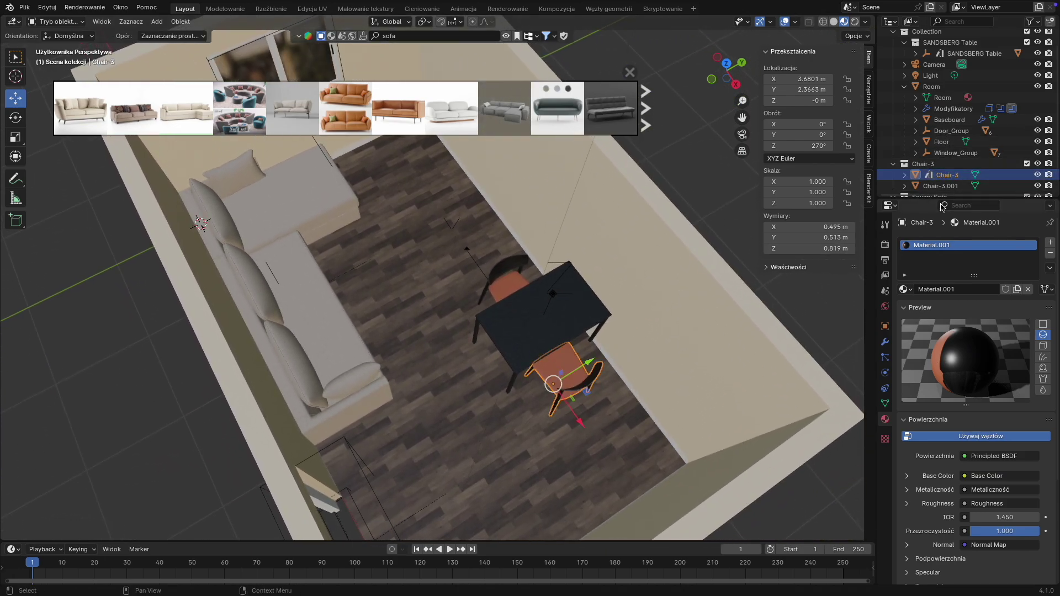
drag(572, 408, 628, 476)
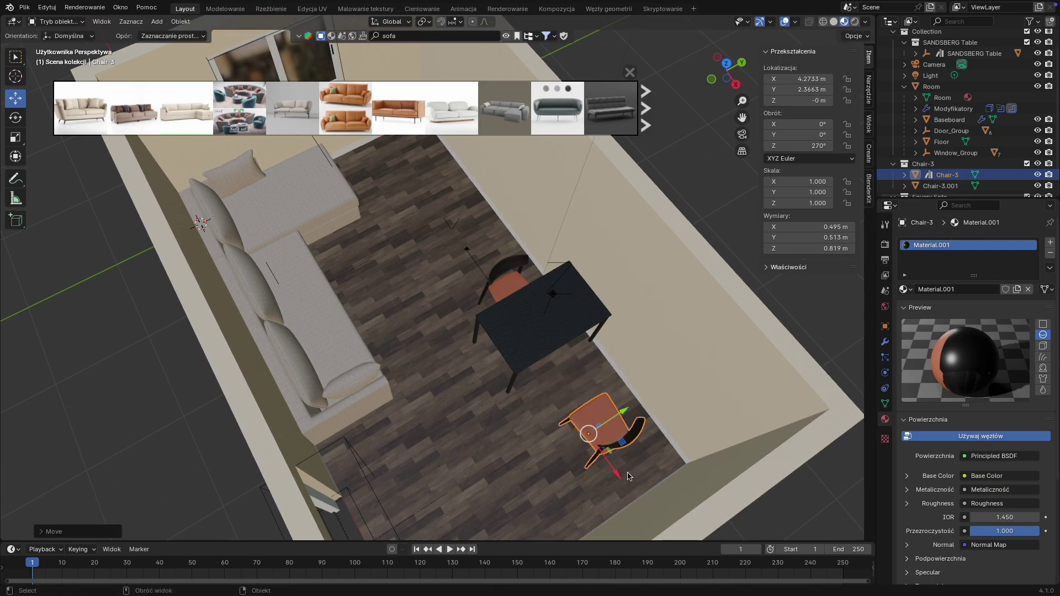
click(942, 186)
drag(541, 352, 569, 390)
- Move the SANDSBERG Table along X to about 3.70 m so it stands between the two chairs
scroll(958, 76, up, 1)
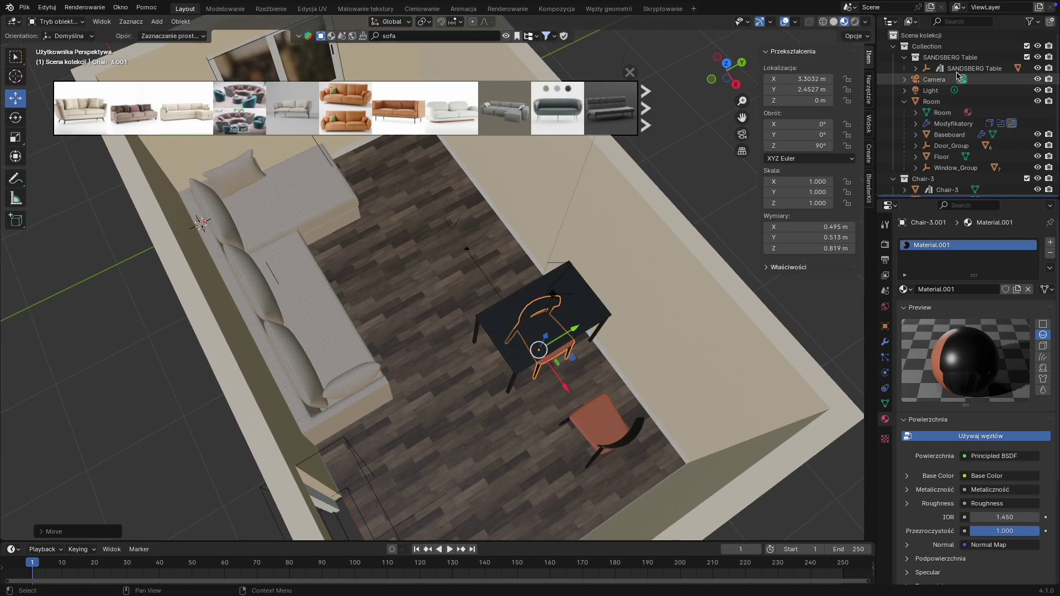
click(964, 69)
drag(560, 379, 587, 415)
- Search the BlenderKit models for "rtv" and preview the ROMA RTV Table
middle_drag(471, 287, 391, 330)
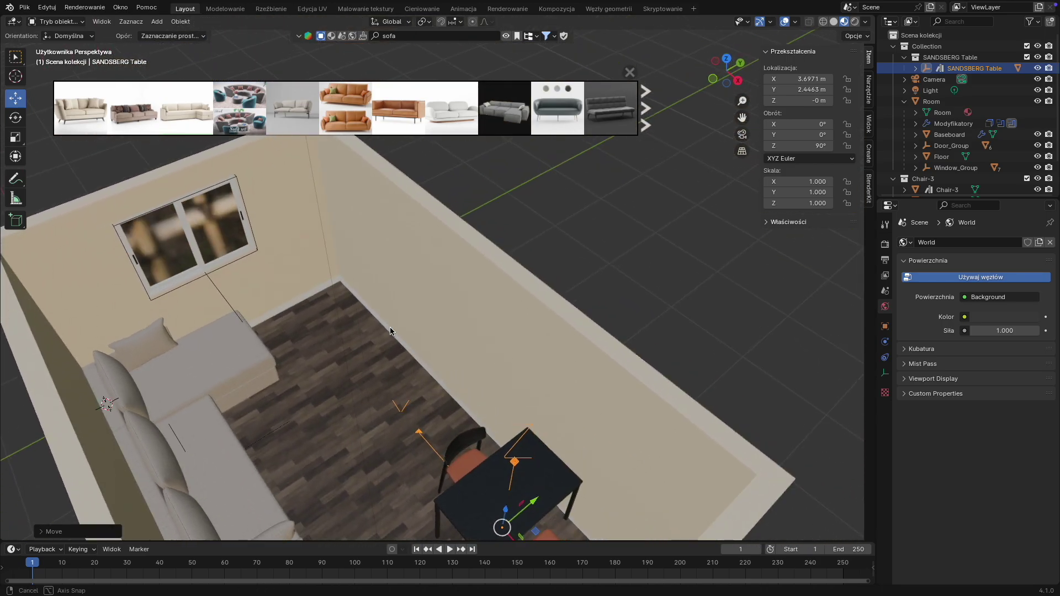
click(400, 38)
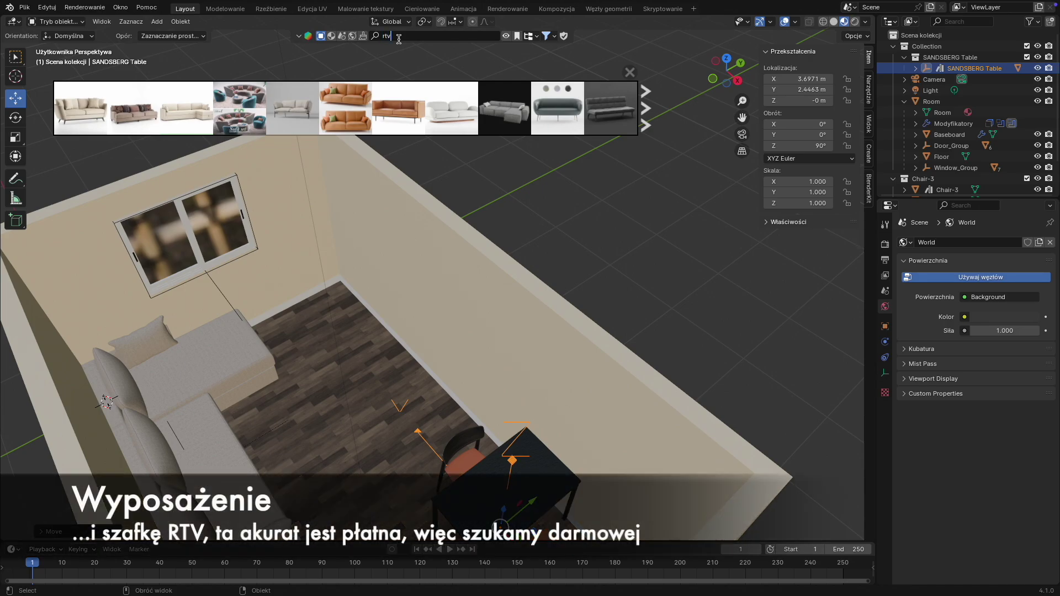
key(Return)
mouse_move(74, 121)
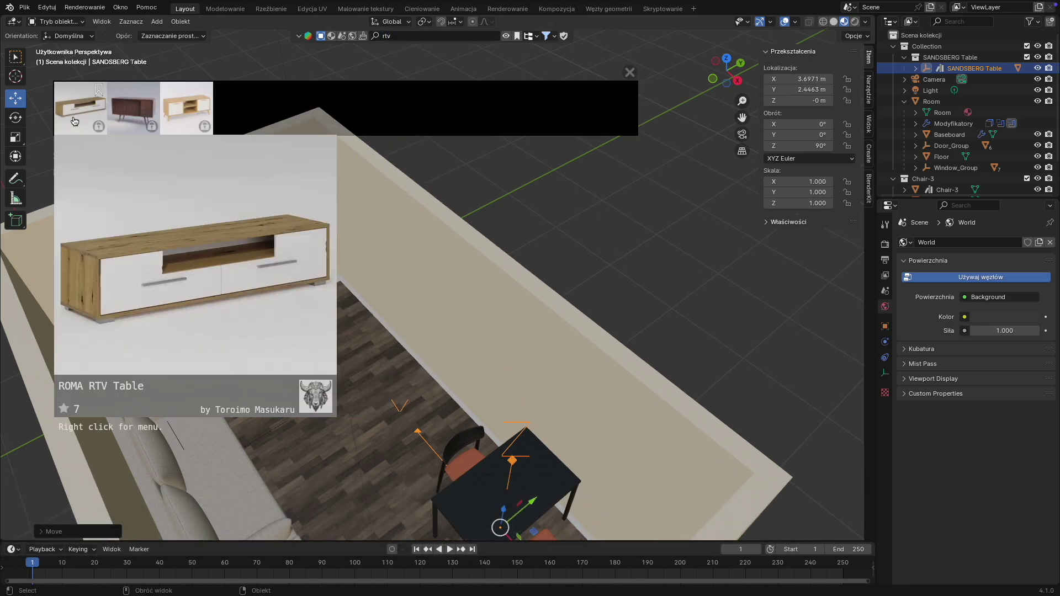
- Search the BlenderKit models for "table" and look through the result pages for a free TV cabinet
click(388, 36)
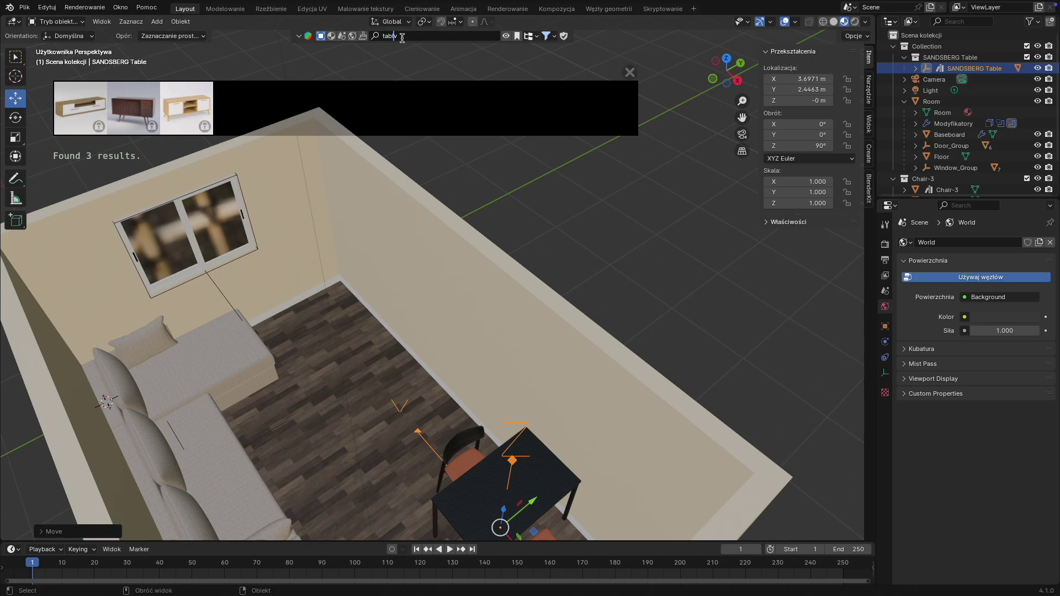
key(Return)
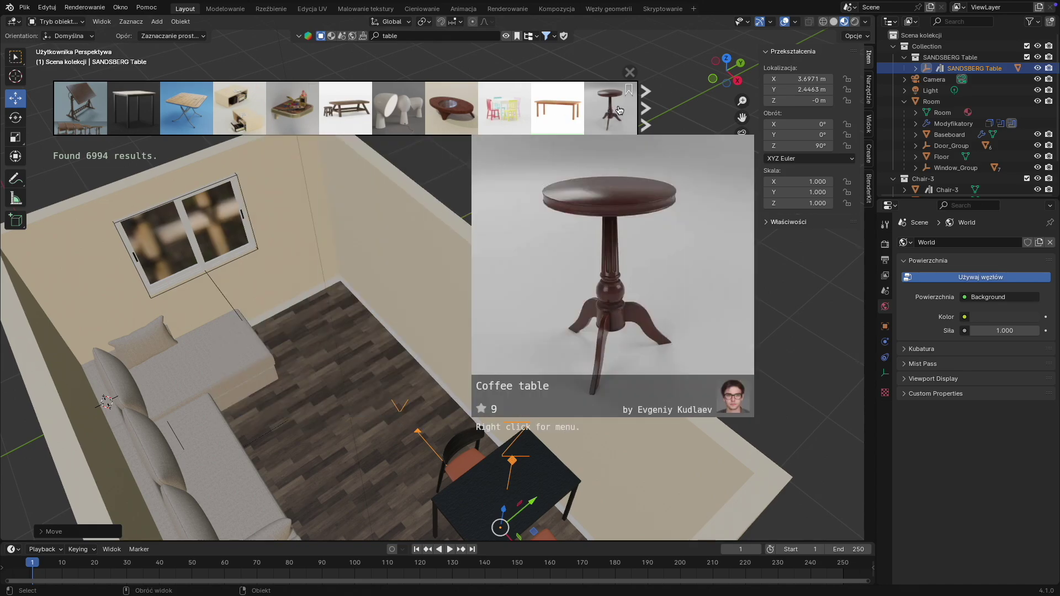
click(645, 108)
click(644, 108)
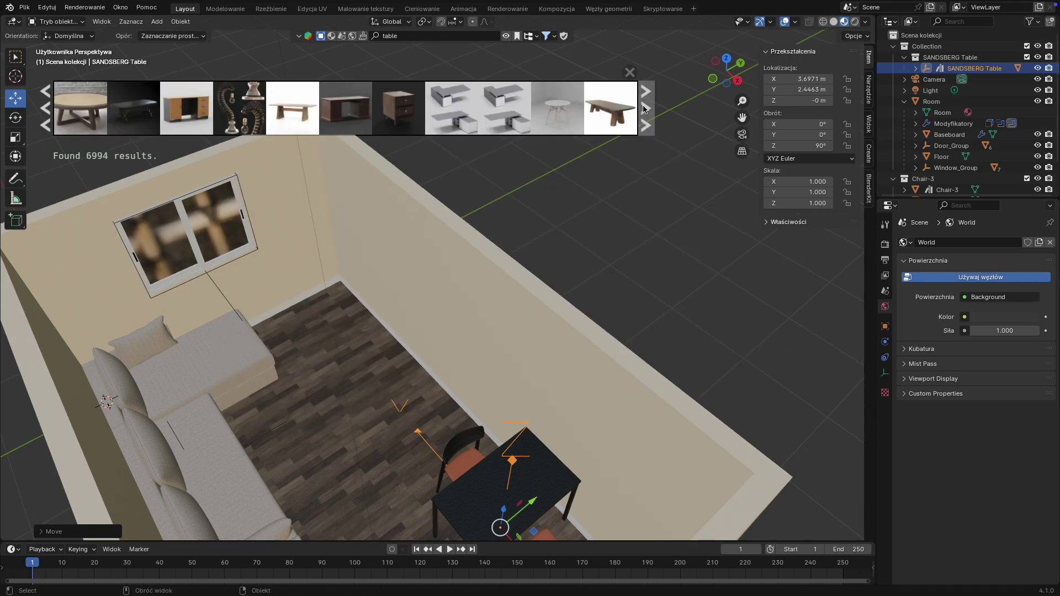
click(644, 108)
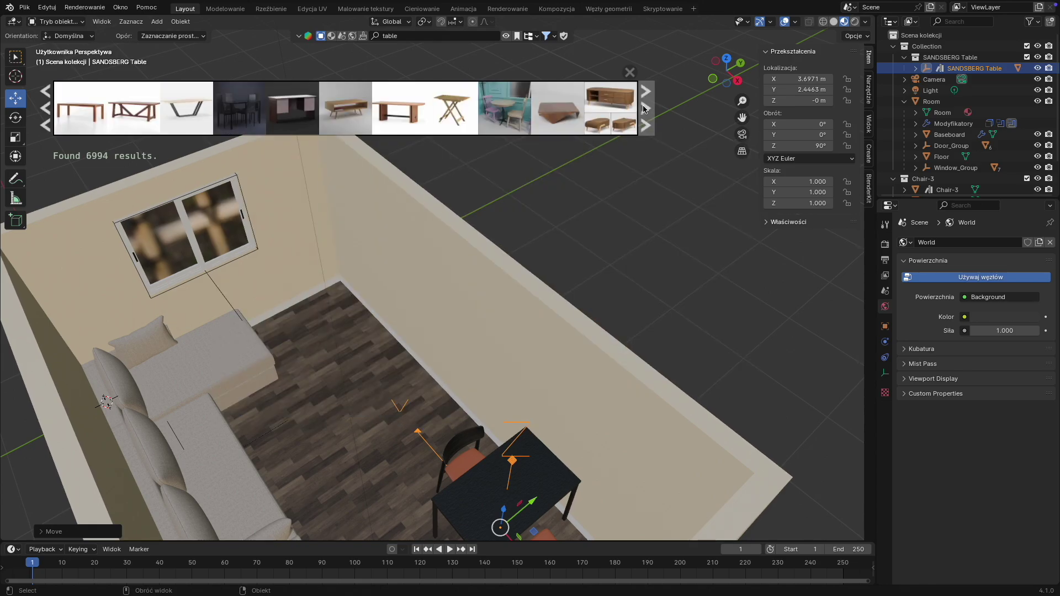
click(645, 108)
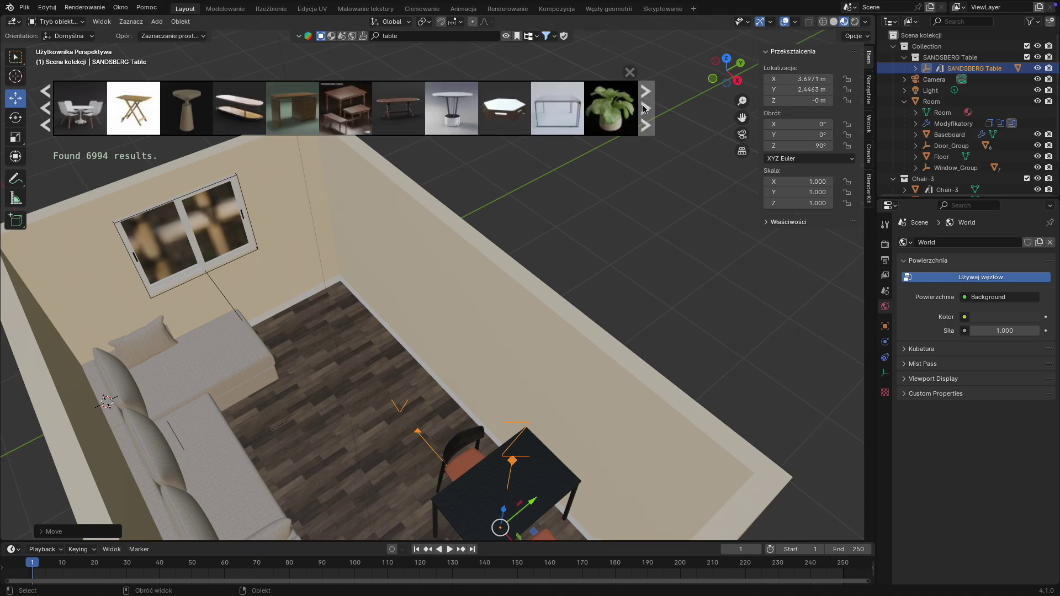
click(645, 108)
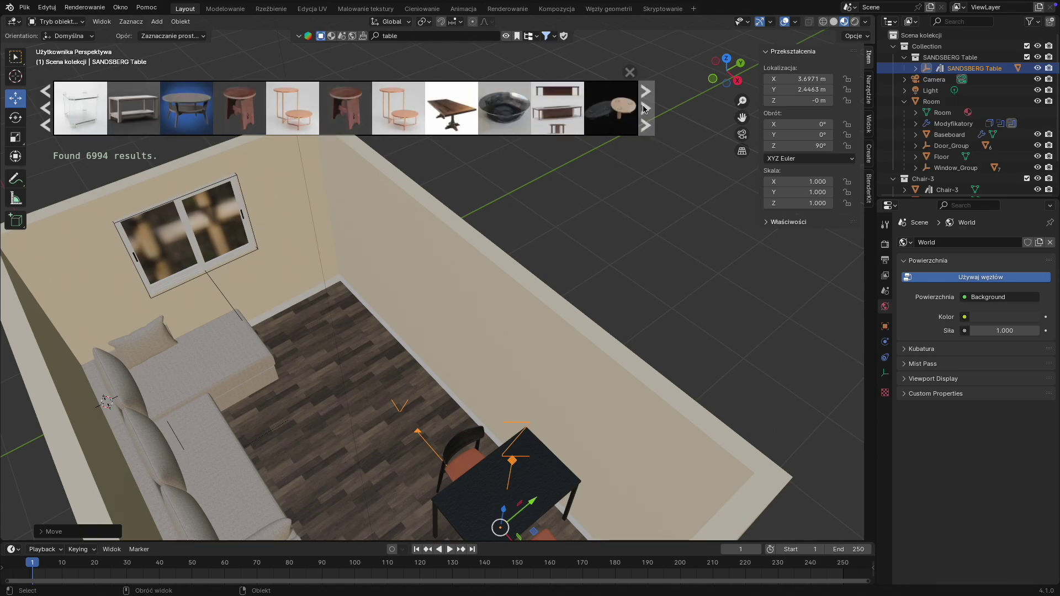
click(644, 109)
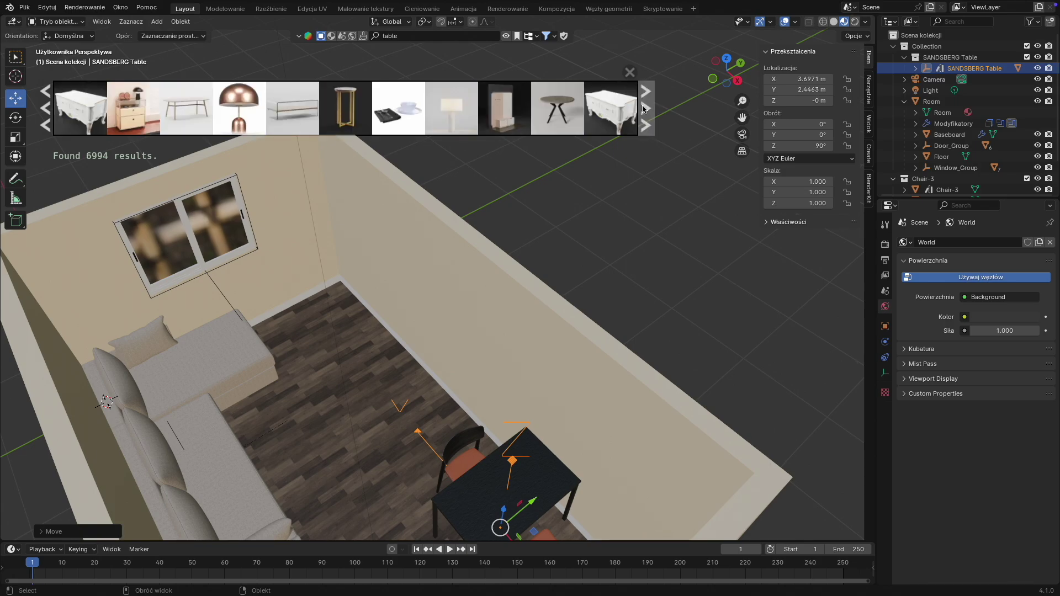
click(645, 108)
click(645, 108)
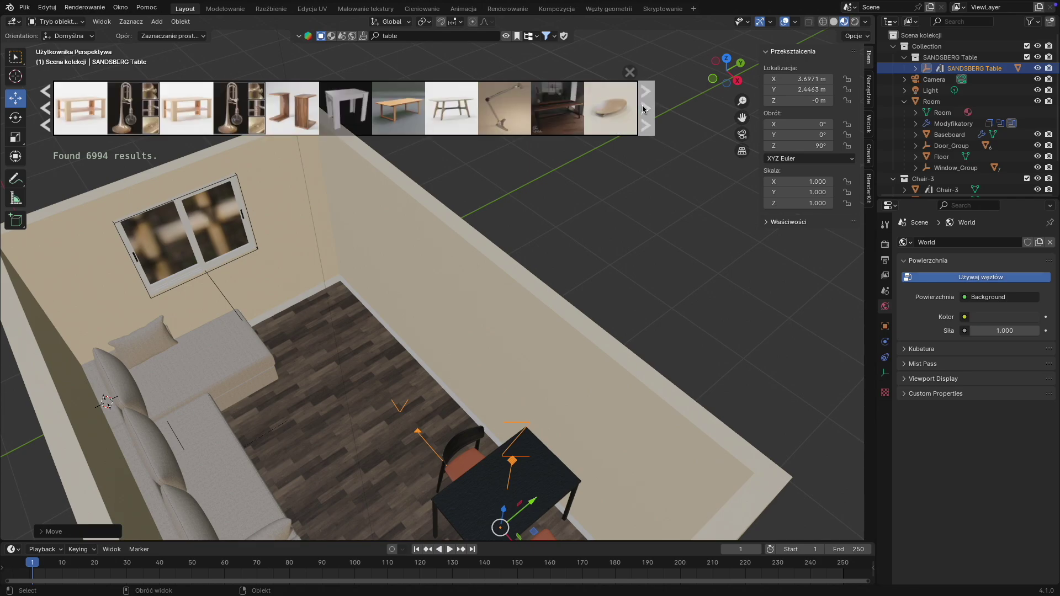
click(644, 108)
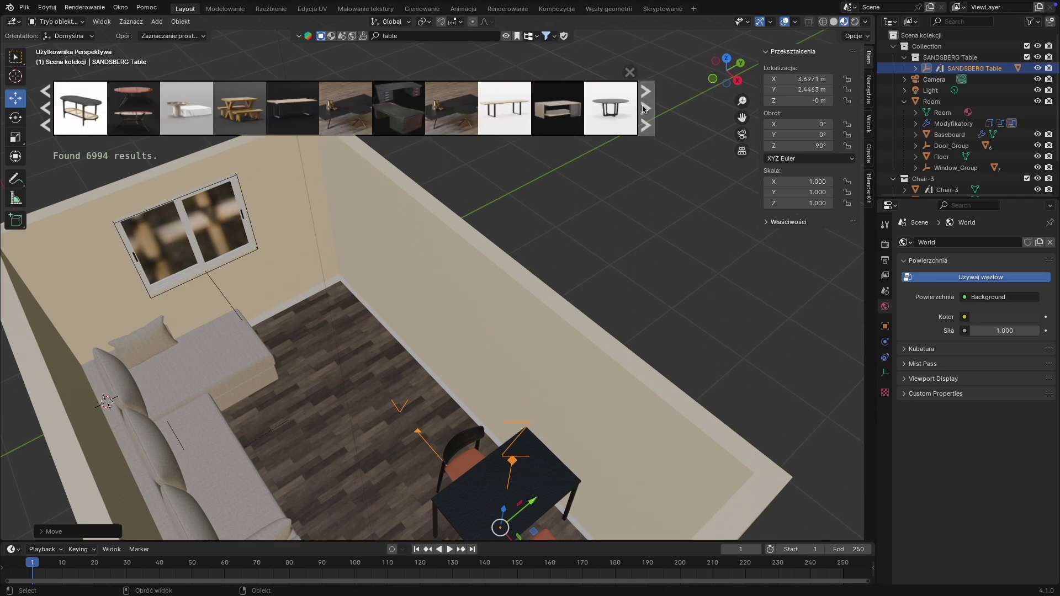
click(644, 108)
click(645, 108)
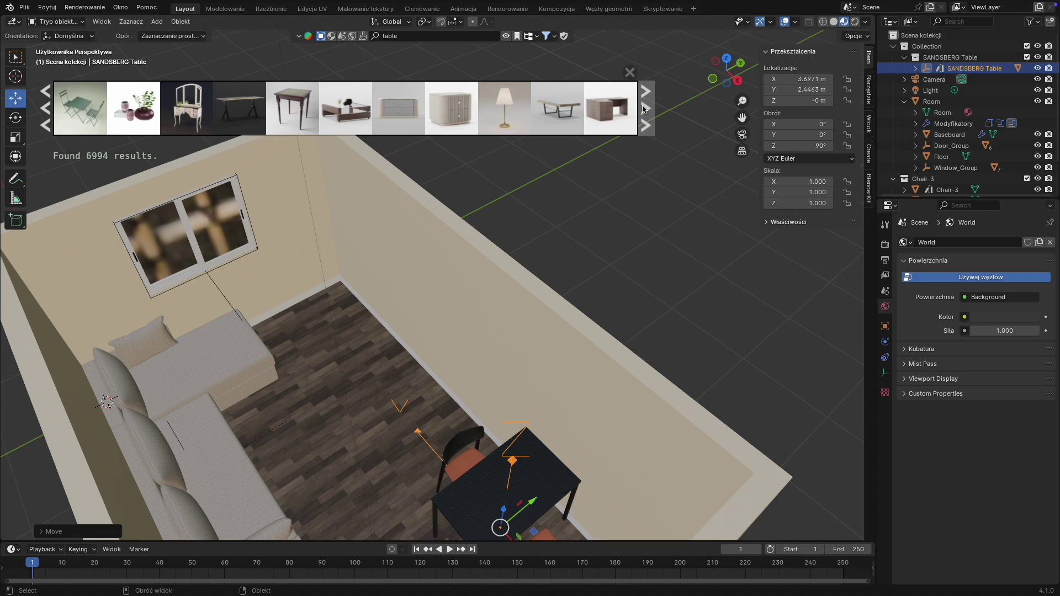
click(644, 108)
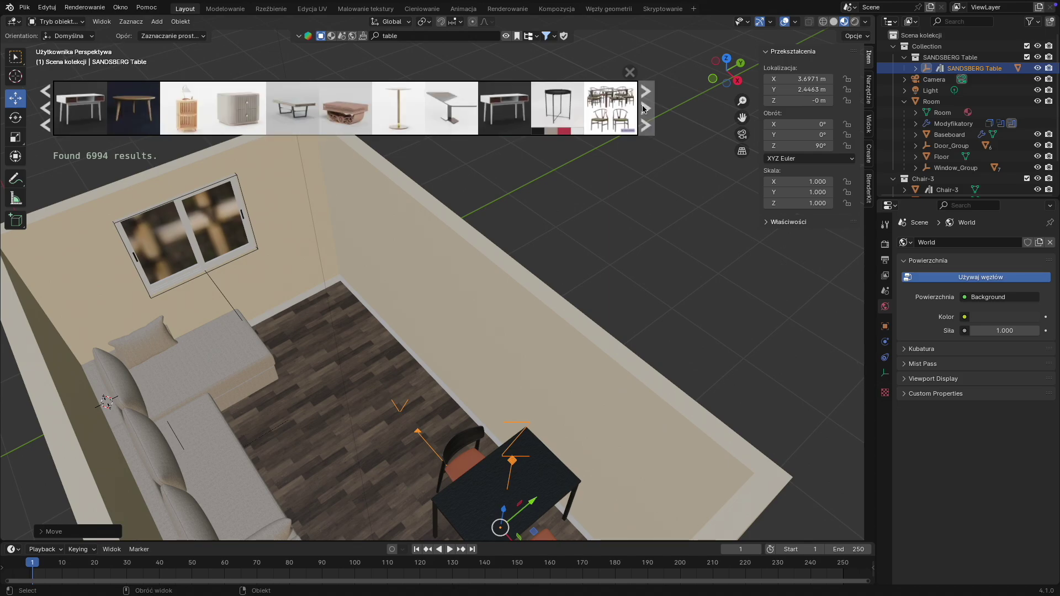
click(645, 108)
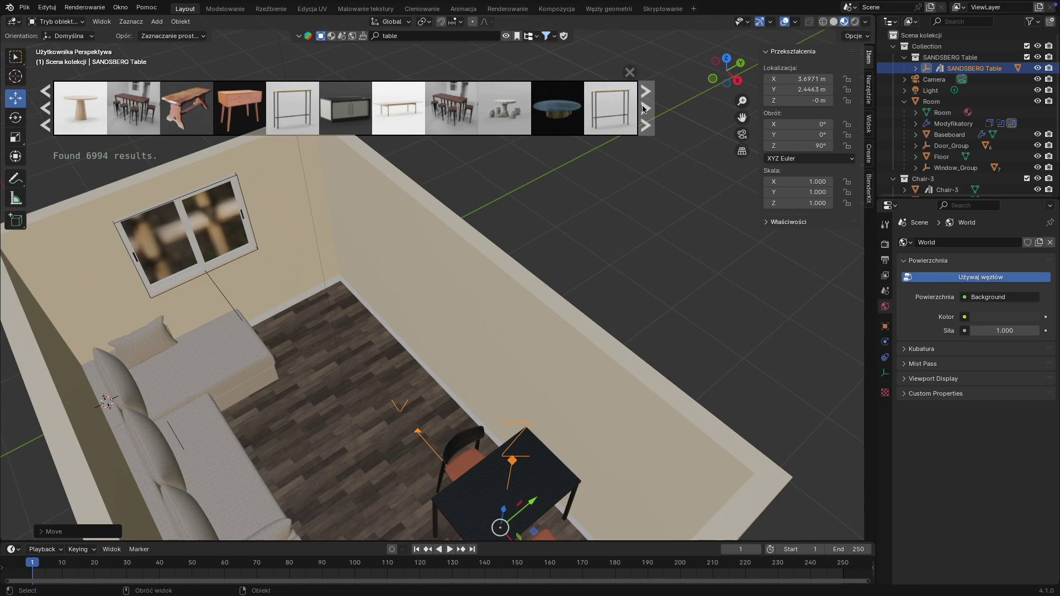
click(644, 108)
click(645, 108)
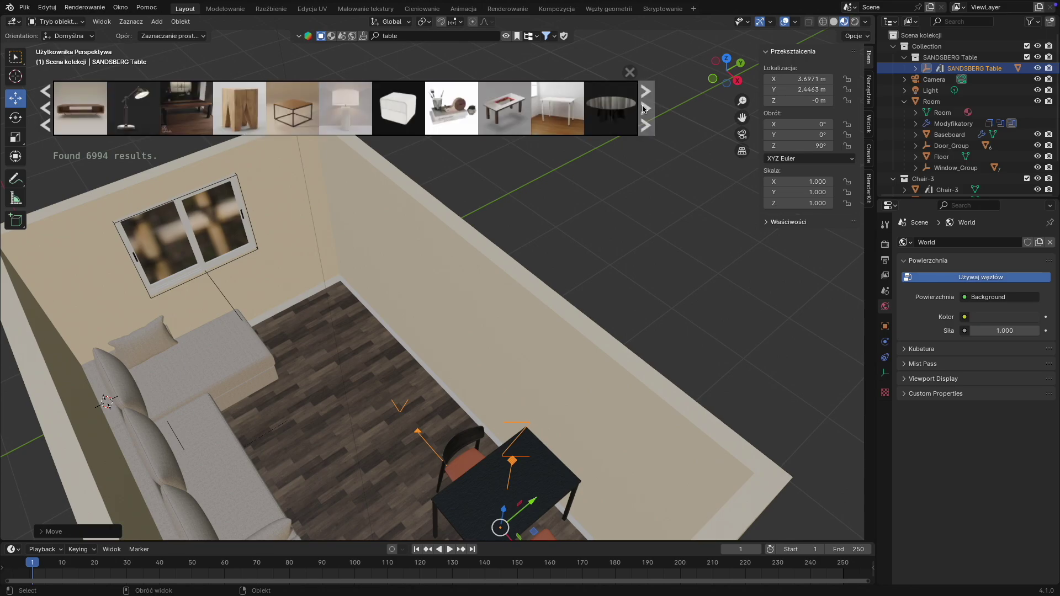
click(645, 108)
click(644, 108)
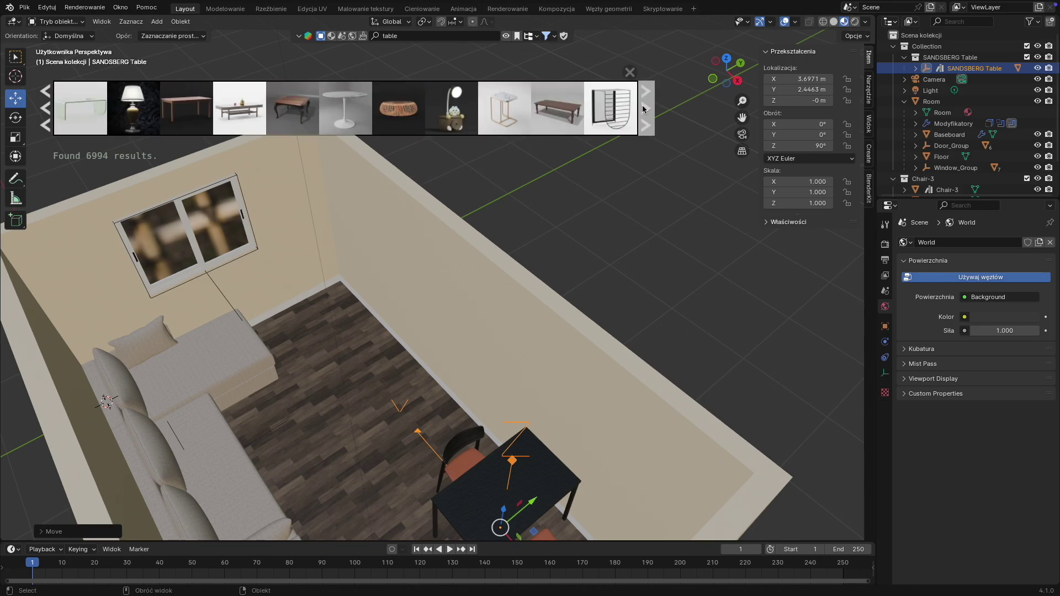
click(645, 109)
click(645, 109)
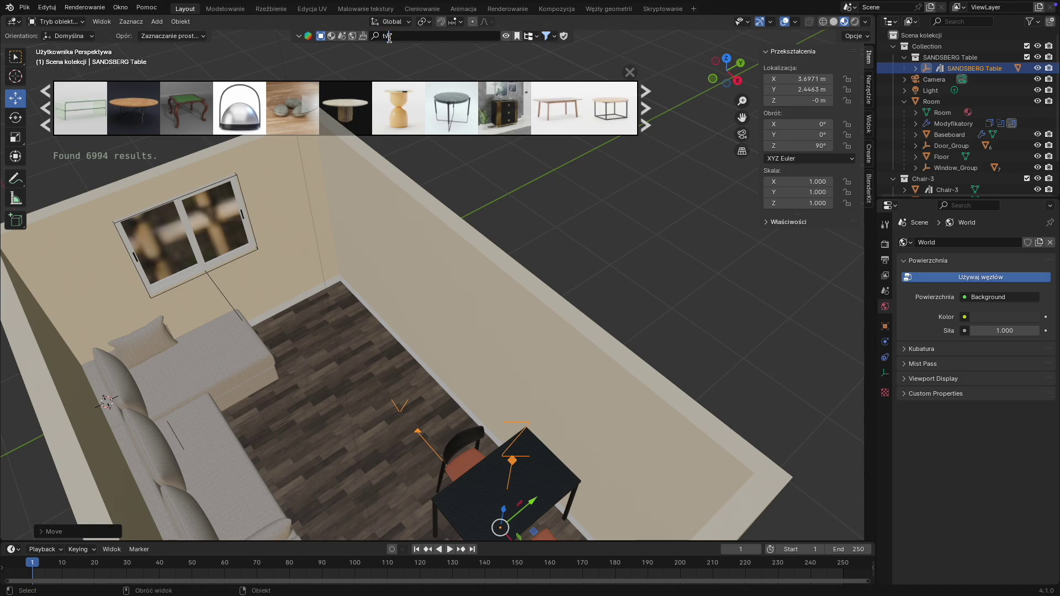
- Search the BlenderKit models for "tv" and preview the TV cabinet and Tv cabinet A models
key(Return)
mouse_move(188, 102)
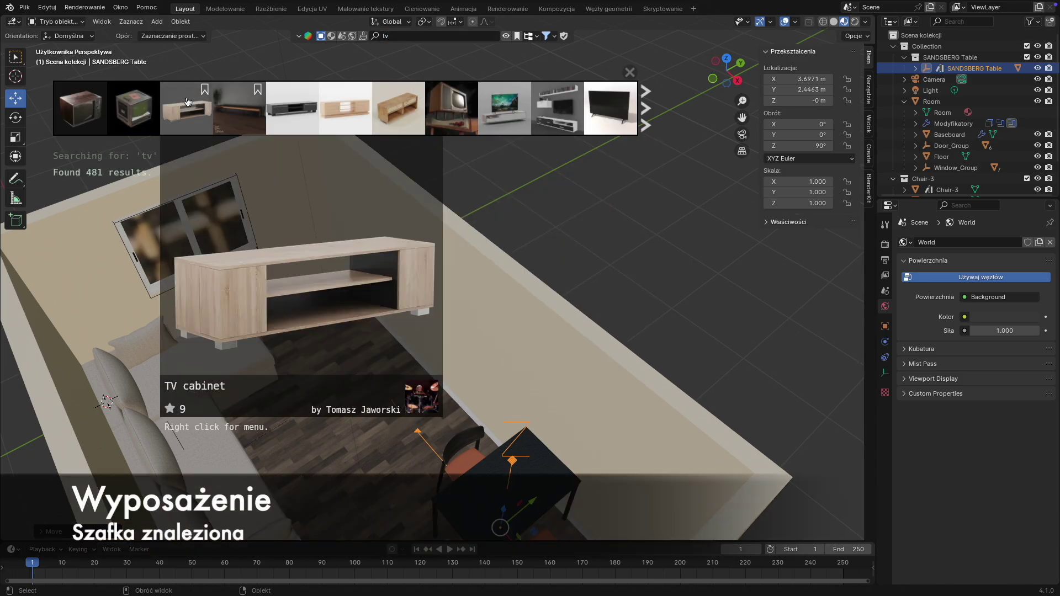
mouse_move(247, 121)
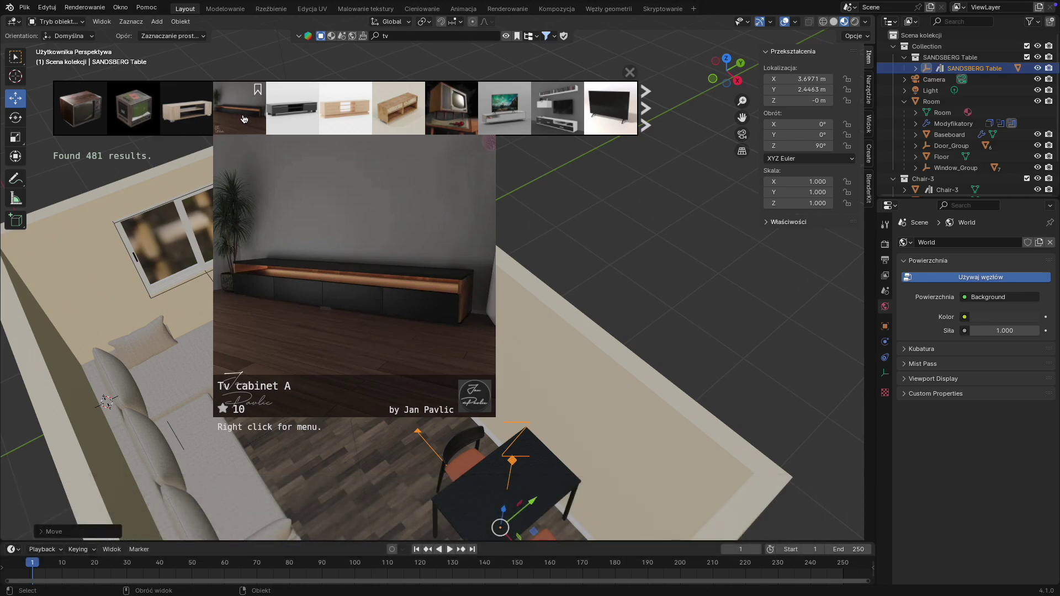
- Place the Tv cabinet A model on the floor by the long wall opposite the sofa
drag(248, 121, 431, 302)
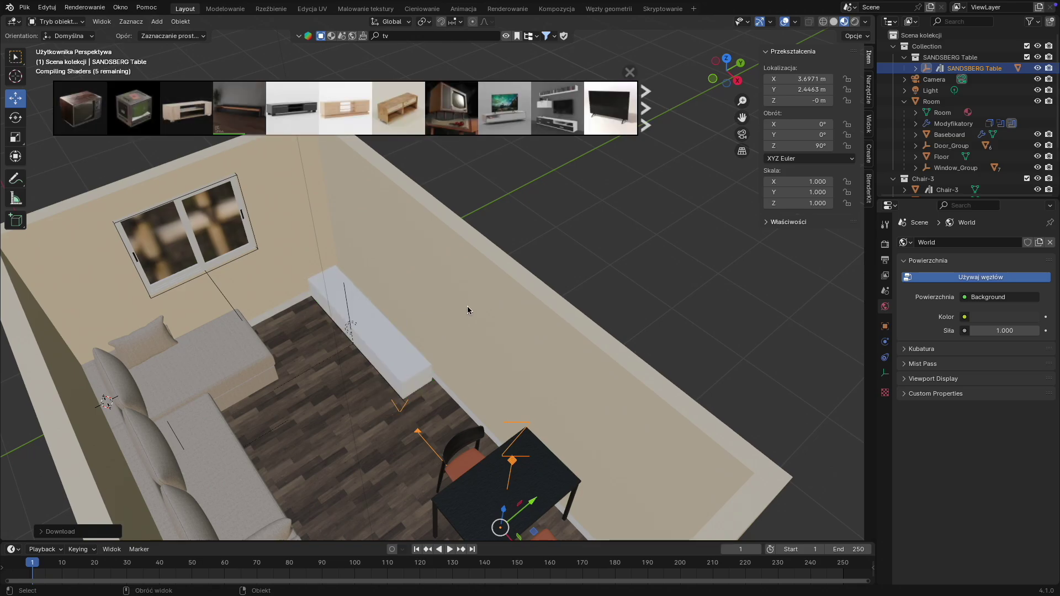
middle_drag(469, 301, 478, 257)
scroll(441, 315, up, 2)
scroll(439, 312, up, 2)
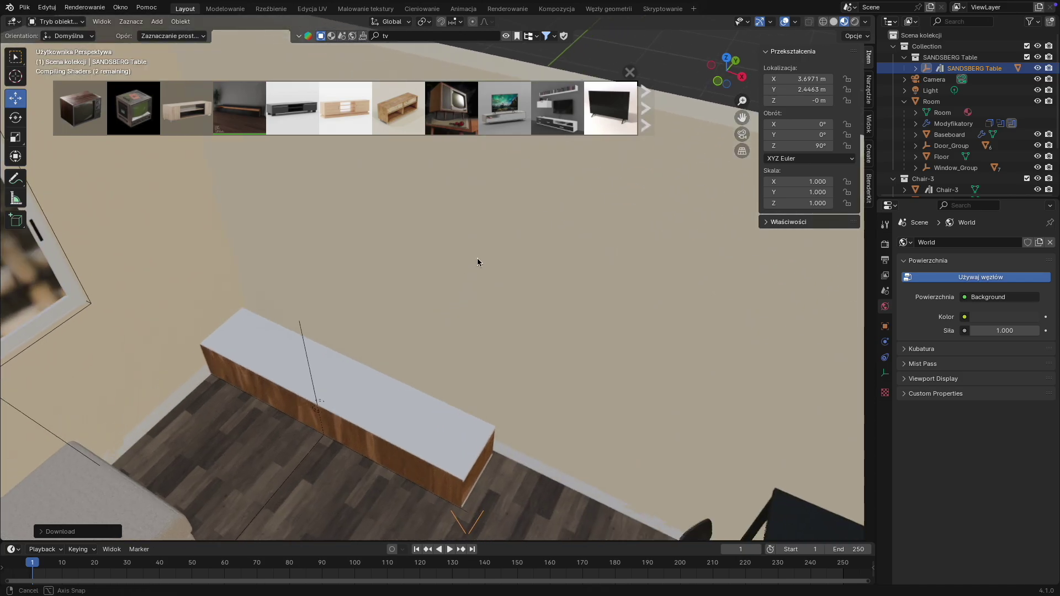
middle_drag(454, 292, 345, 337)
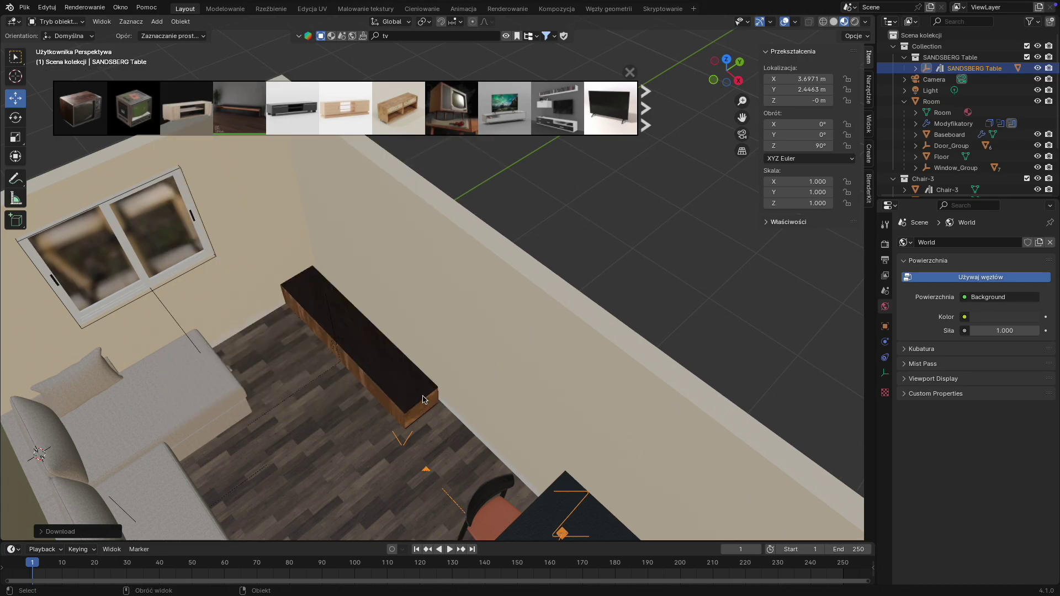
- Set the Tv cabinet A's Z rotation to 0° and move it along Y to about 2.97 m, against the wall
scroll(954, 166, down, 3)
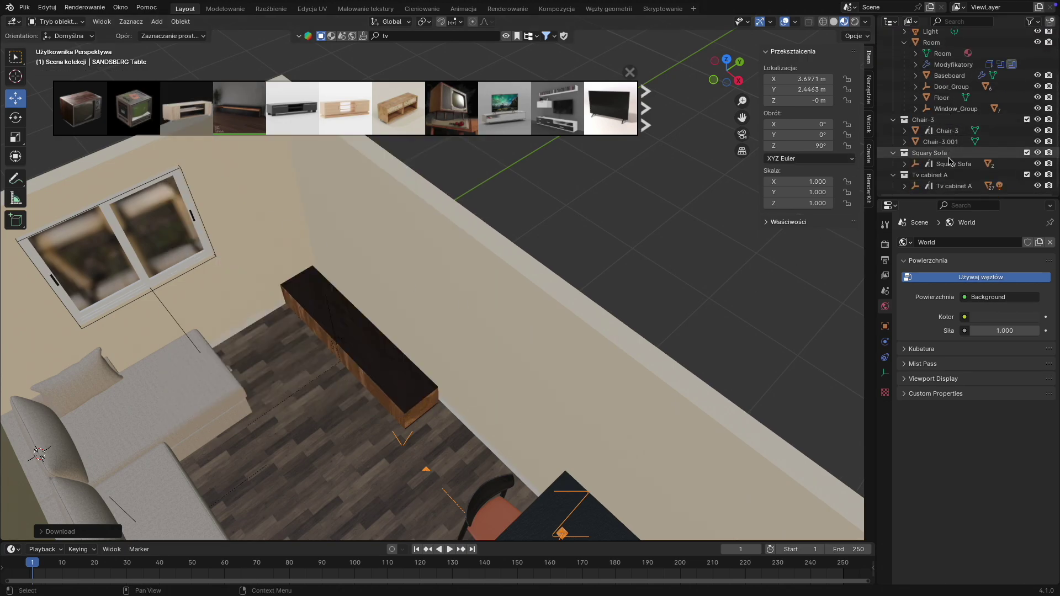
click(954, 187)
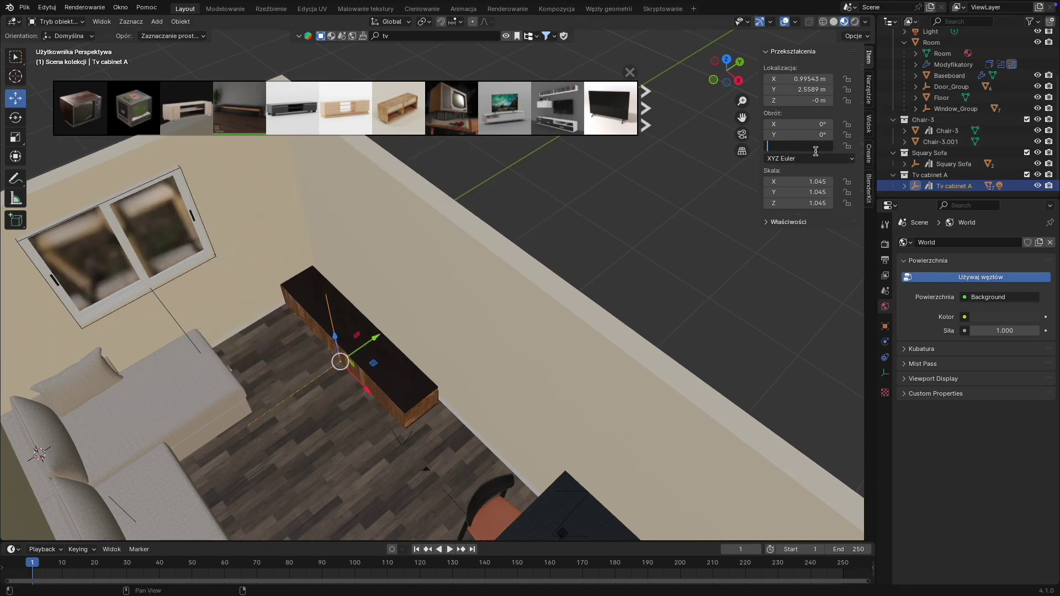
text(0)
key(Return)
drag(376, 346, 413, 322)
middle_drag(419, 326, 375, 361)
scroll(435, 326, up, 3)
click(229, 472)
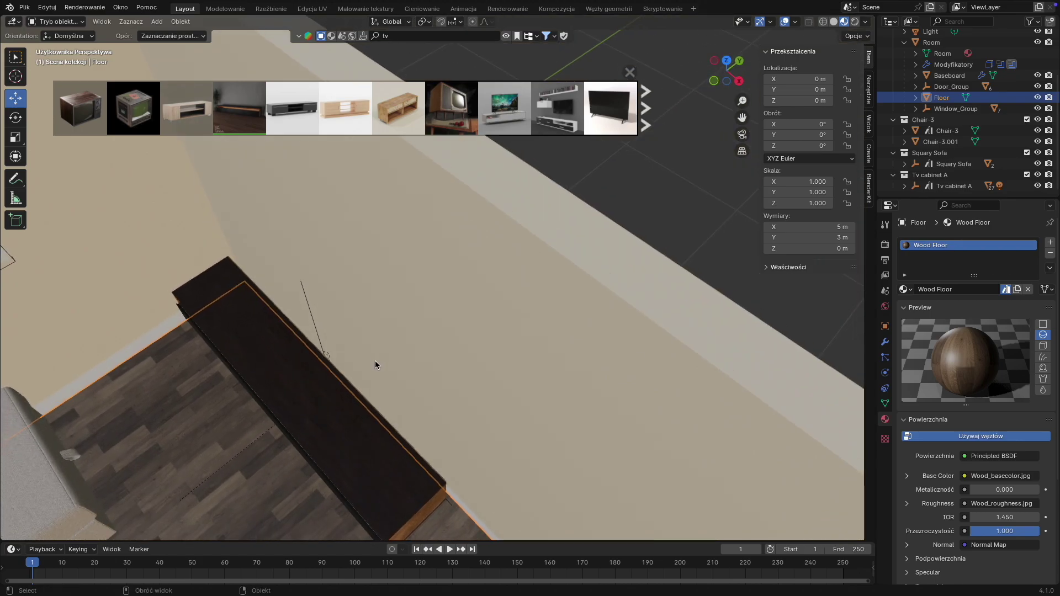
- Move the Tv cabinet A along the wall to about 1.66 m in X, clear of the window-side corner
click(727, 60)
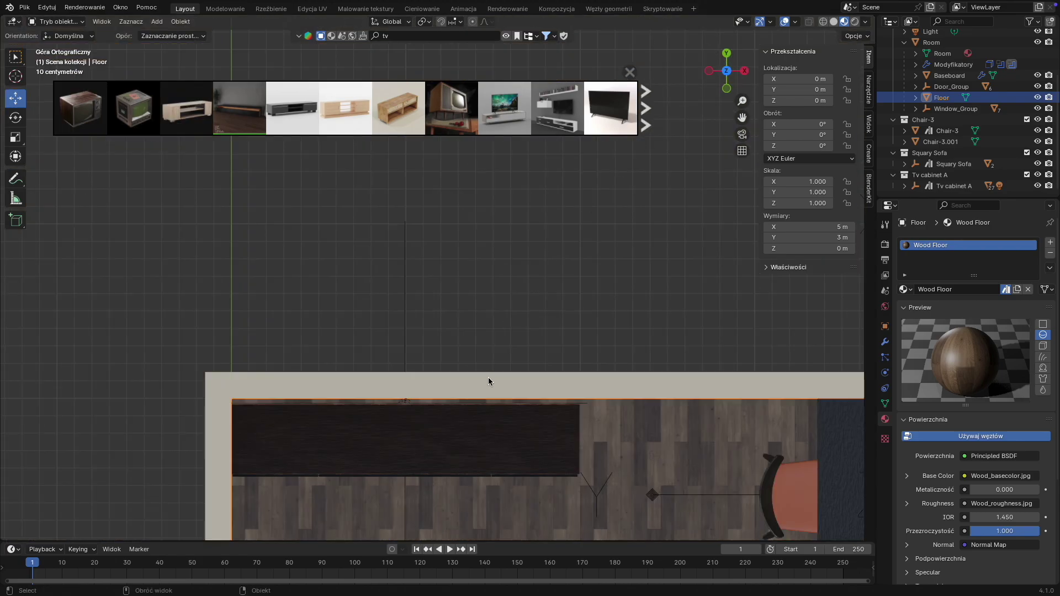
click(951, 186)
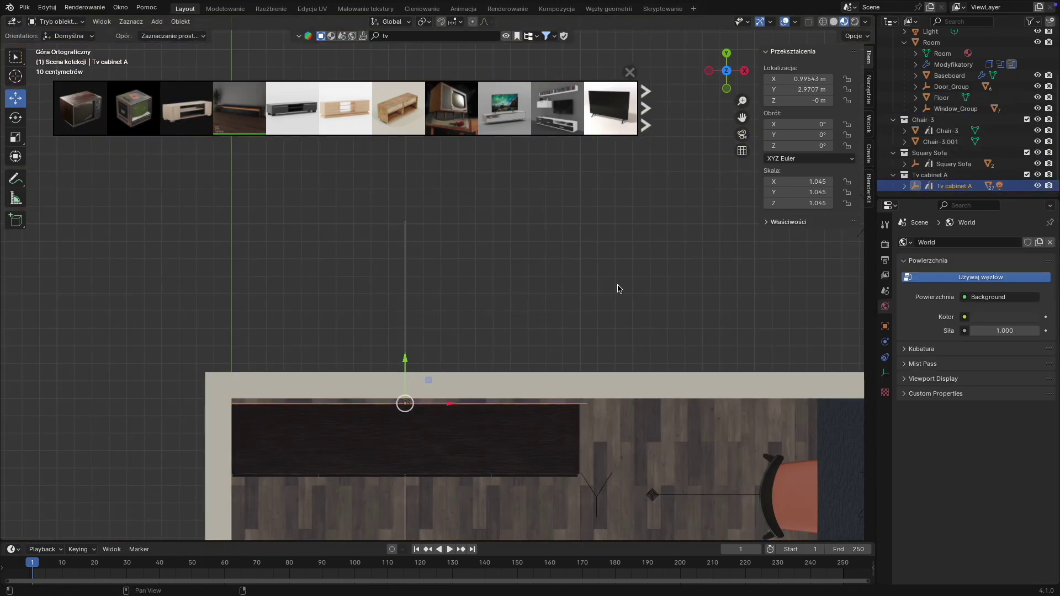
drag(447, 409, 450, 407)
middle_drag(475, 436, 398, 369)
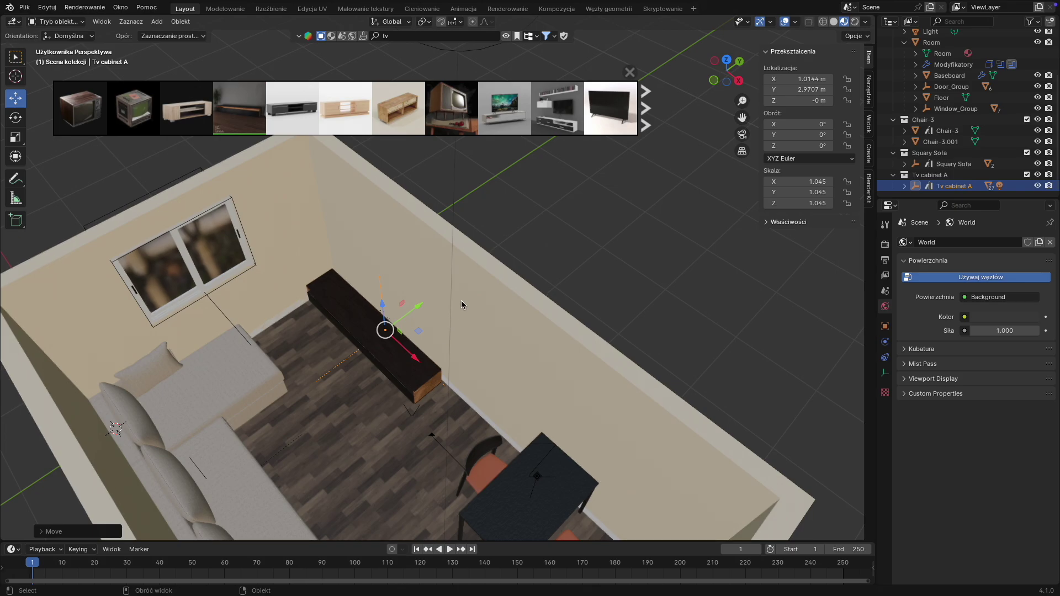
drag(415, 360, 447, 397)
click(612, 246)
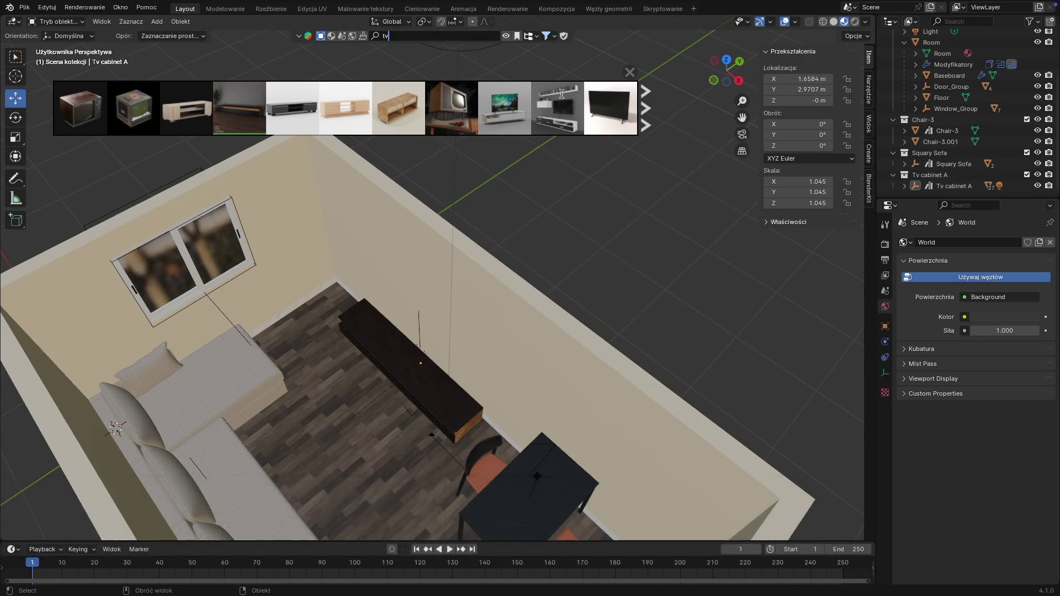
- Place the 43 inch TV model on top of the TV cabinet and set its Z rotation to 0°
drag(602, 109, 437, 380)
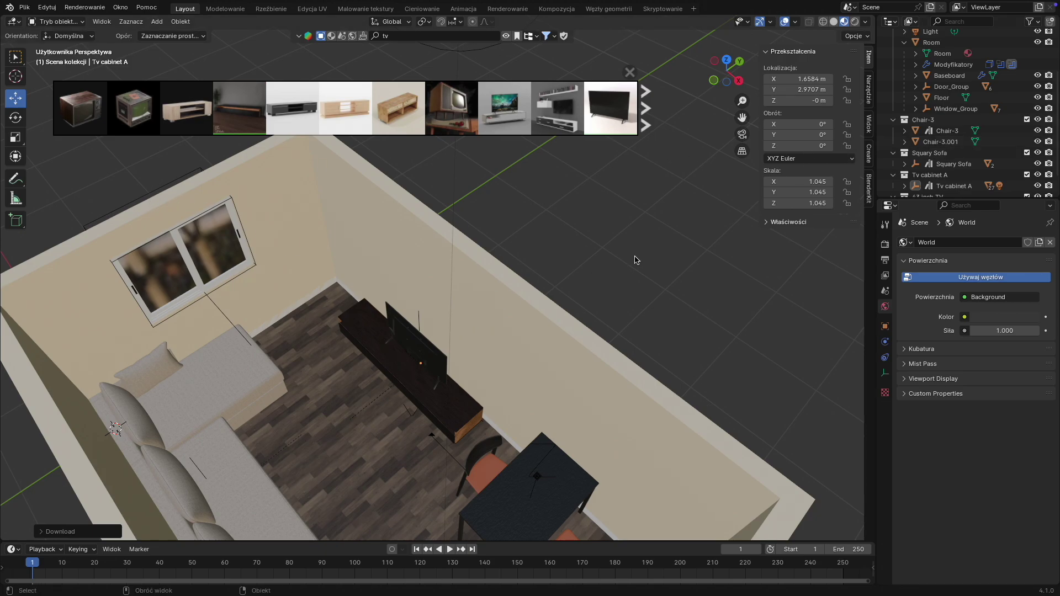
scroll(972, 166, down, 2)
click(939, 186)
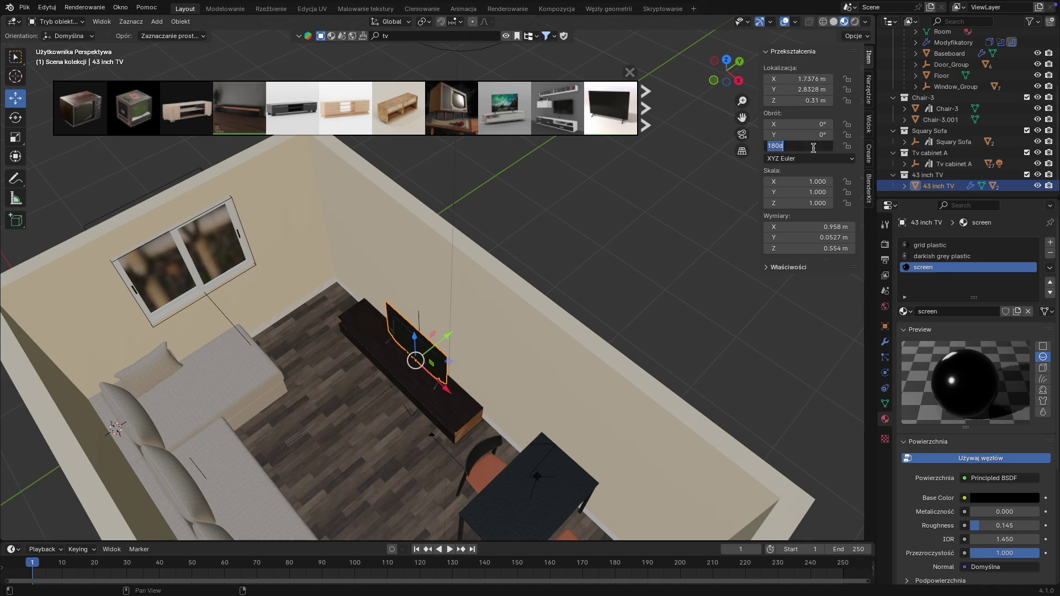
text(0)
key(Return)
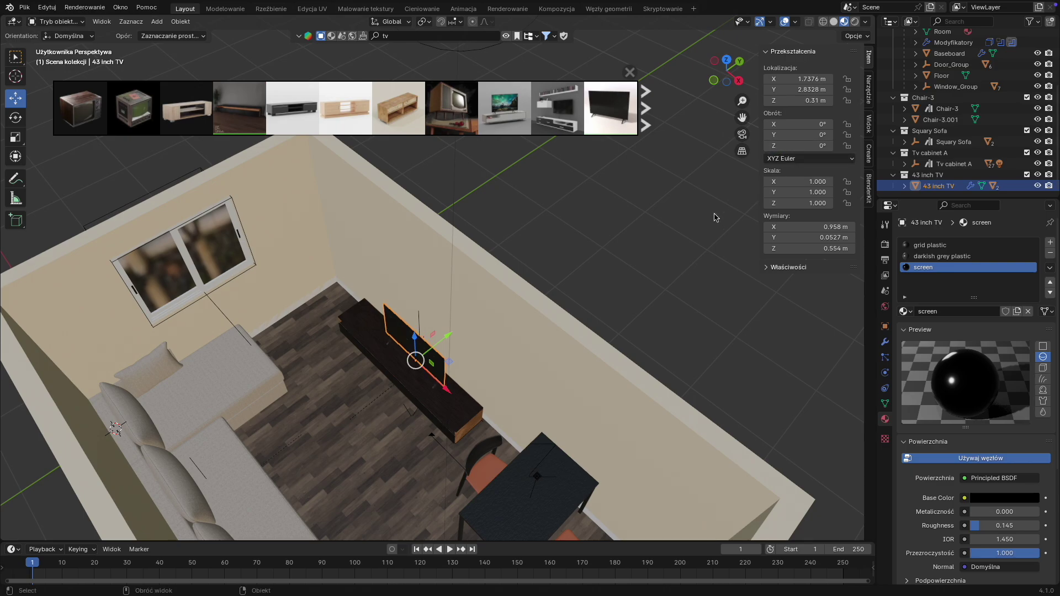
click(620, 263)
- Search the BlenderKit models for "lamp" and place the Floor Lamp in the corner between the window and the TV cabinet
middle_drag(537, 276, 549, 243)
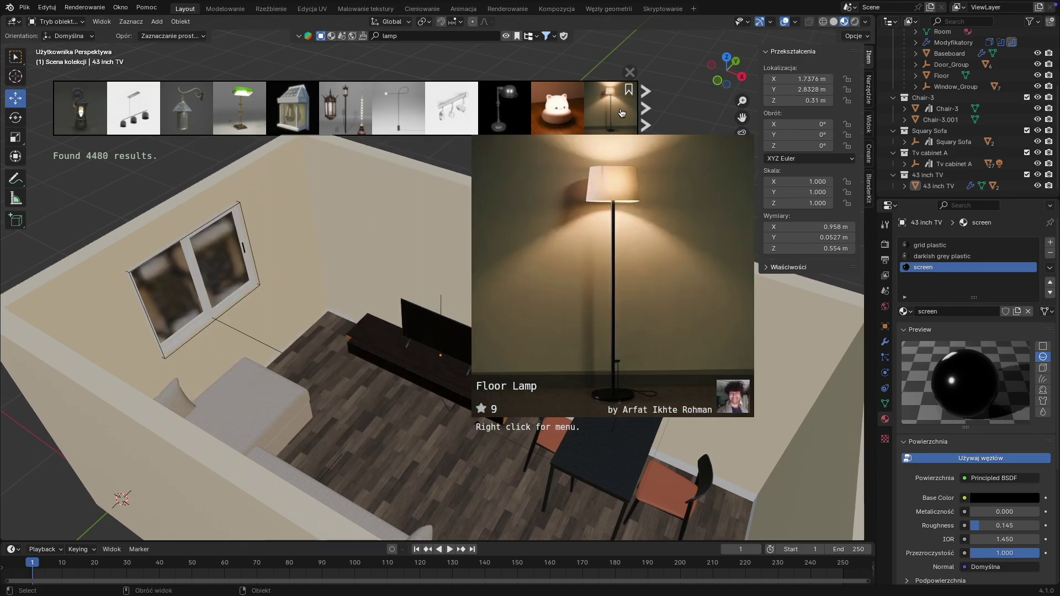
drag(622, 113, 330, 354)
right_click(324, 351)
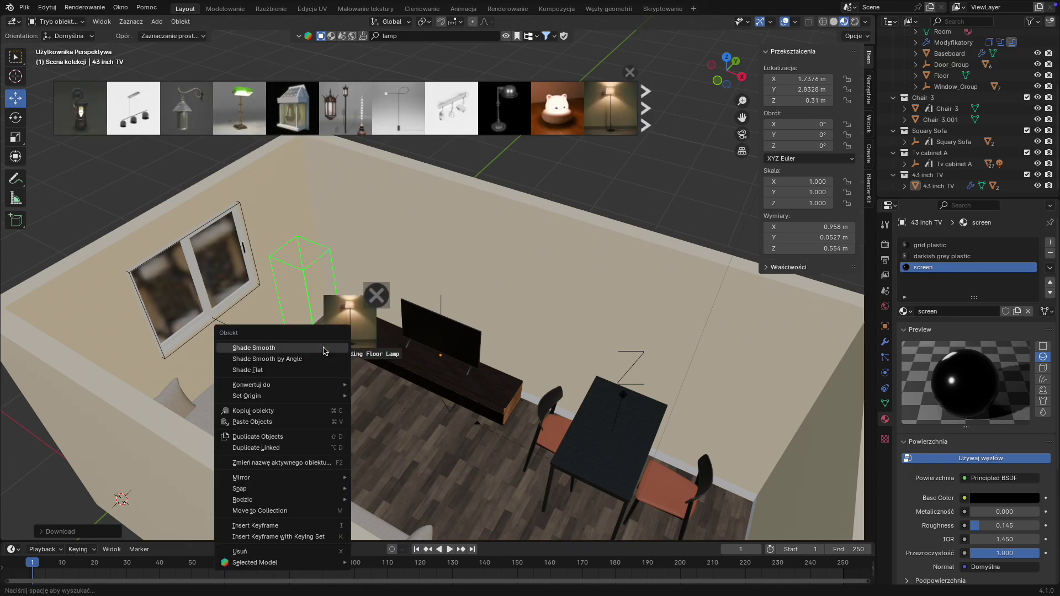
click(521, 251)
middle_drag(481, 273, 333, 266)
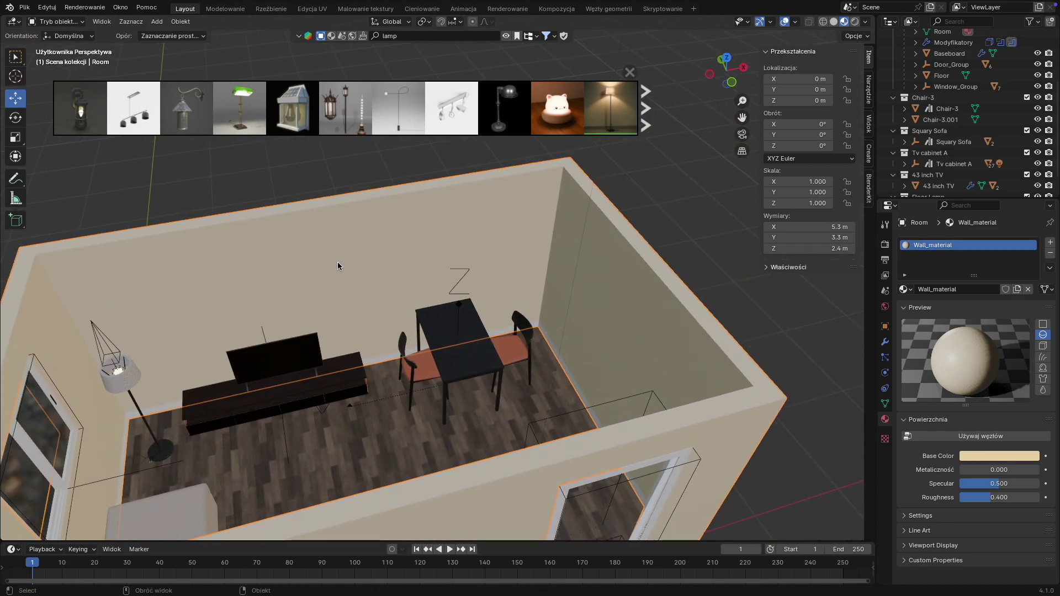
- Search the BlenderKit models for "wardrobe" and place the Wardrobe with rounded side shelves and grey doors on the floor near the table
middle_drag(402, 228, 421, 218)
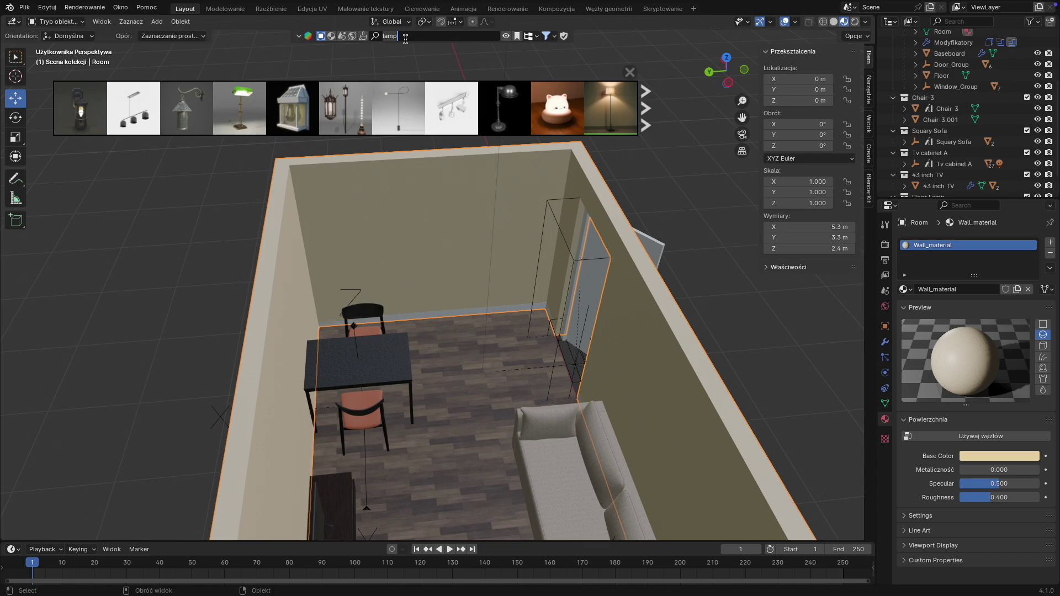
click(406, 37)
text(wardrobe)
key(Return)
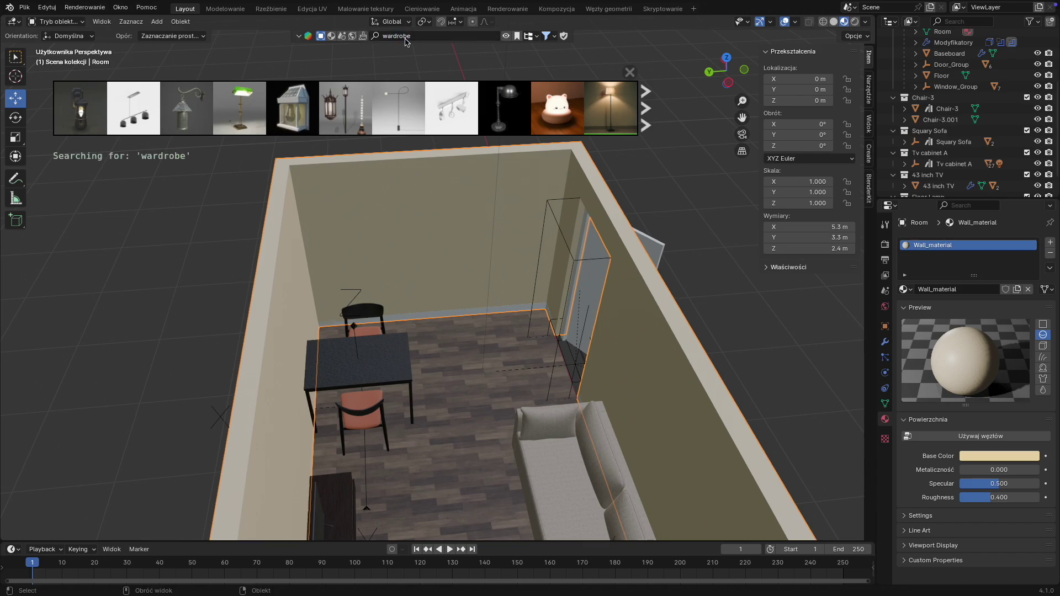
mouse_move(254, 108)
mouse_move(289, 114)
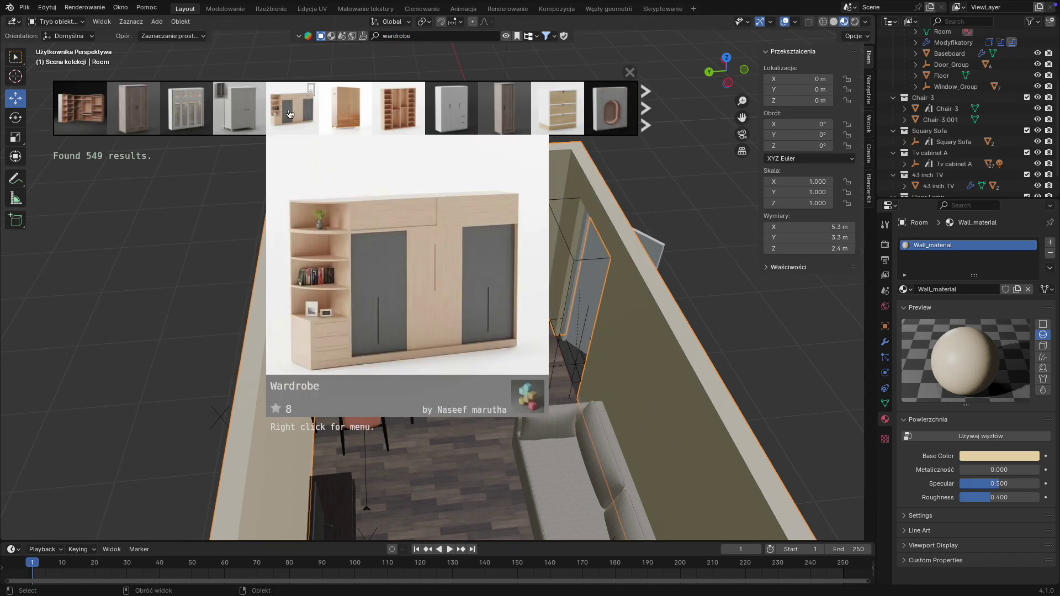
drag(289, 114, 481, 411)
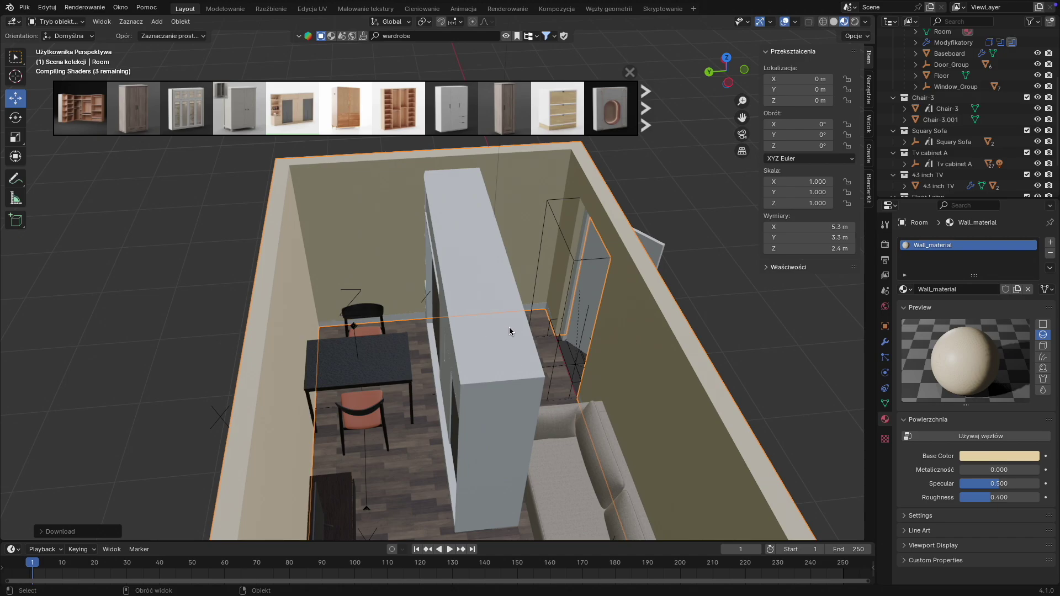
- Select the whole Wardrobe and set its Z rotation to -90° so its doors face into the room
click(475, 349)
scroll(946, 165, down, 2)
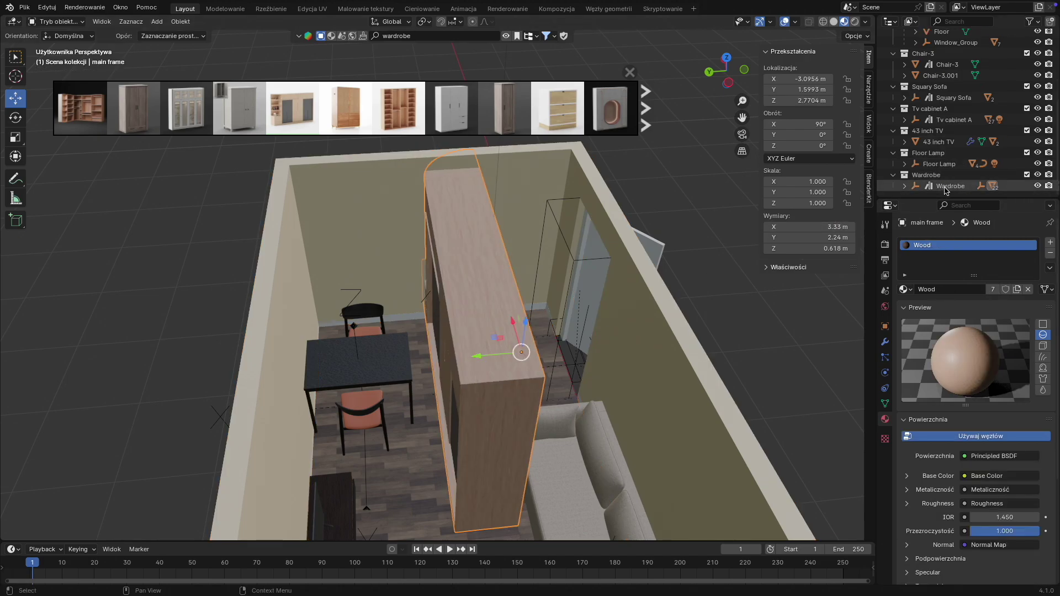
click(947, 186)
click(15, 118)
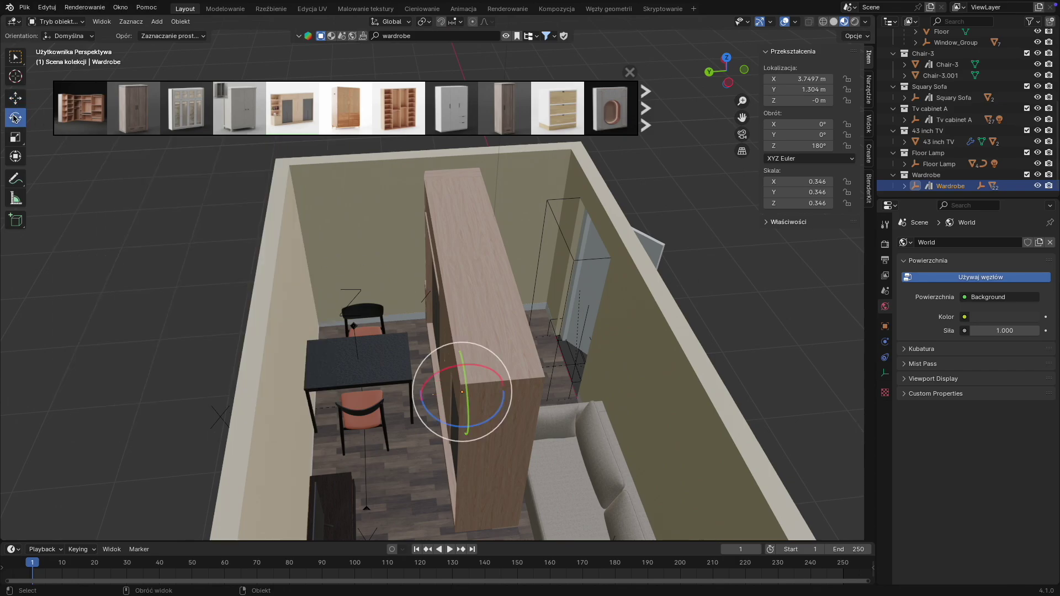
click(818, 146)
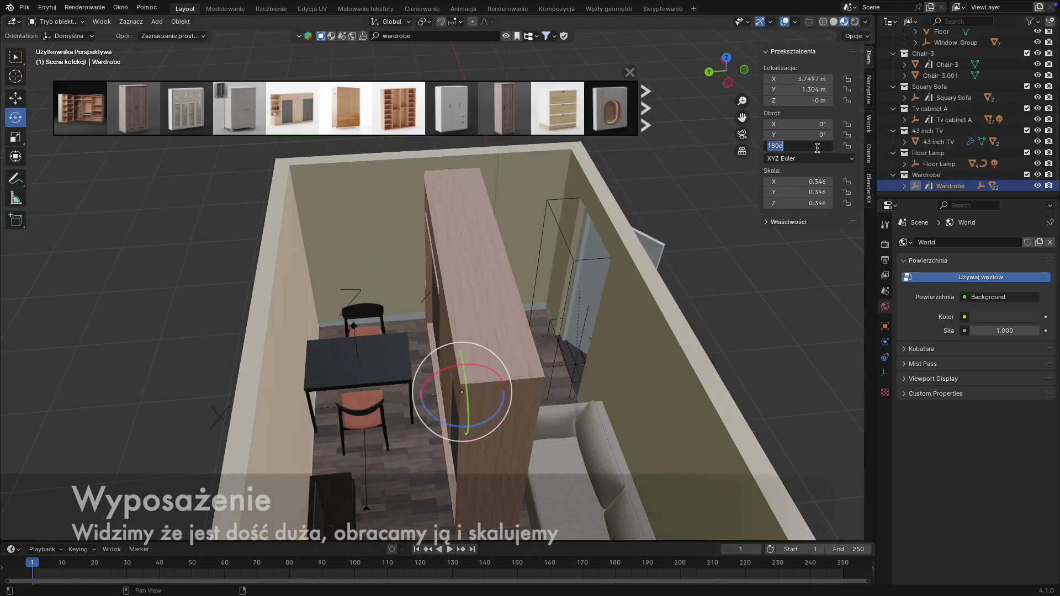
text(90)
key(Return)
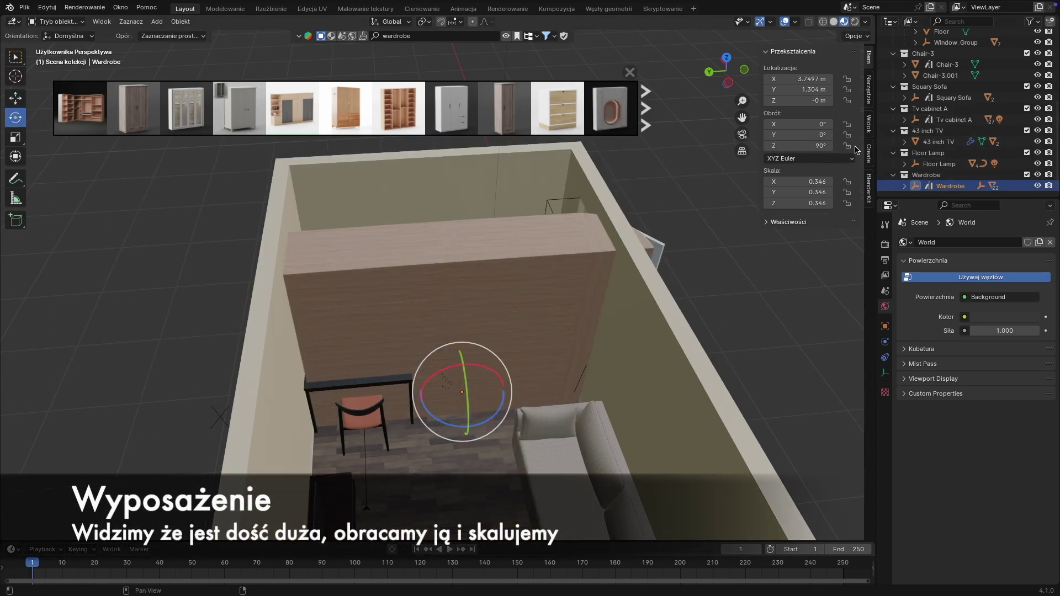
click(801, 144)
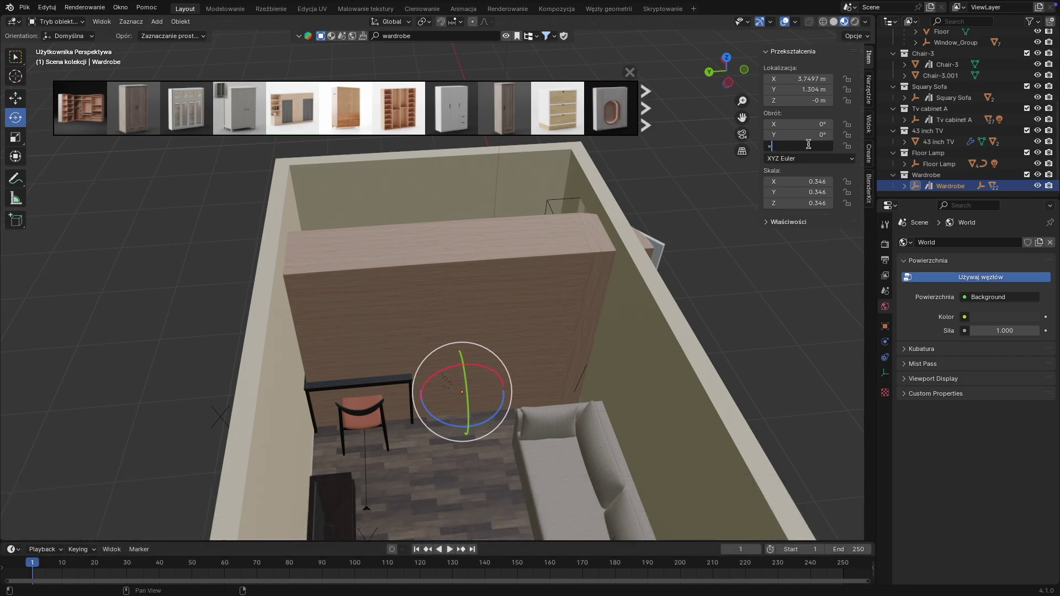
text(-90)
key(Return)
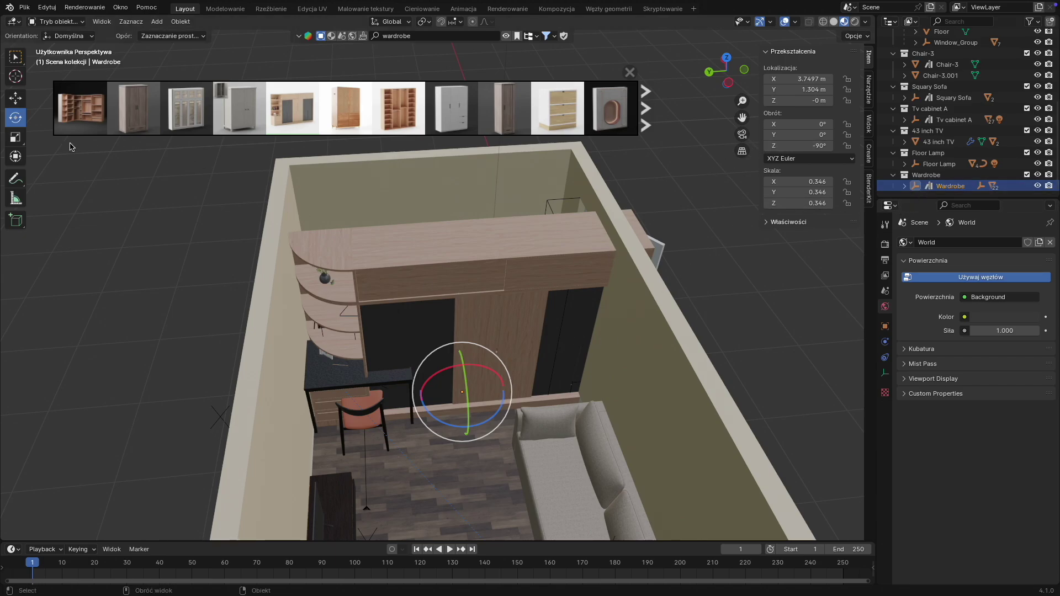
- Scale the wardrobe along X to about 0.273 and move it along Y to about 1.52 m
click(20, 142)
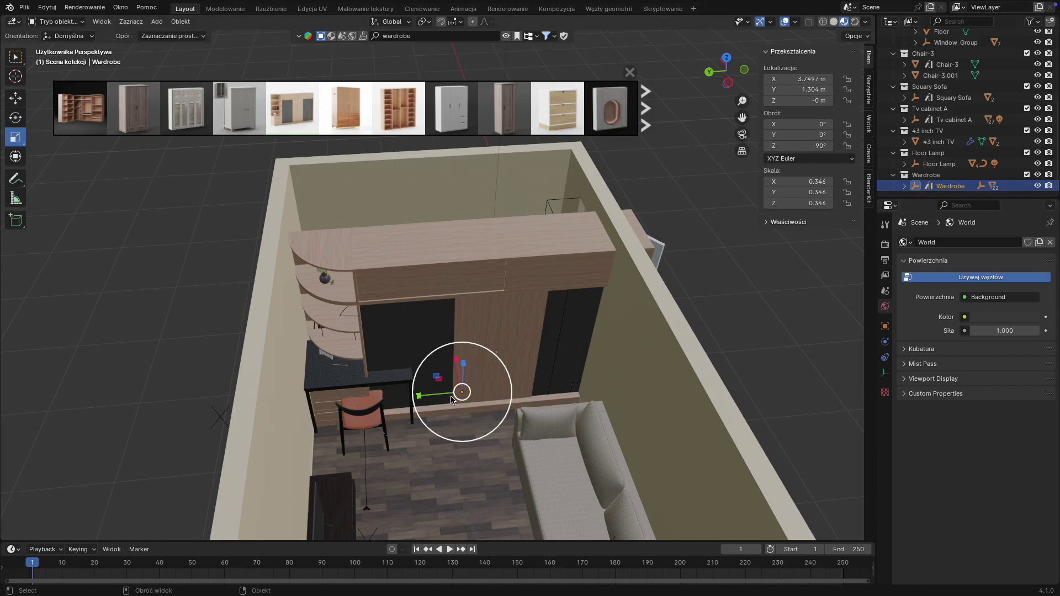
drag(444, 398, 428, 396)
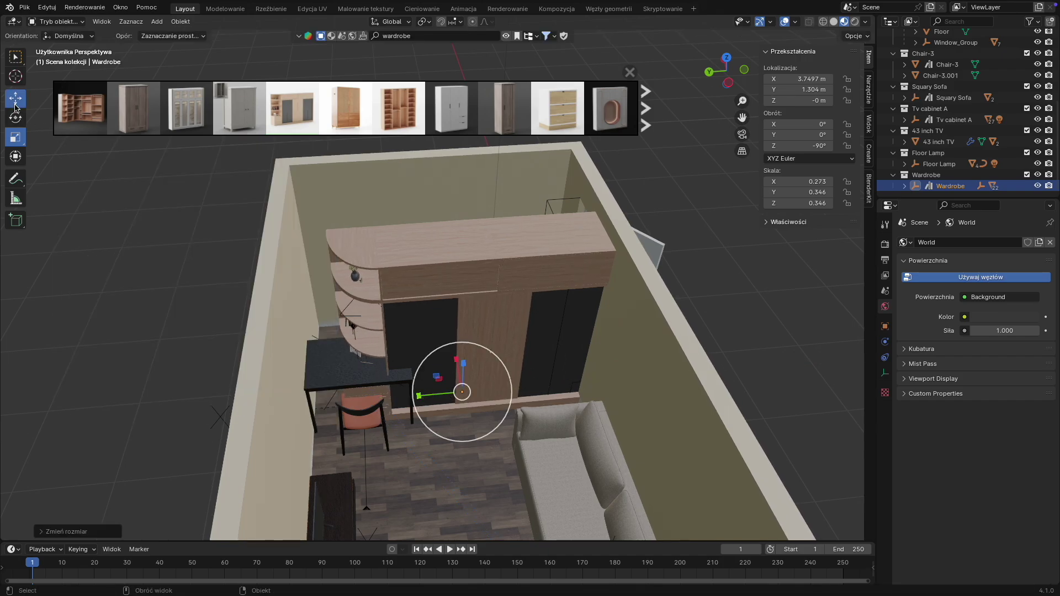
click(15, 103)
mouse_move(442, 398)
mouse_down()
mouse_move(402, 398)
mouse_move(421, 398)
mouse_up()
- Move the wardrobe along X to about 4.67 m, back against the short wall behind the table
middle_drag(442, 398, 590, 378)
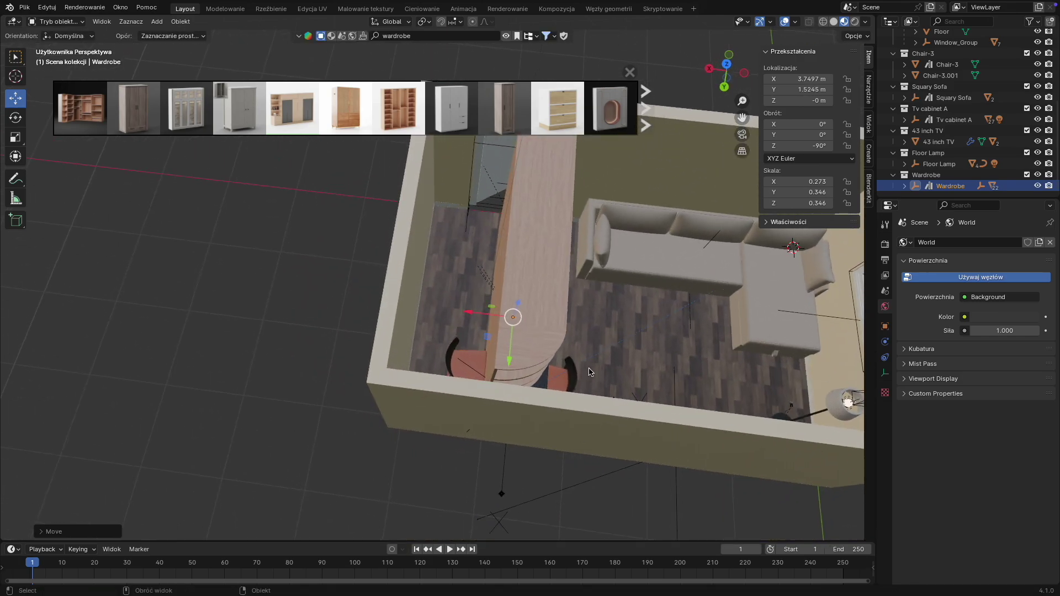
shift+middle_drag(610, 304, 535, 364)
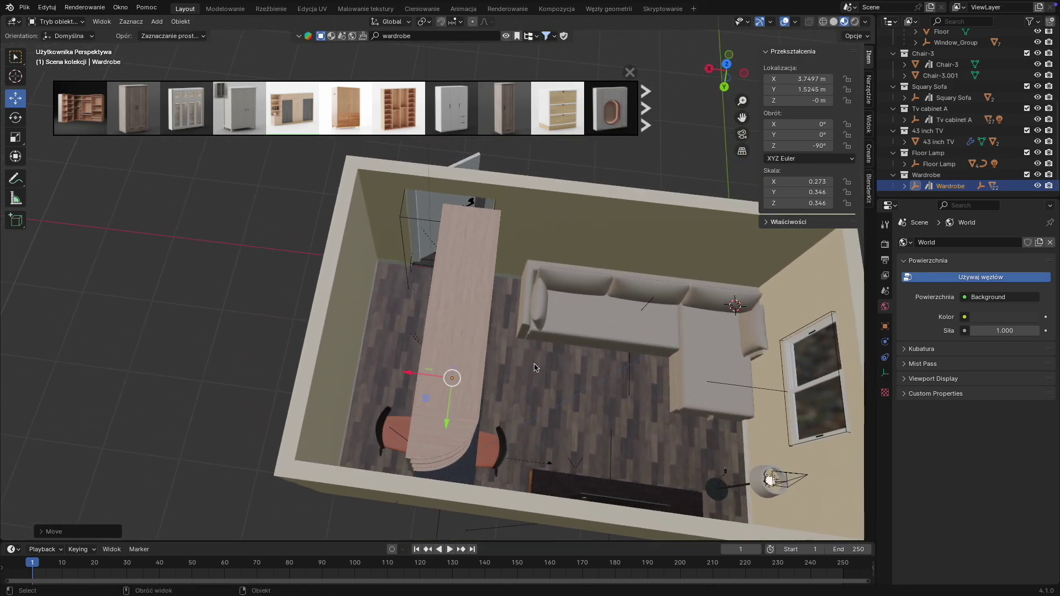
drag(421, 374, 354, 365)
middle_drag(356, 366, 417, 364)
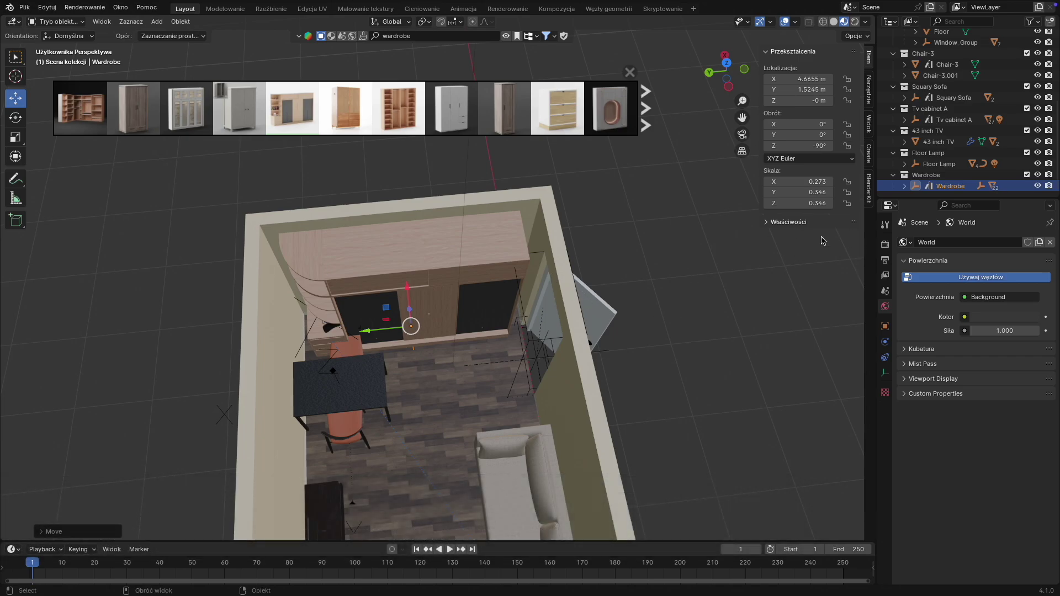
- Move the Door_Group slightly along X, away from the wardrobe and towards the sofa
scroll(933, 110, up, 5)
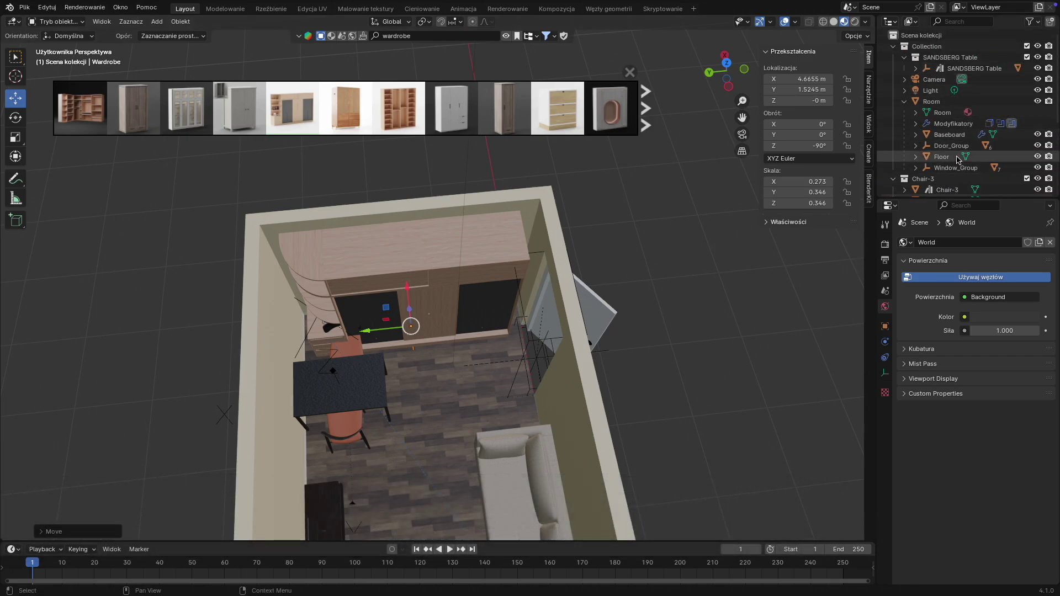
click(951, 146)
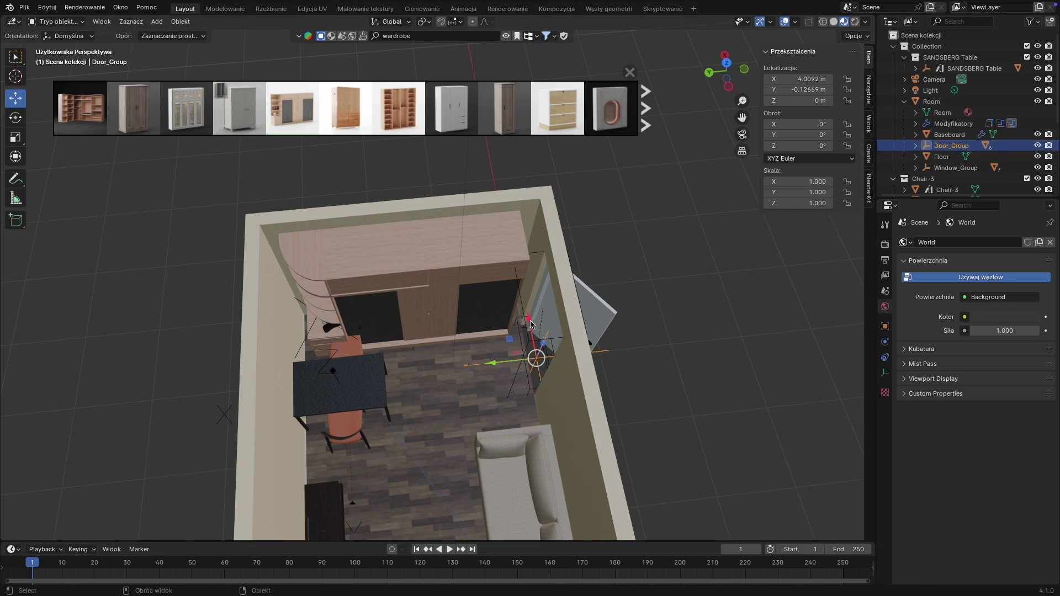
drag(531, 325, 533, 340)
click(355, 402)
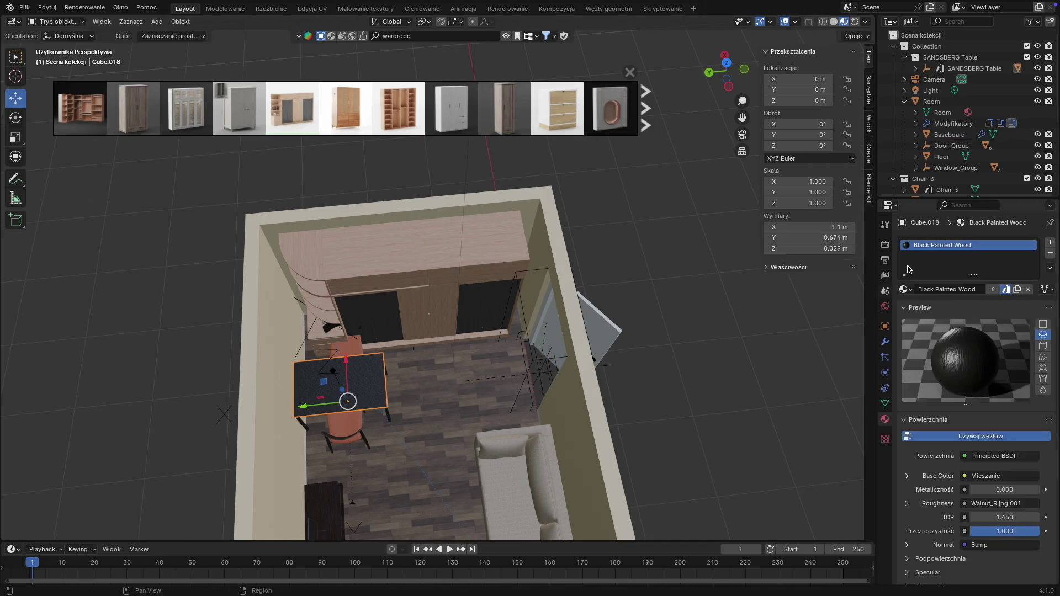
drag(347, 374, 352, 383)
key(ctrl+z)
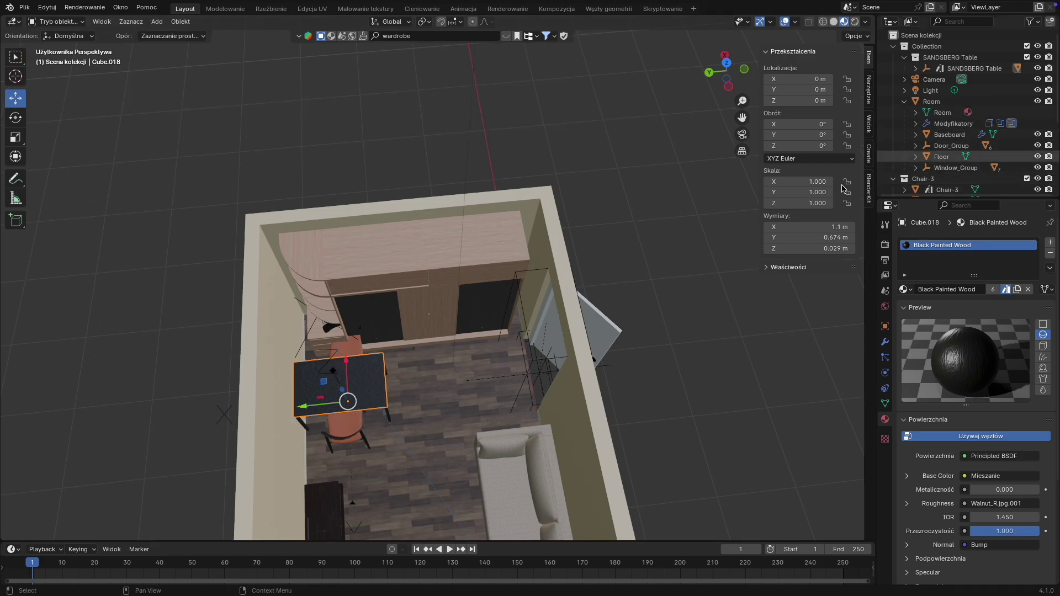
- Move the whole SANDSBERG Table to about X 3.42 m, Y 1.74 m, clear of the wardrobe and long wall
scroll(972, 159, down, 5)
scroll(973, 161, down, 1)
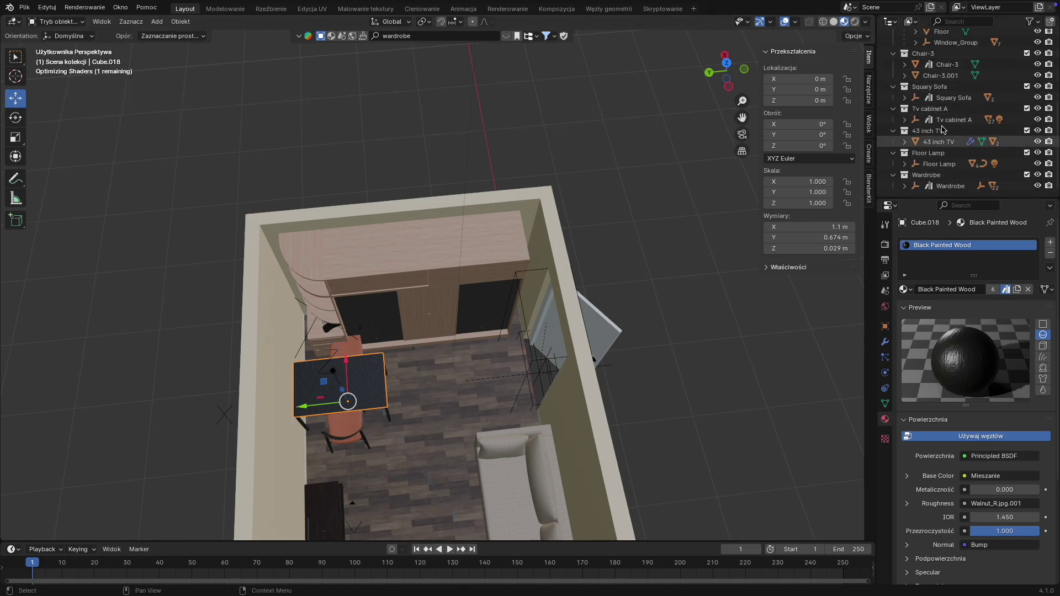
scroll(939, 157, up, 6)
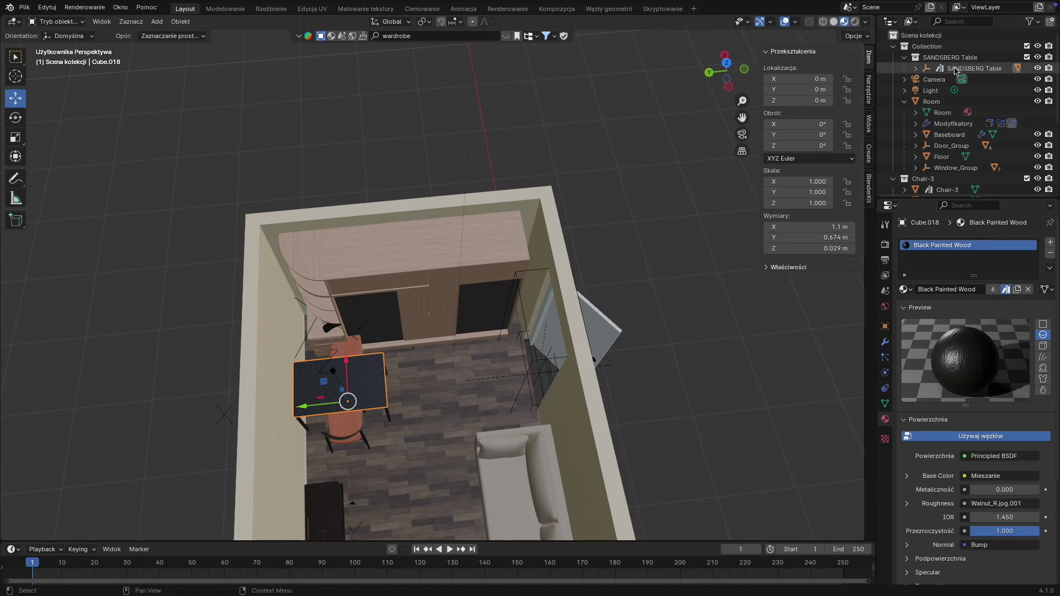
click(955, 68)
drag(348, 373, 389, 424)
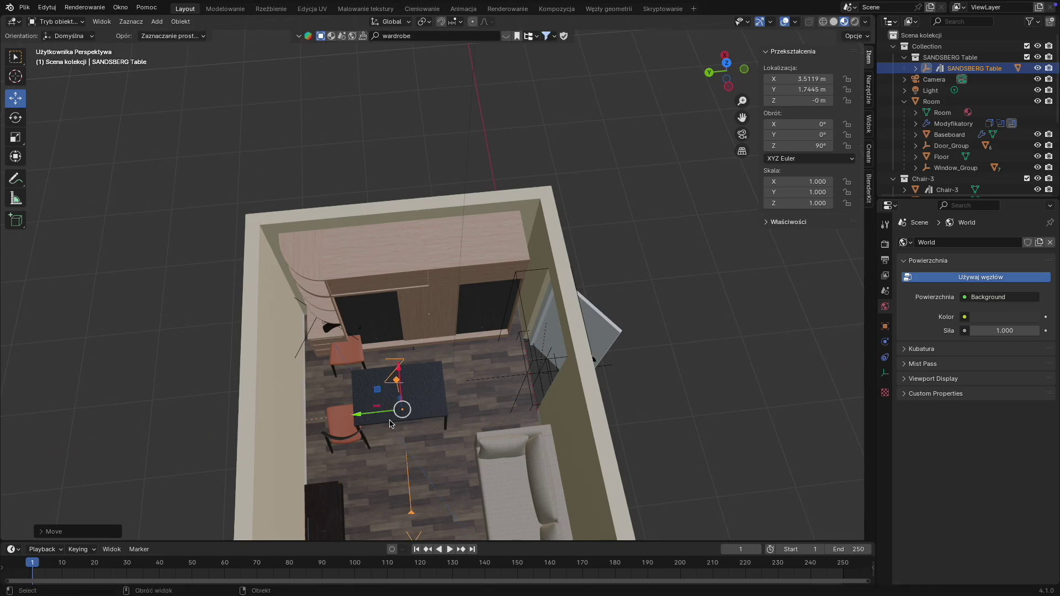
drag(403, 369, 401, 377)
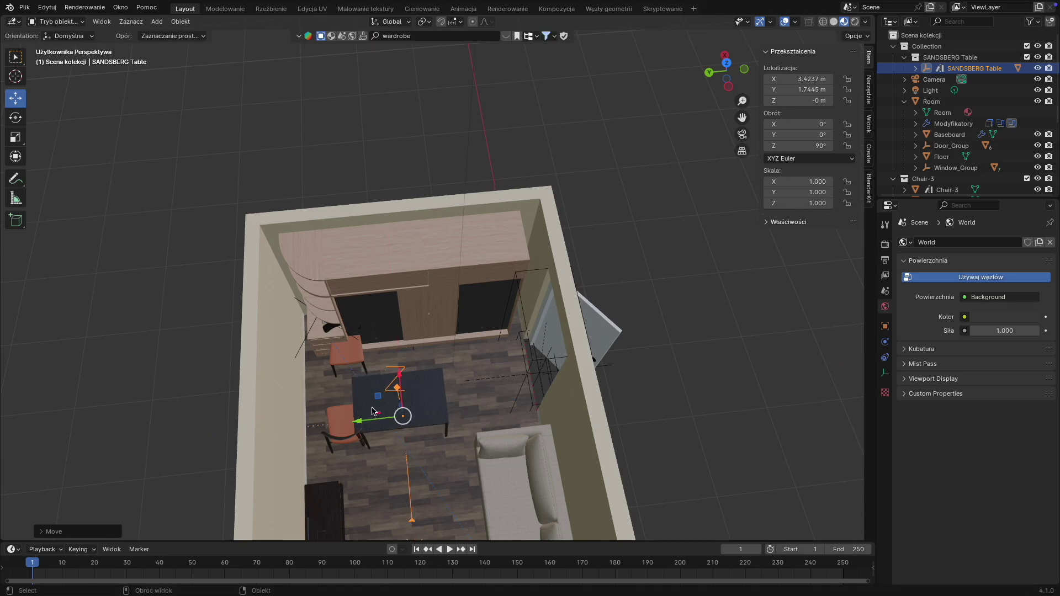
- Move Chair-3.001 to about X 3.12 m, Y 1.82 m, at the table side facing away from the wardrobe
scroll(944, 172, down, 6)
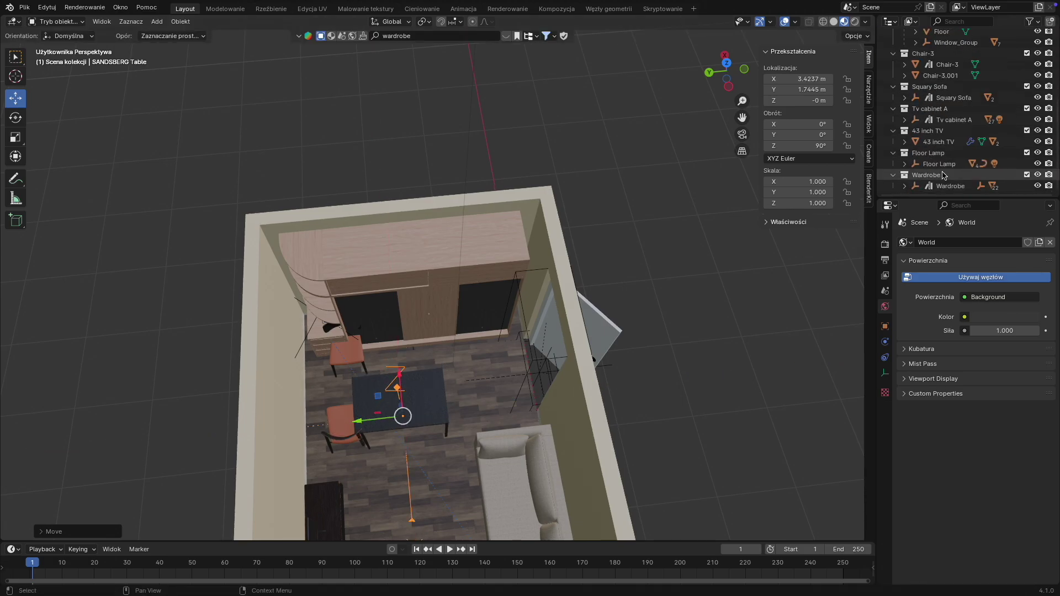
click(945, 76)
drag(350, 393, 354, 417)
drag(319, 450, 370, 441)
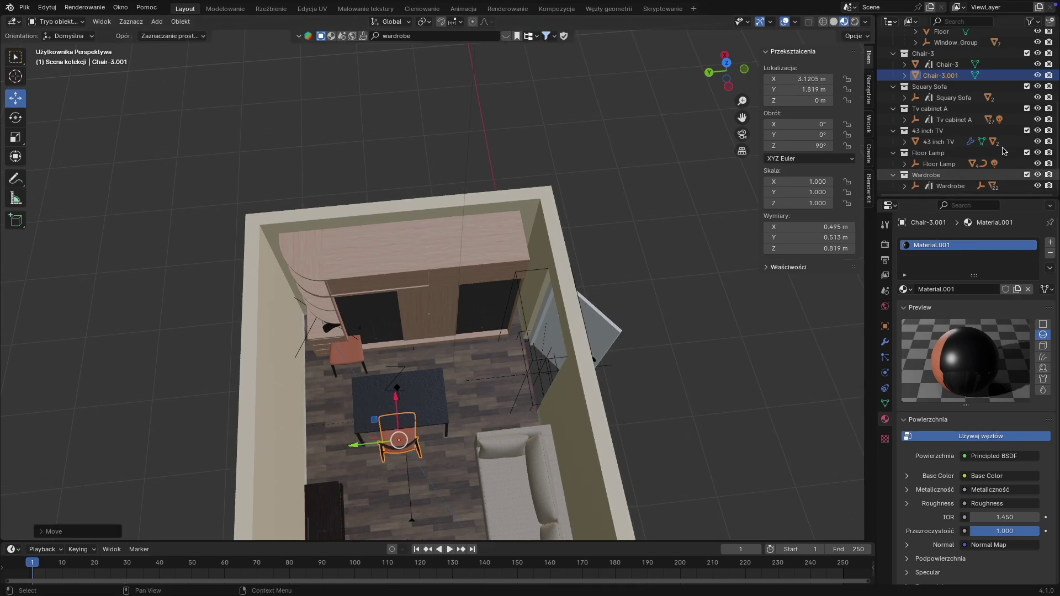
- Move Chair-3 to about X 3.85 m, Y 1.77 m, between the table and the wardrobe
click(947, 65)
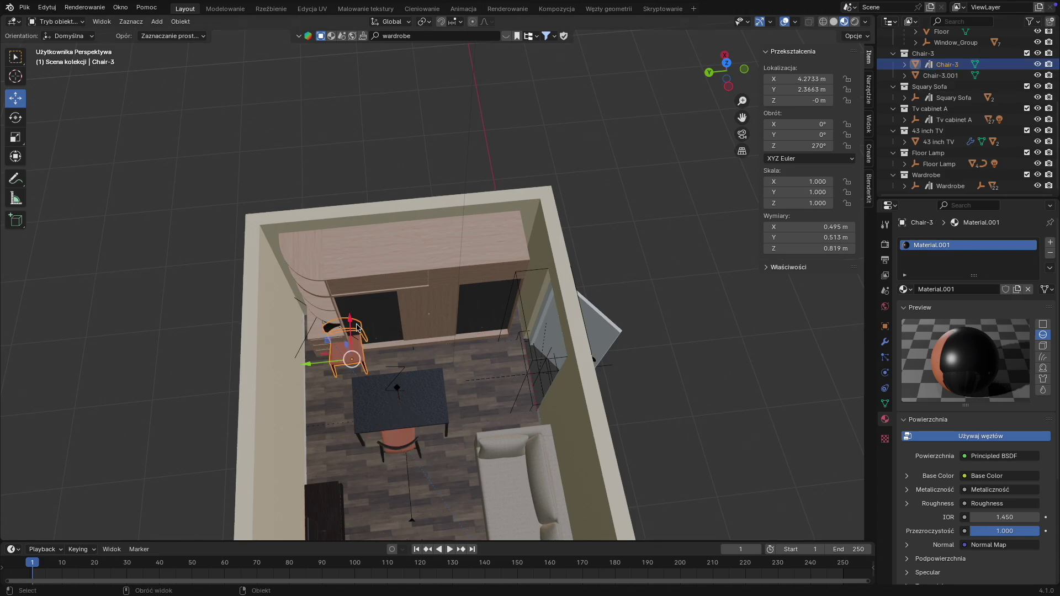
drag(358, 327, 356, 354)
drag(313, 390, 367, 390)
- Search the BlenderKit models for "paint" and place the three-panel tree Painting on the long wall between TV and wardrobe
middle_drag(368, 390, 490, 320)
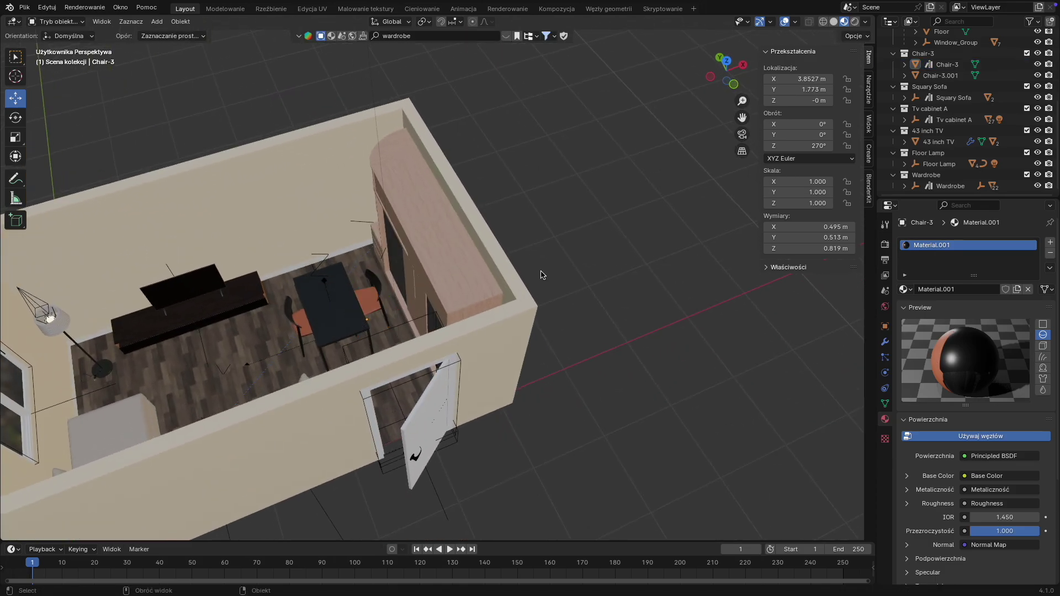
mouse_move(332, 309)
middle_down()
mouse_move(386, 300)
mouse_move(345, 301)
middle_up()
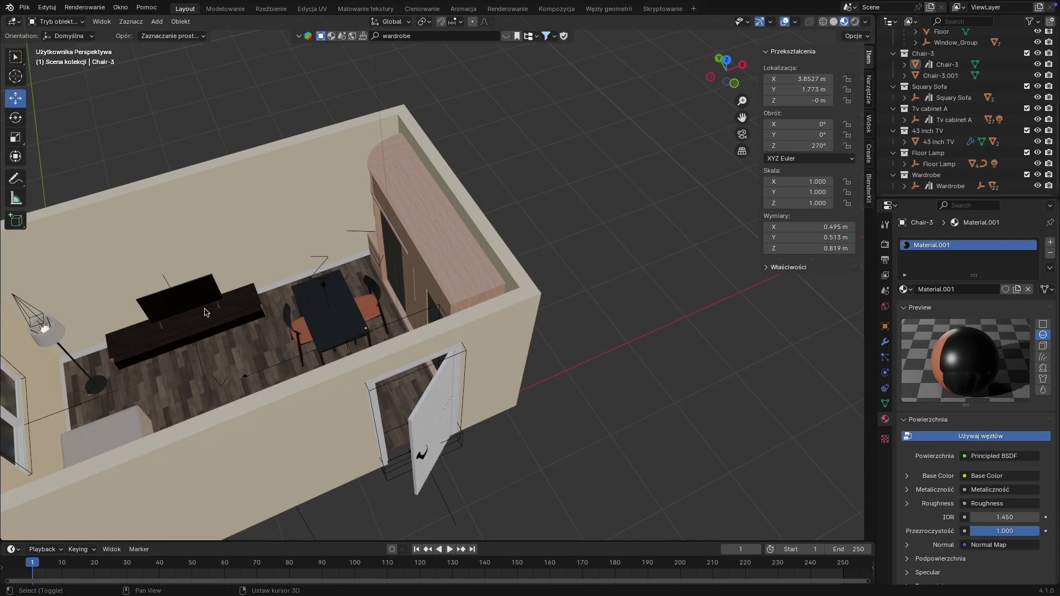
shift+middle_drag(206, 310, 295, 299)
scroll(253, 297, up, 2)
middle_drag(256, 290, 383, 271)
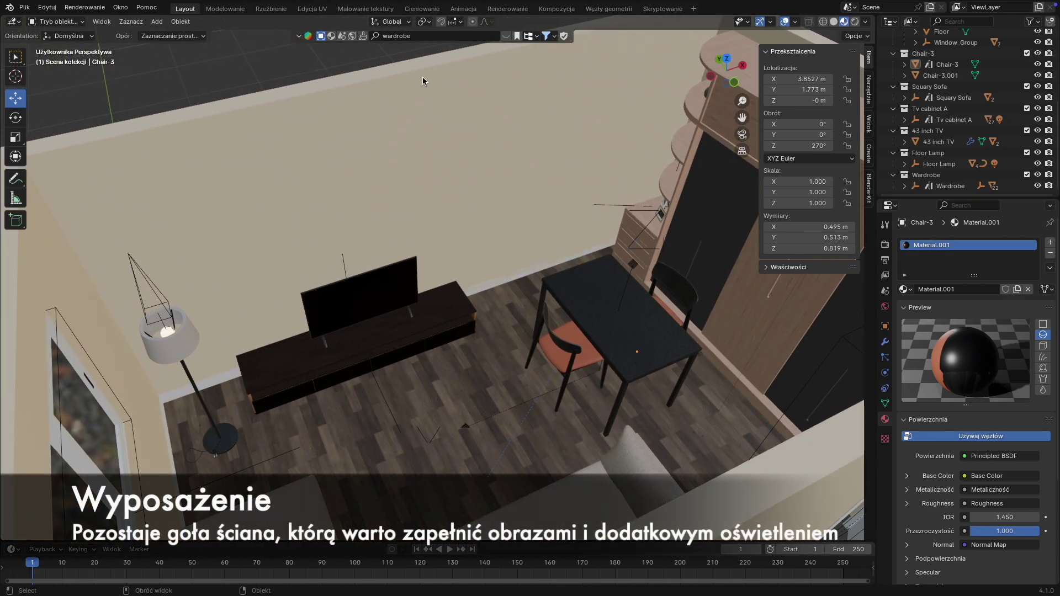
click(414, 35)
text(paint)
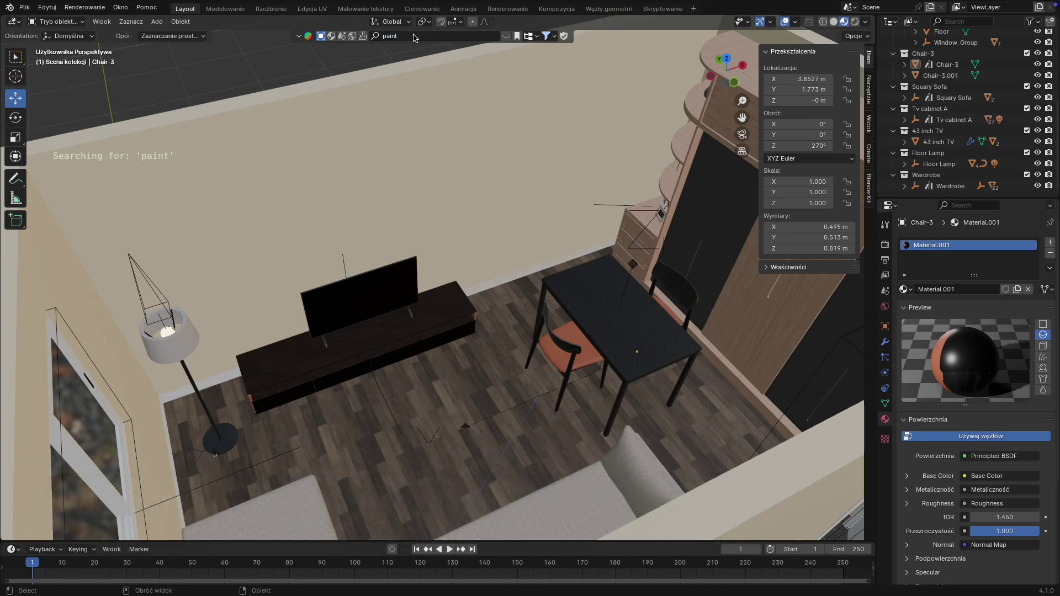
mouse_move(235, 114)
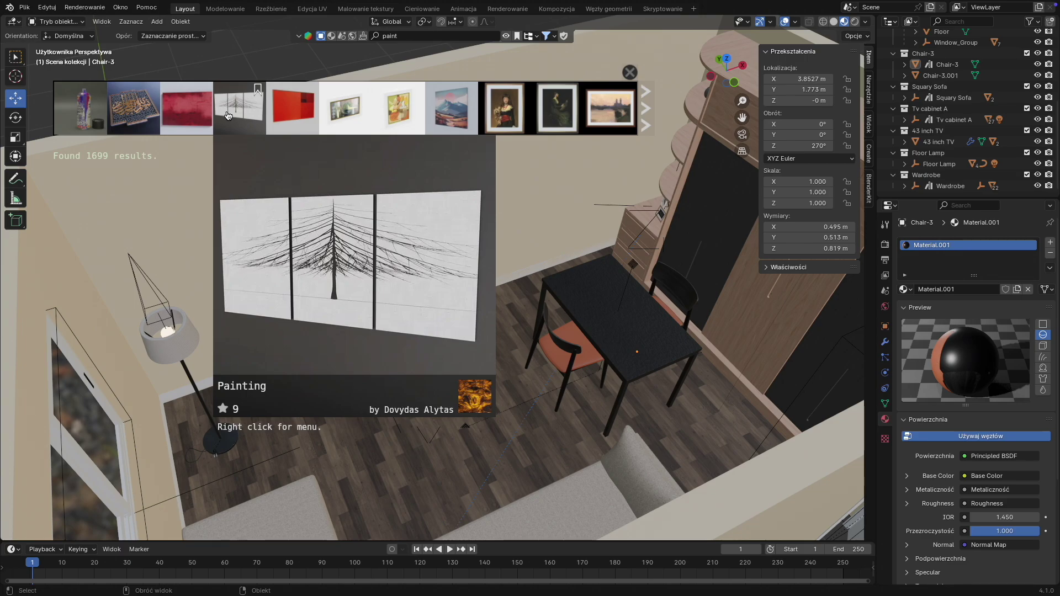
mouse_move(257, 90)
mouse_down()
mouse_move(485, 218)
mouse_move(553, 157)
mouse_up()
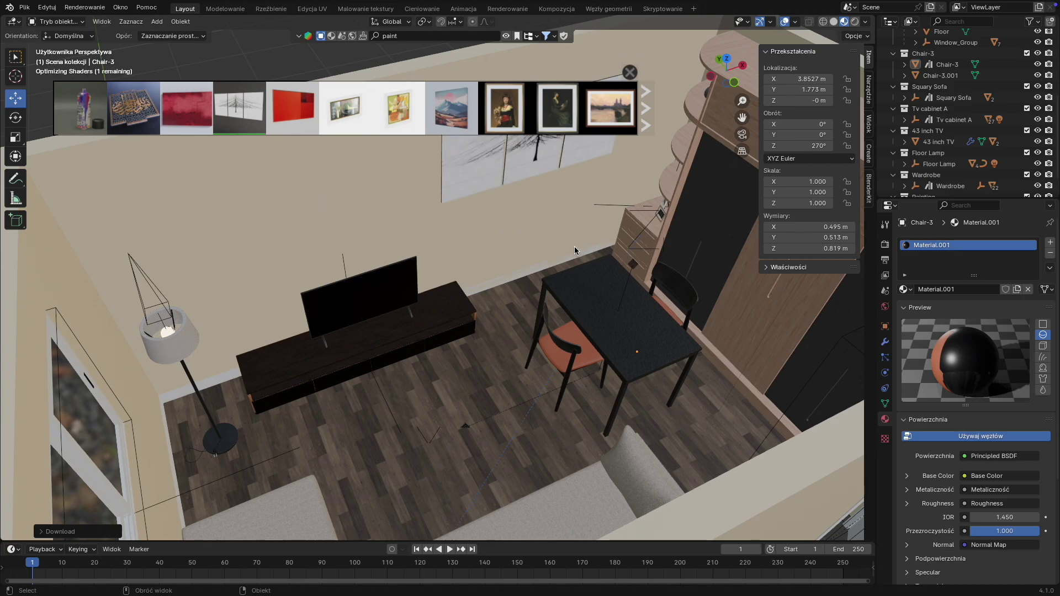
- Search the BlenderKit models for "lamp" and place the square wooden Wall Lamp on the long wall above the TV
mouse_move(312, 121)
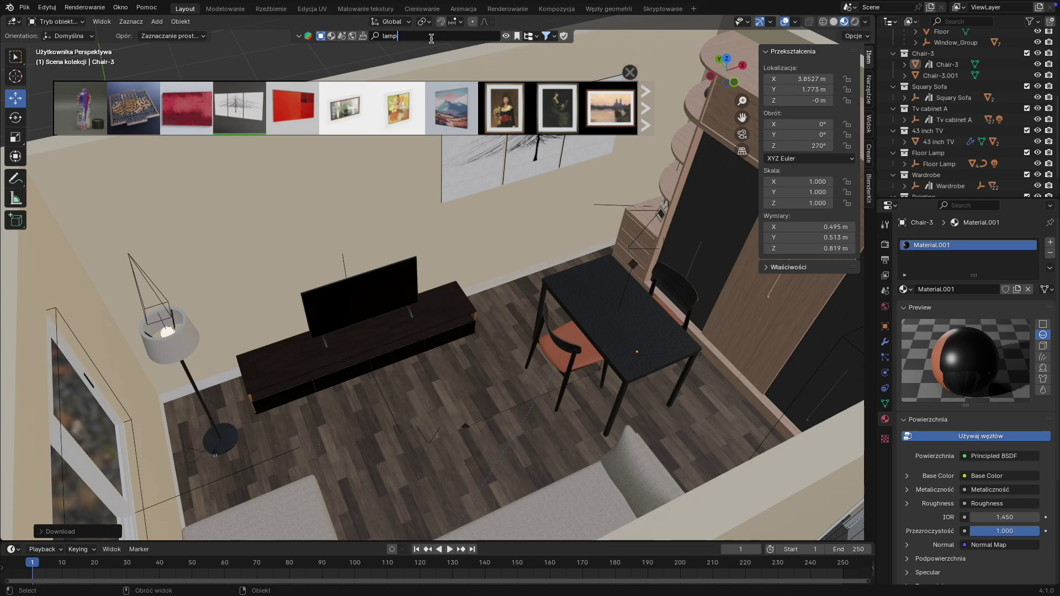
mouse_move(445, 113)
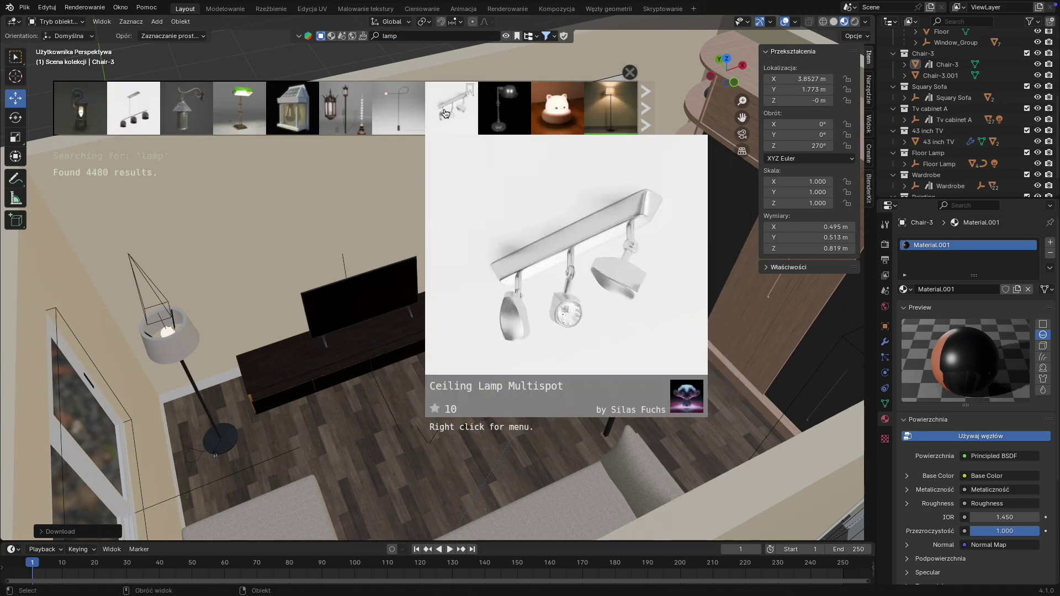
click(646, 115)
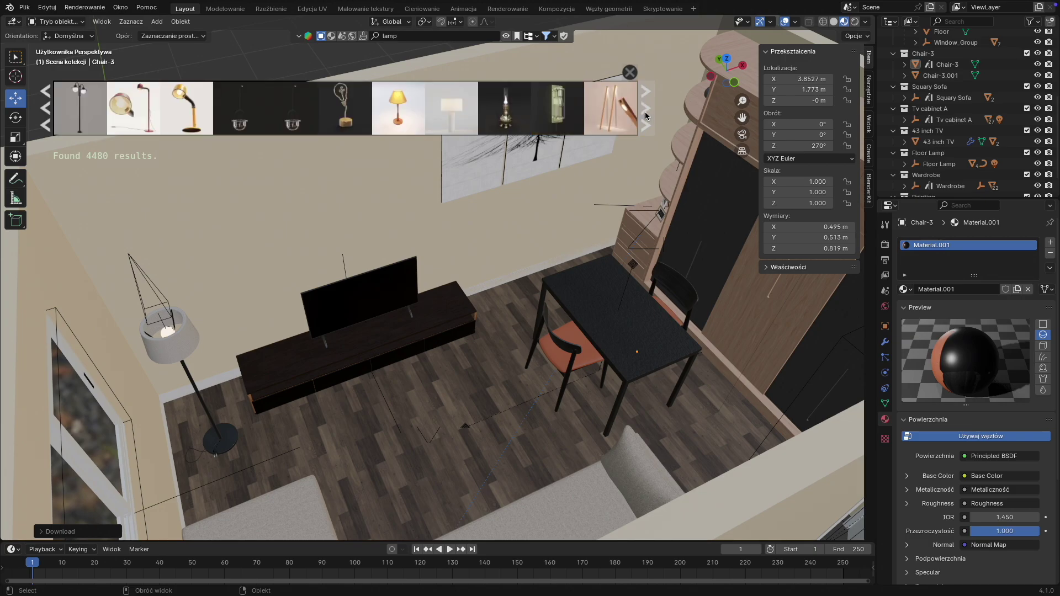
click(646, 114)
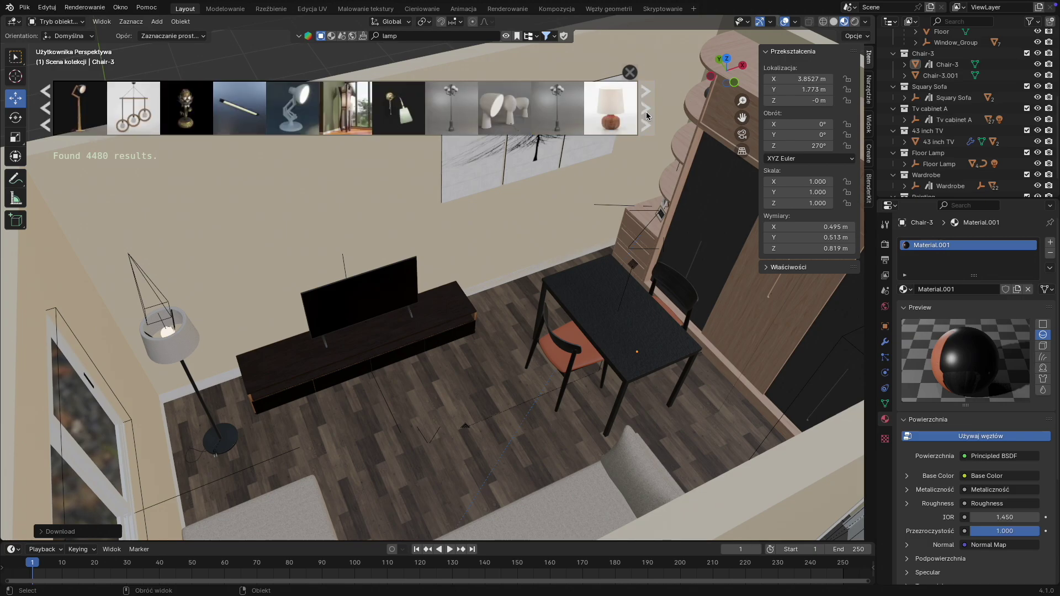
click(646, 114)
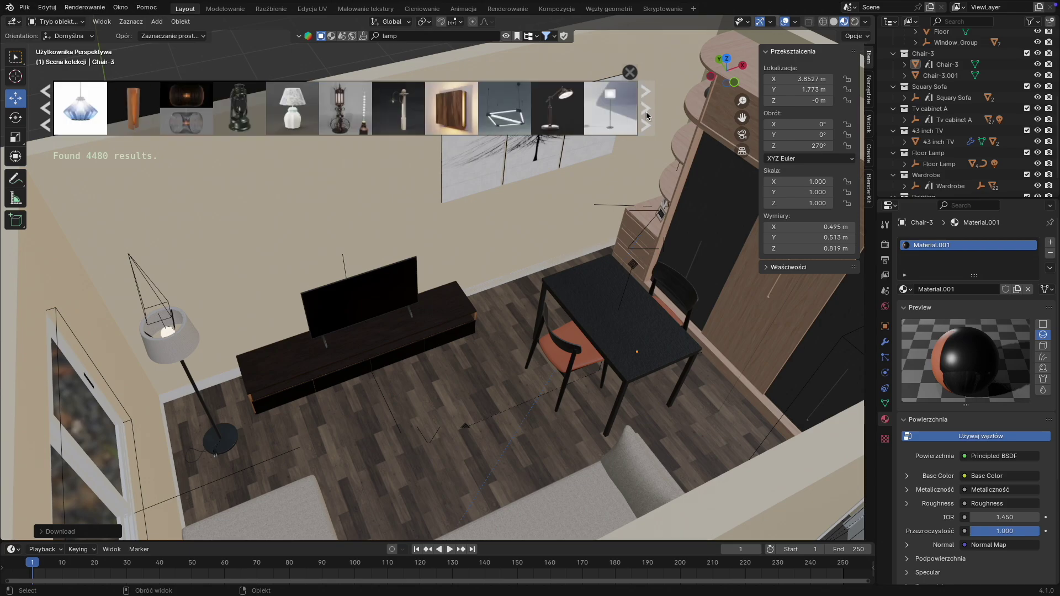
mouse_move(448, 116)
mouse_move(448, 116)
mouse_down()
mouse_move(471, 135)
mouse_move(234, 232)
mouse_move(414, 182)
mouse_move(397, 187)
mouse_up()
- Place a second wooden Wall Lamp on the long wall between the painting and the wardrobe
mouse_move(452, 109)
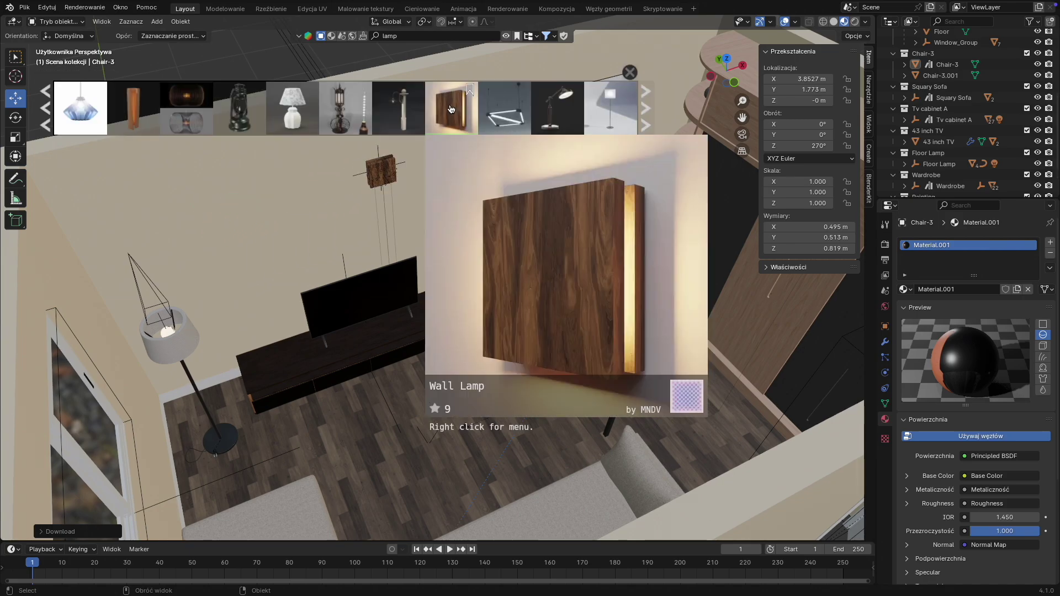
drag(452, 109, 699, 141)
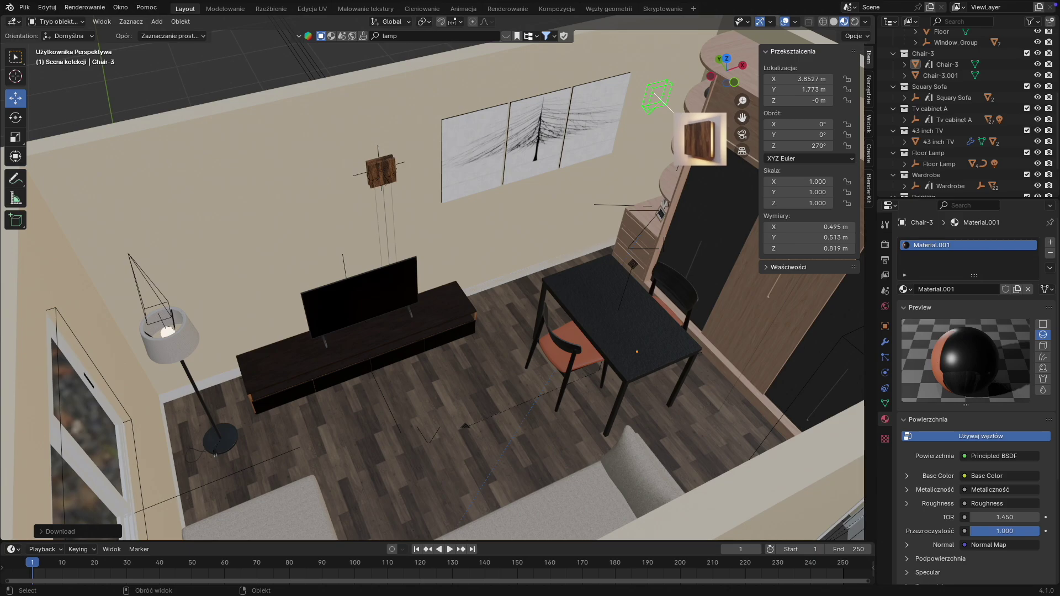
drag(655, 94, 656, 94)
- Place a third wooden Wall Lamp above the TV cabinet's end nearest the floor lamp, level with the first one
middle_drag(678, 143, 695, 174)
middle_drag(512, 181, 532, 179)
shift+middle_drag(466, 181, 600, 237)
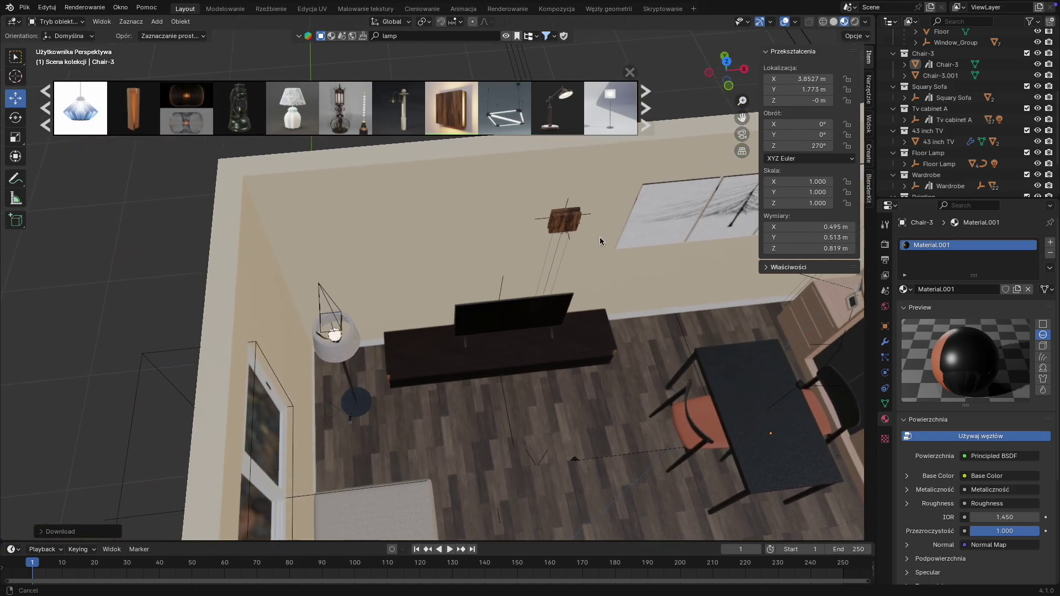
scroll(488, 204, up, 4)
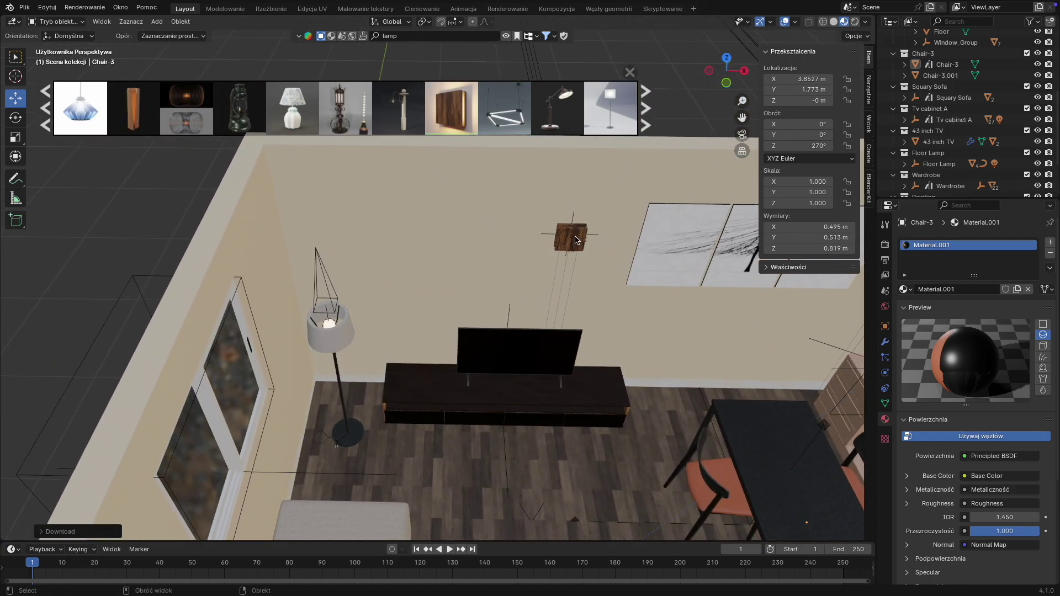
drag(452, 108, 434, 247)
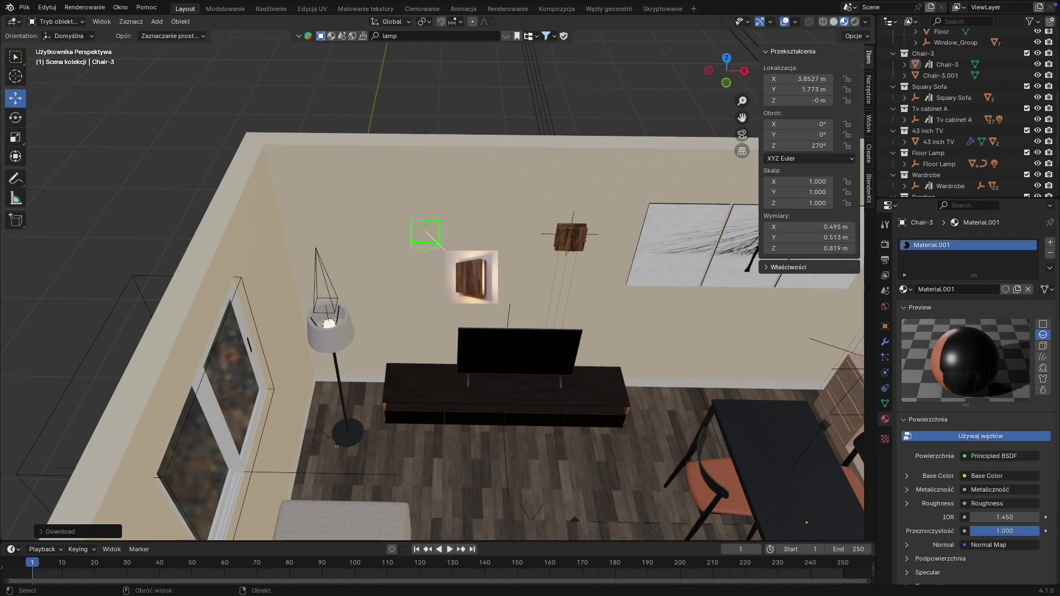
drag(442, 248, 442, 248)
- Move the Wall Lamp nearest the TV side of the painting along X to about 2.13 m
scroll(943, 175, down, 3)
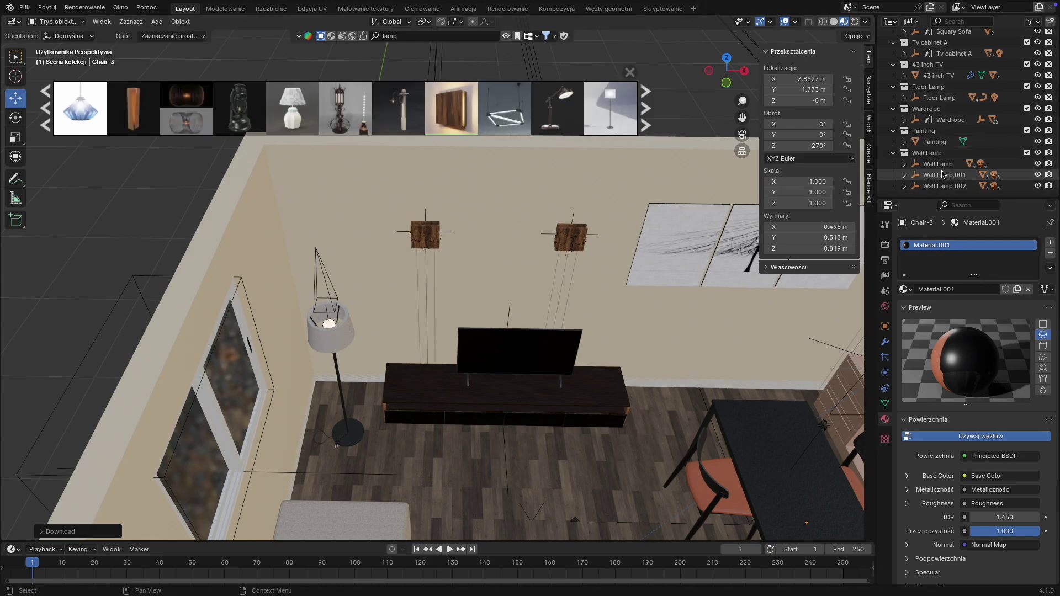
click(944, 175)
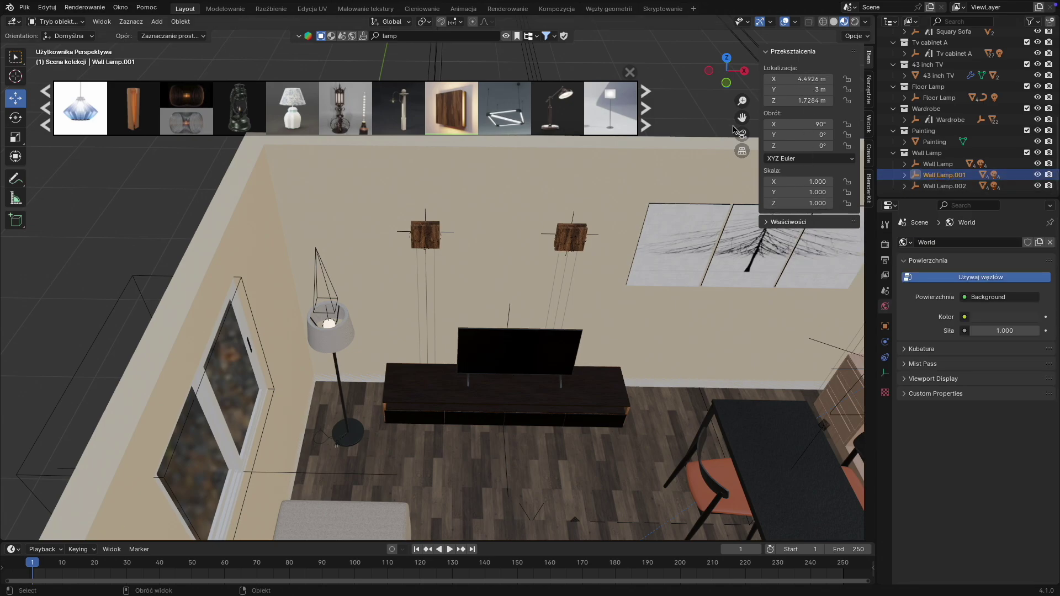
click(931, 187)
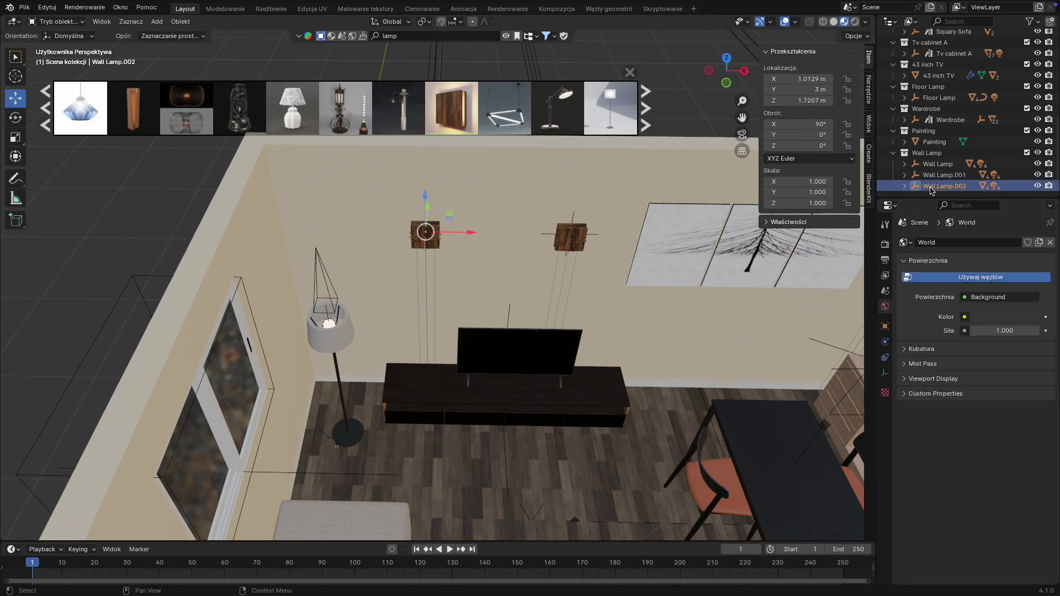
click(938, 164)
drag(610, 236, 606, 260)
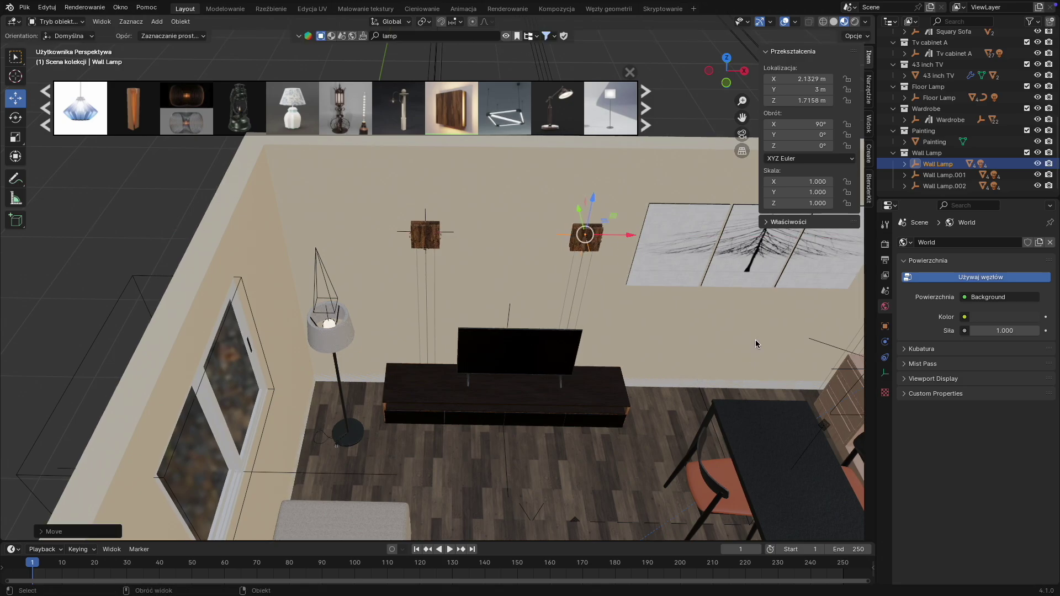
- Move the 43 inch TV along X to about 1.64 m, between the two wall lamps
scroll(941, 98, up, 2)
scroll(941, 98, up, 2)
click(943, 120)
drag(555, 379, 541, 385)
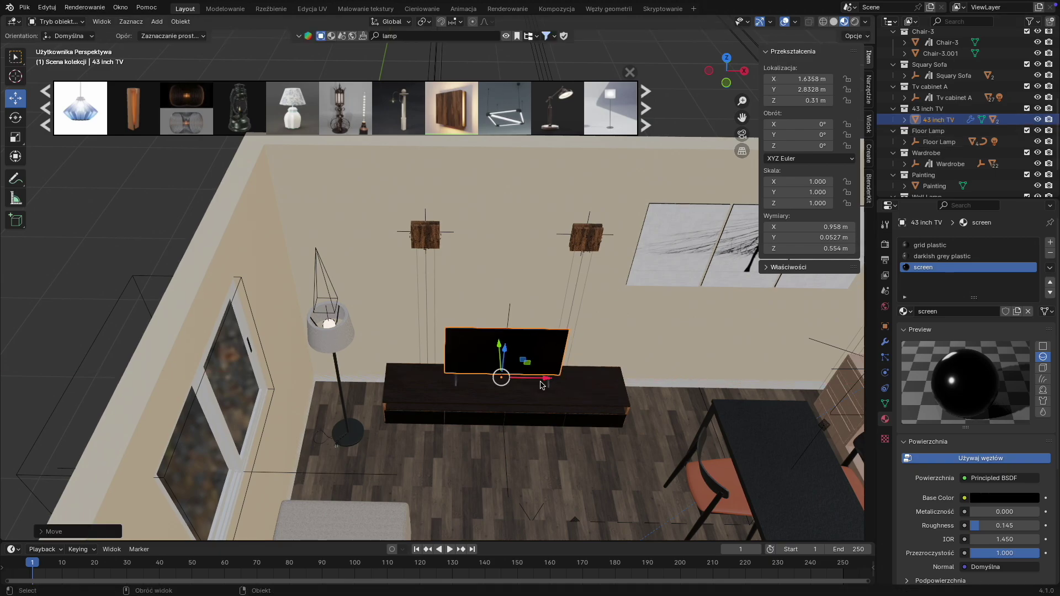
- Move Tv cabinet A along X to about 1.63 m, centred under the TV
click(954, 98)
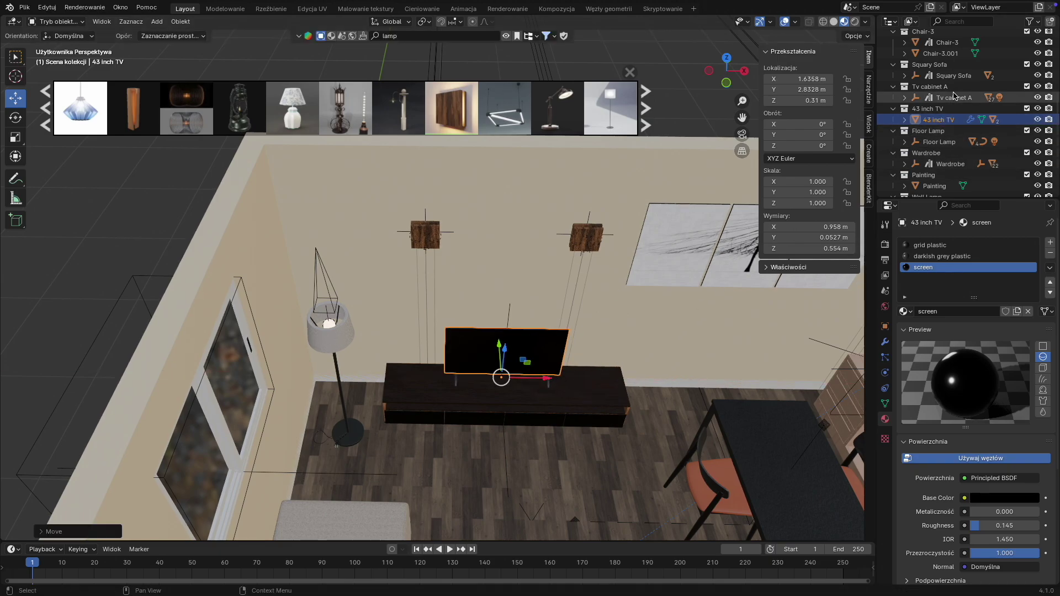
drag(541, 391, 528, 371)
click(109, 294)
- Close the asset search results and switch the viewport to rendered shading to show the furnished room with its lamps lit
middle_drag(555, 390, 426, 343)
scroll(466, 402, up, 2)
scroll(426, 343, down, 1)
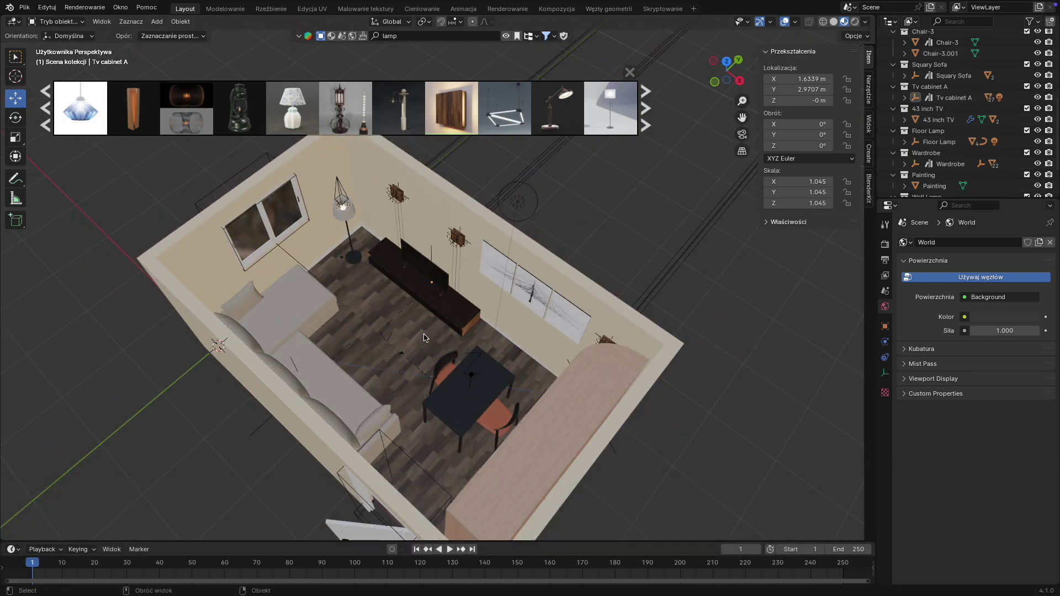
click(630, 73)
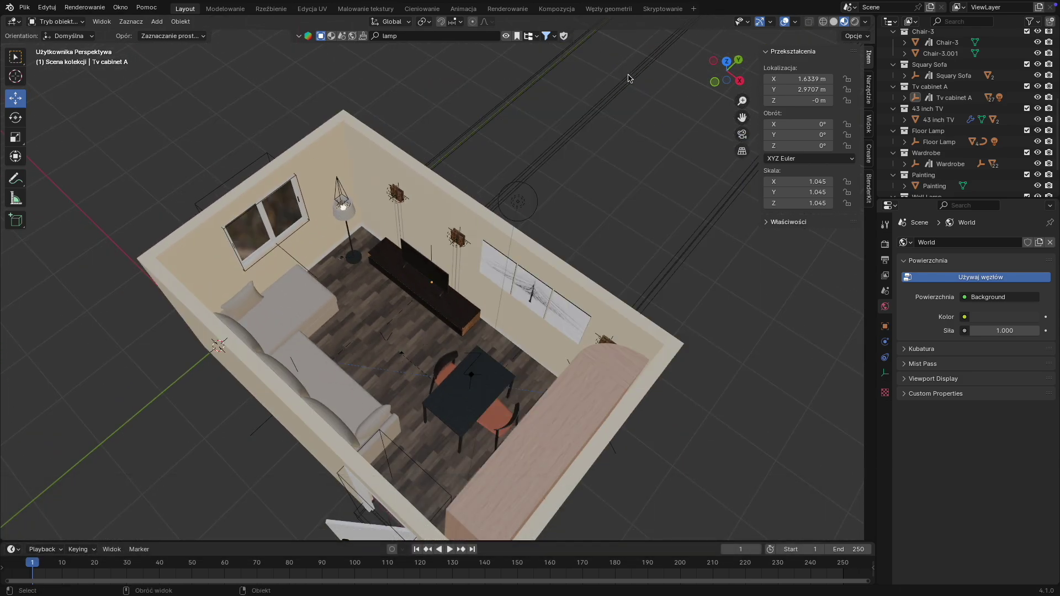
click(858, 22)
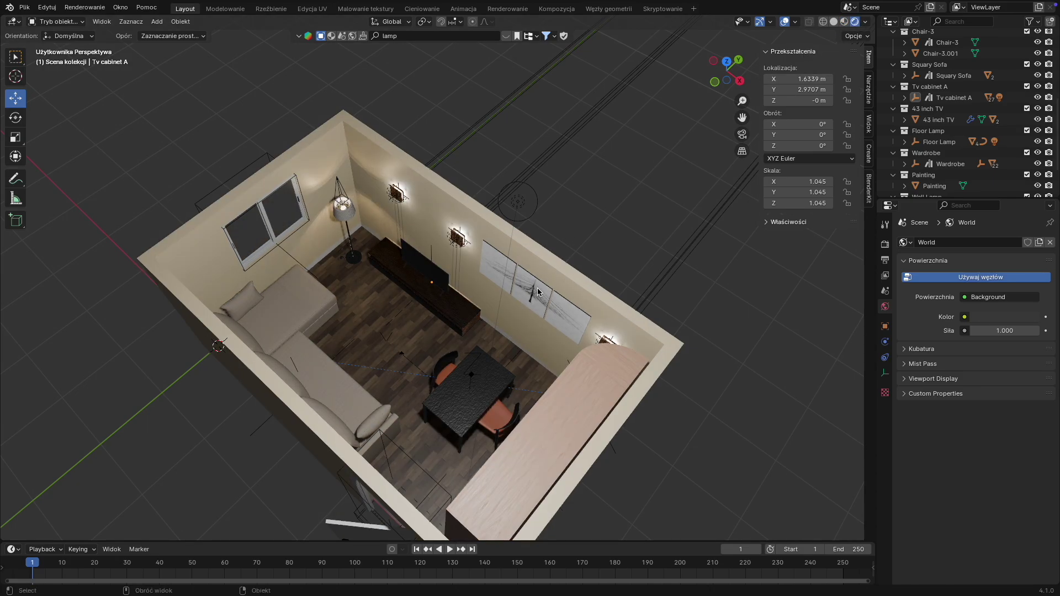
middle_drag(537, 291, 554, 283)
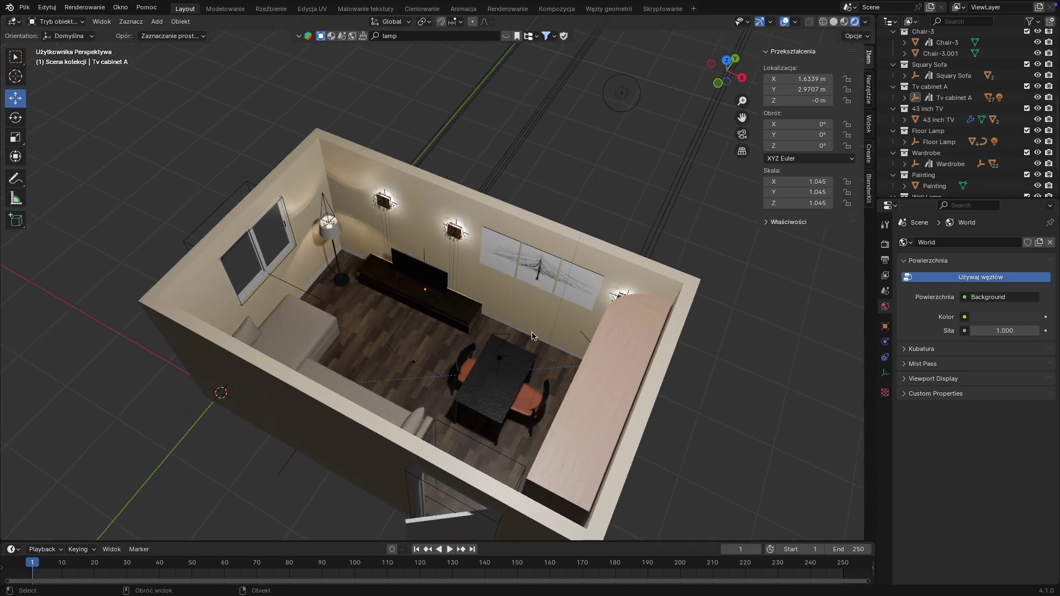
middle_drag(533, 334, 524, 330)
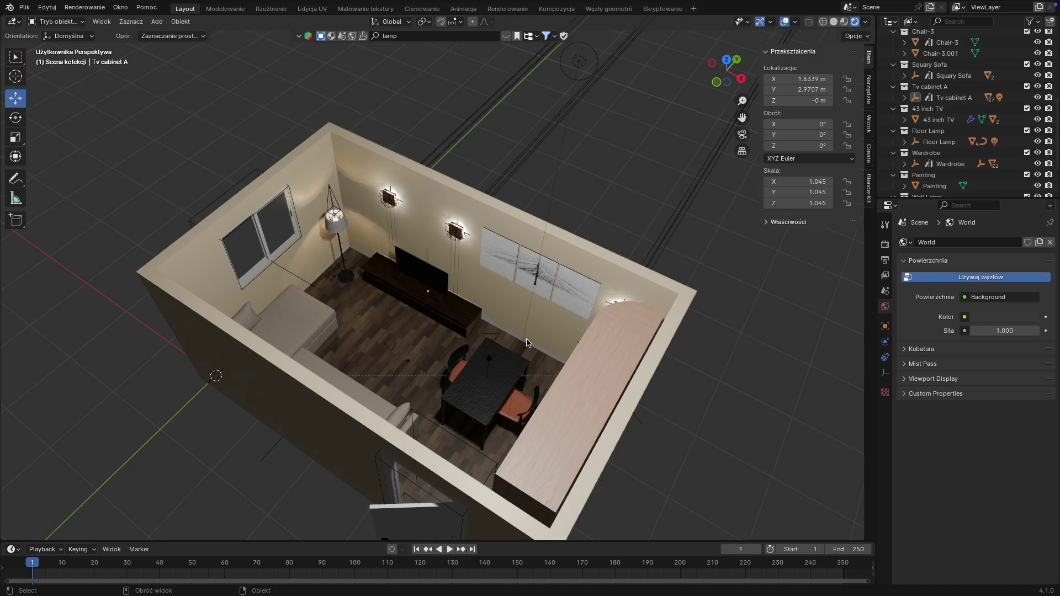
scroll(544, 358, up, 2)
shift+middle_drag(544, 364, 447, 269)
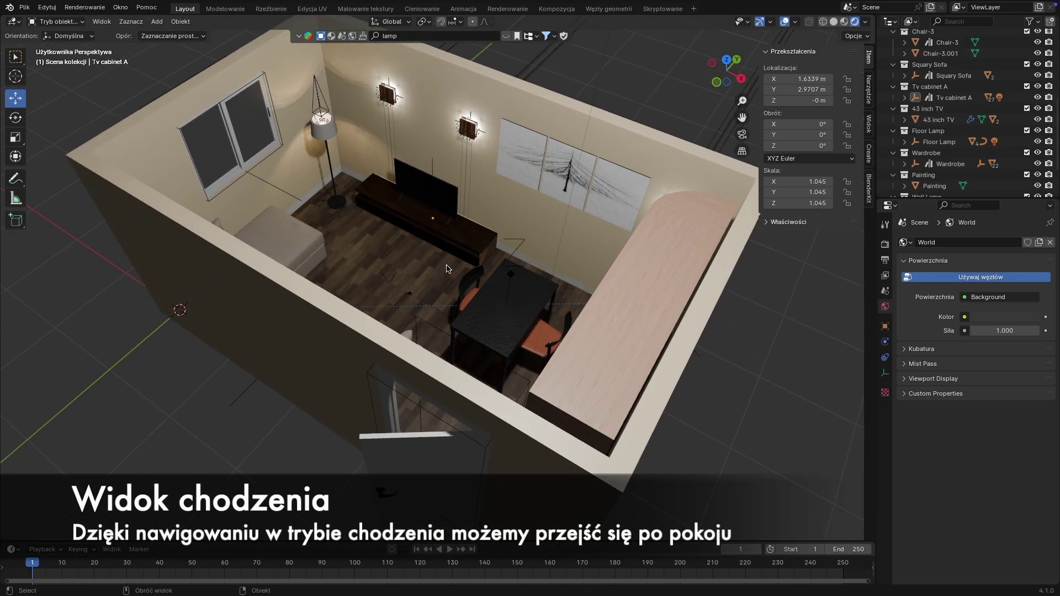
- Start Walk Navigation in the viewport and move down to the open door outside the room
click(101, 22)
mouse_move(169, 205)
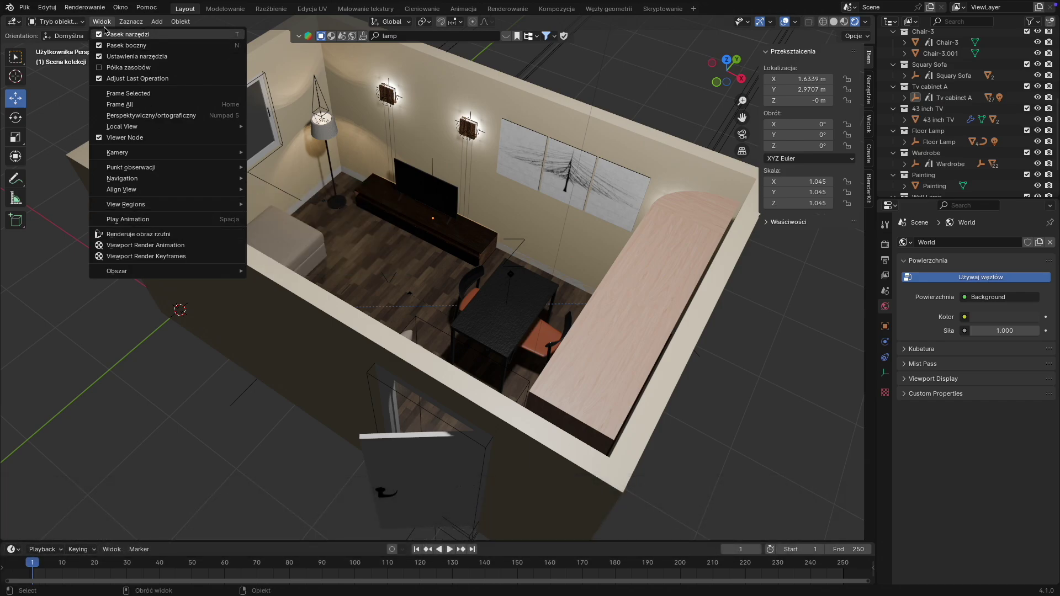
click(49, 9)
mouse_move(77, 8)
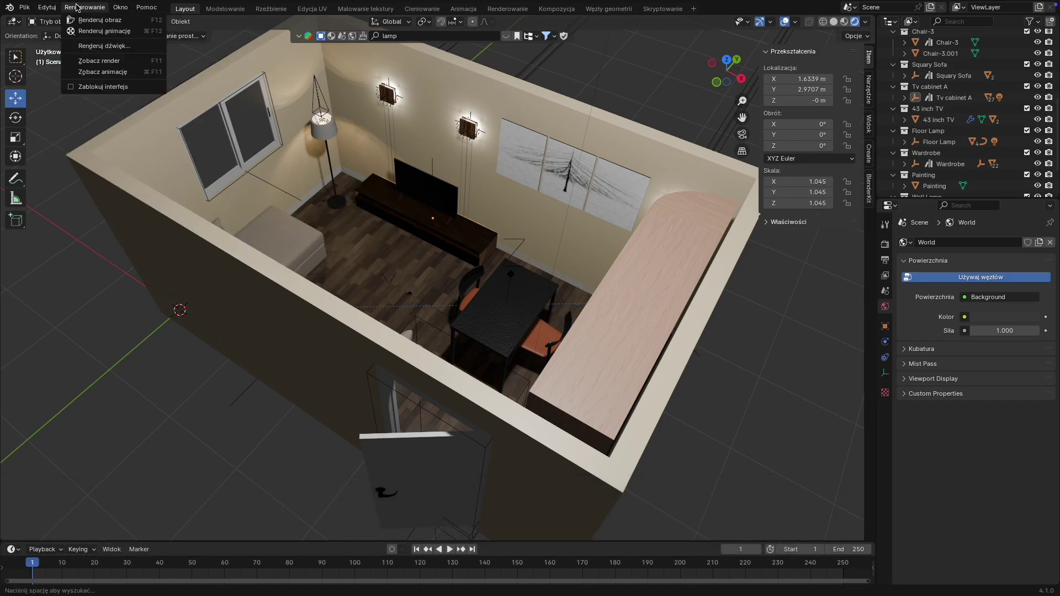
click(101, 21)
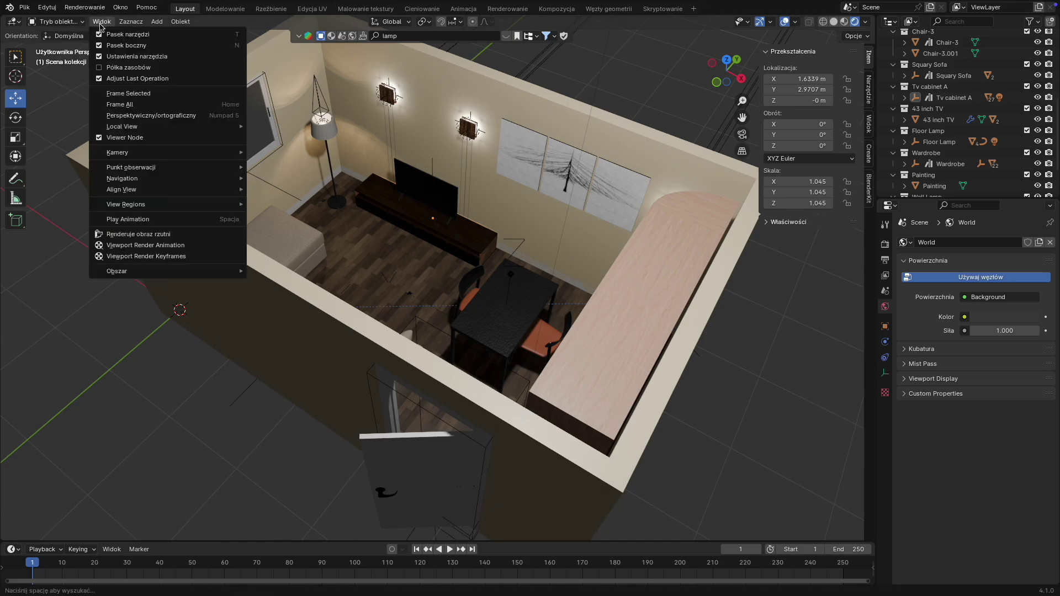
mouse_move(184, 180)
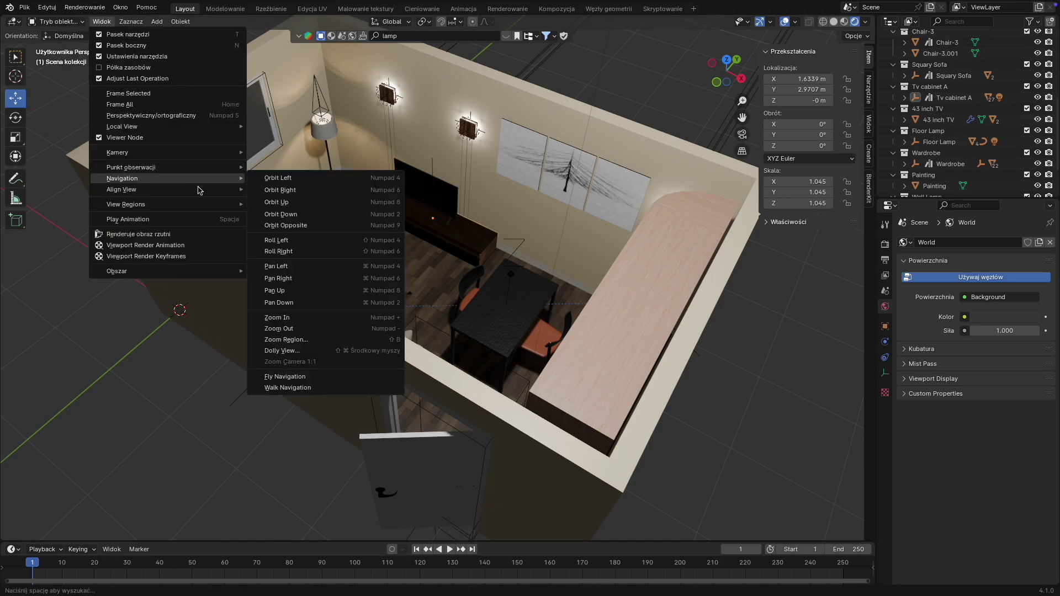
click(301, 388)
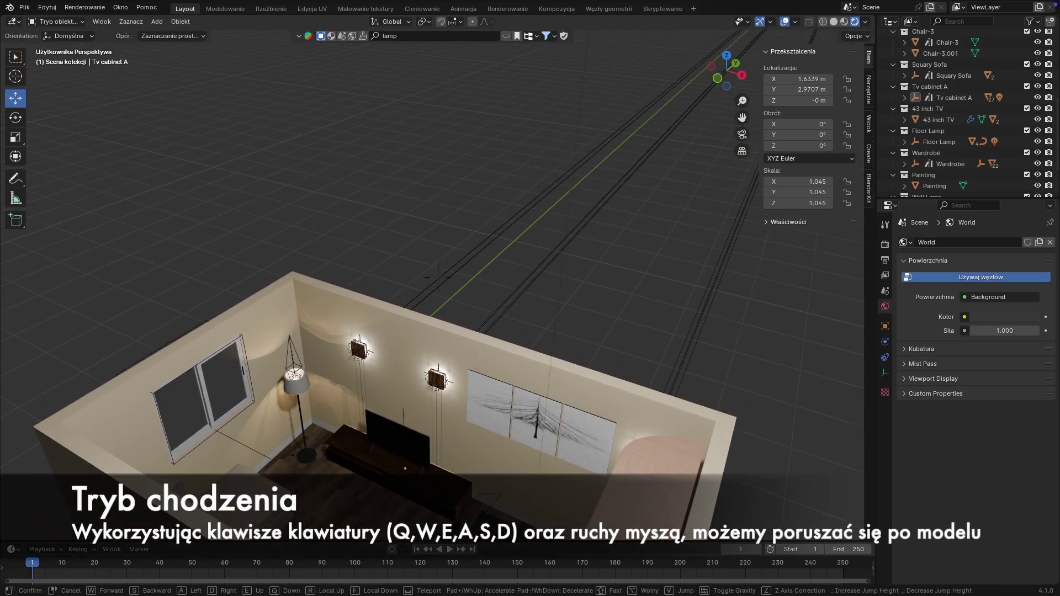
key(w)
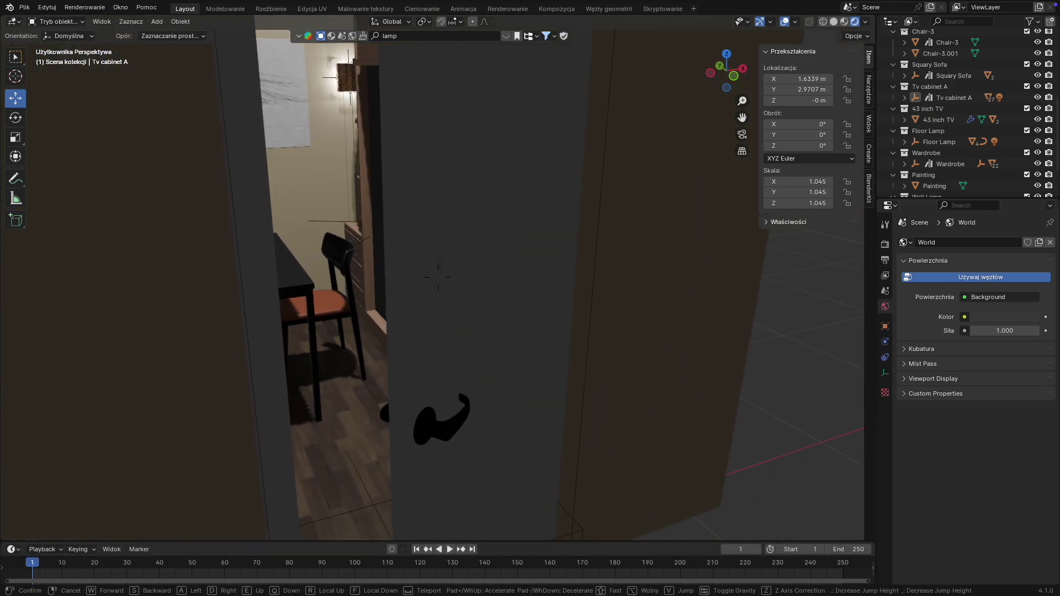
- Walk through the open door into the room, alongside the wardrobe and dining table
key(w)
key(a)
key(d)
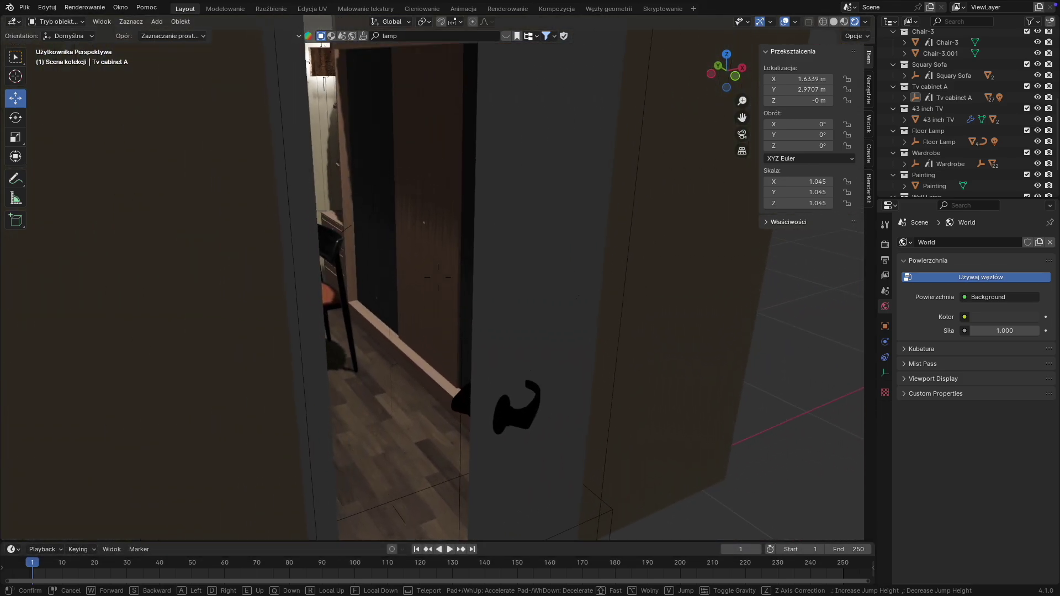
key(s)
key(w)
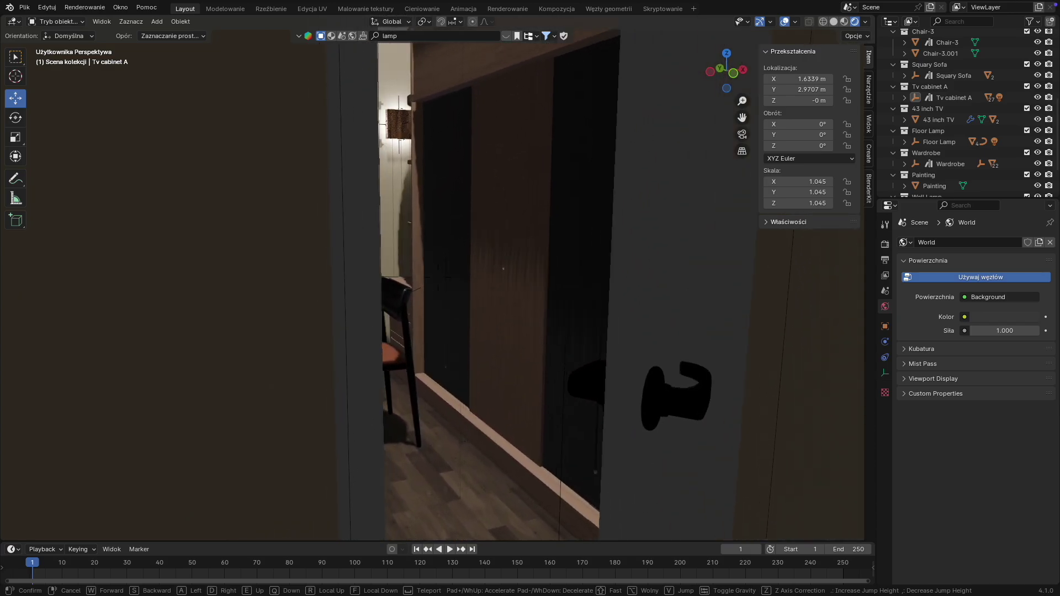
key(w)
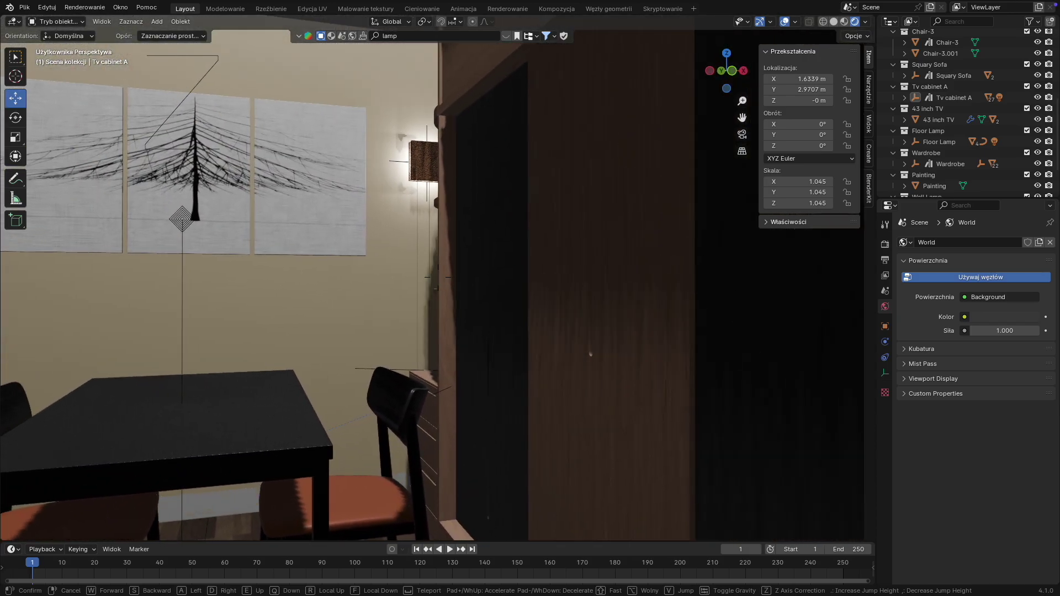
- Walk past the dining table to inspect the TV wall, the corner sofa, the window and the floor lamp
key(w)
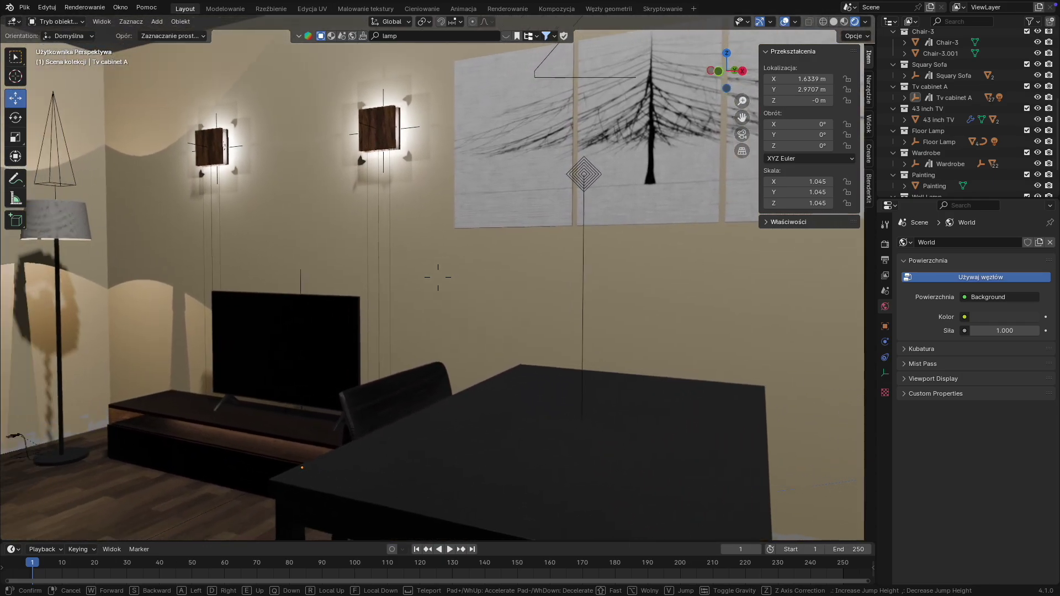
key(w)
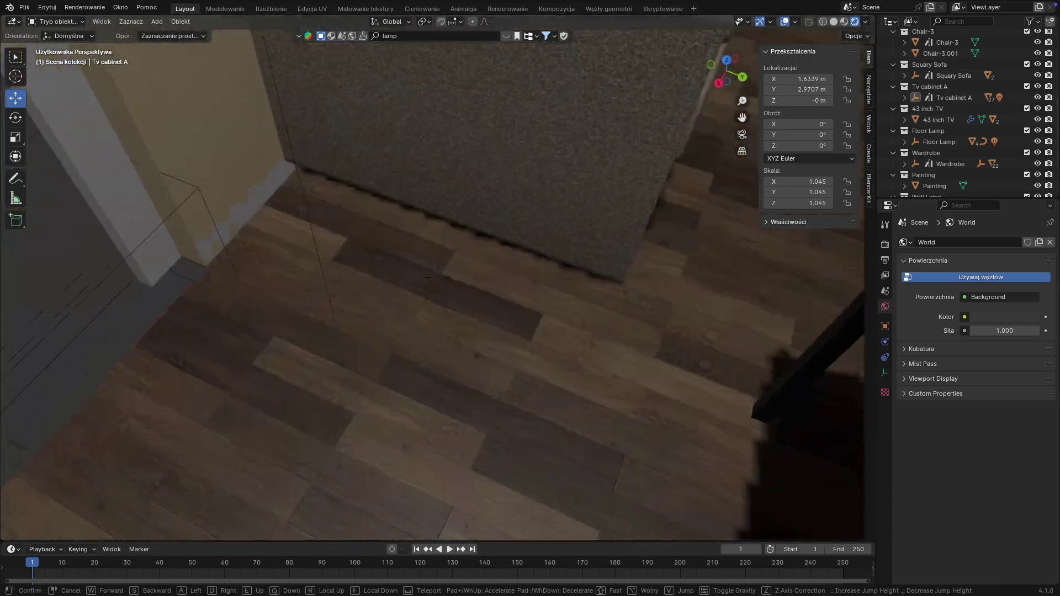
key(w)
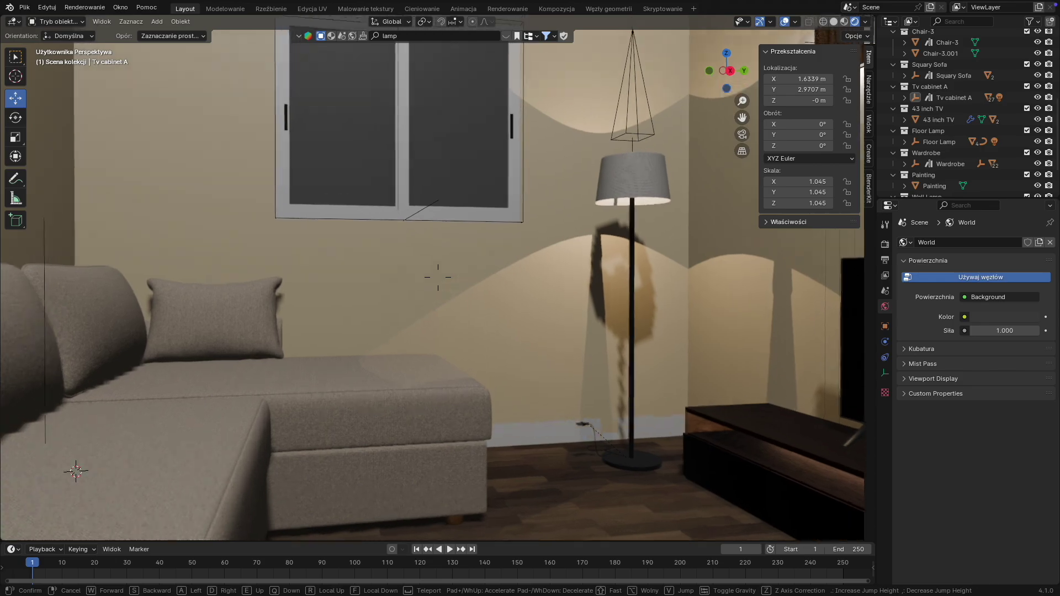
key(w)
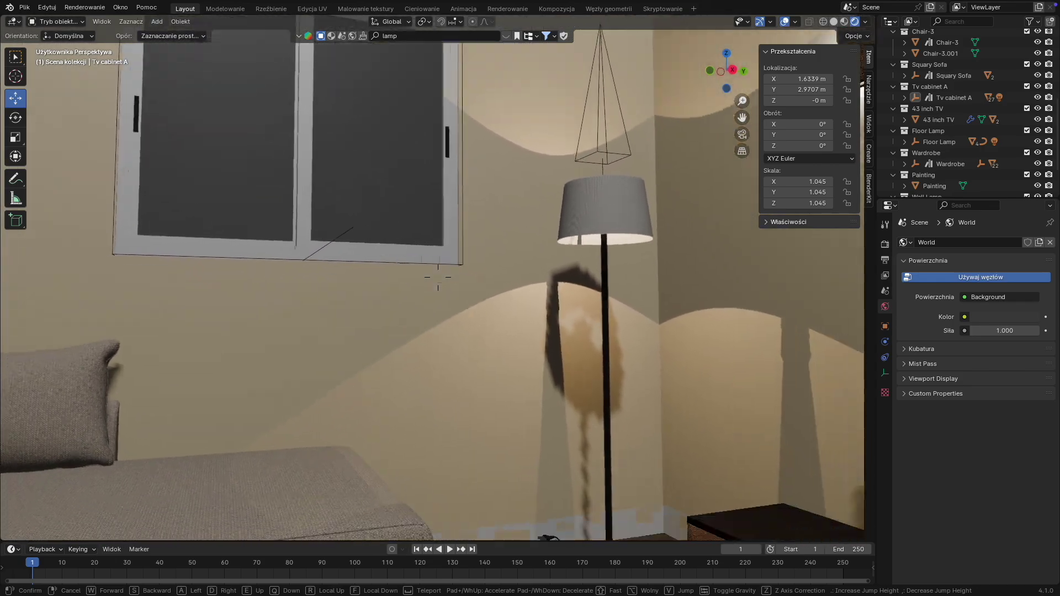
- Walk back to inspect the painting, dining table, wardrobe and sofa, and exit Walk Navigation to return to the overview
key(a)
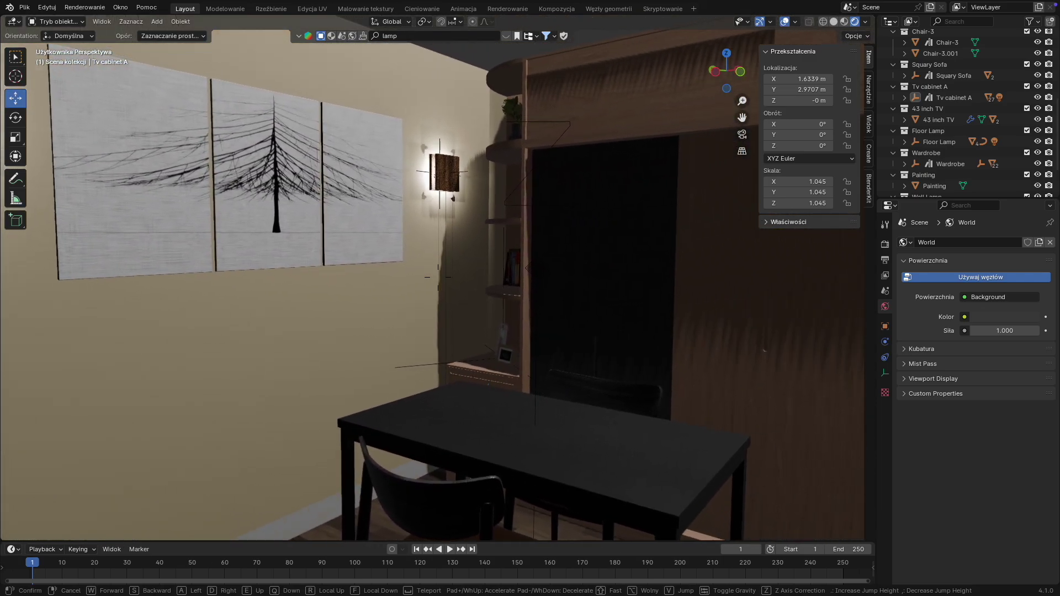
key(a)
key(s)
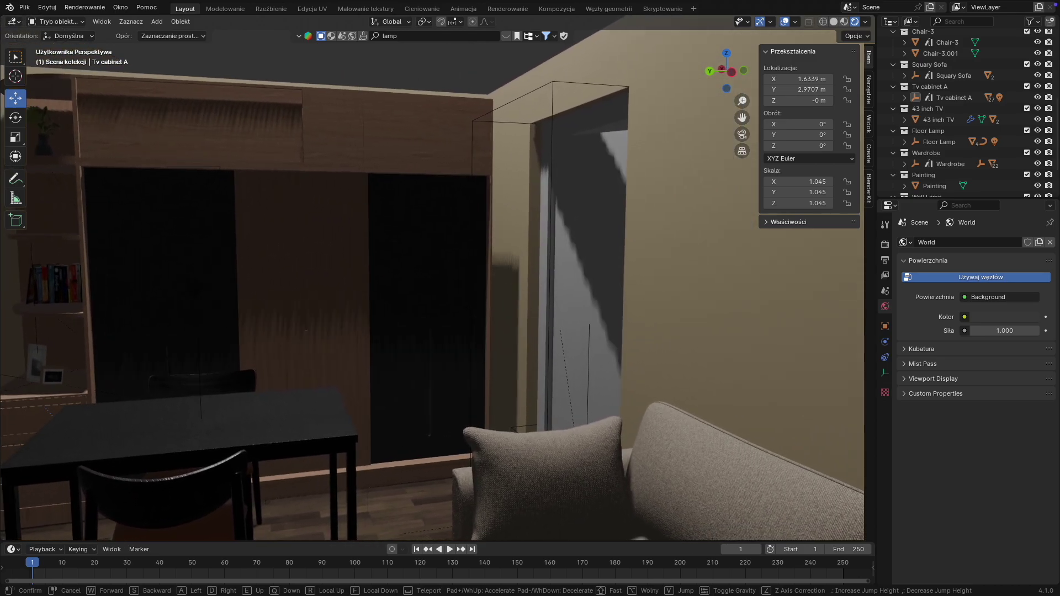
key(w)
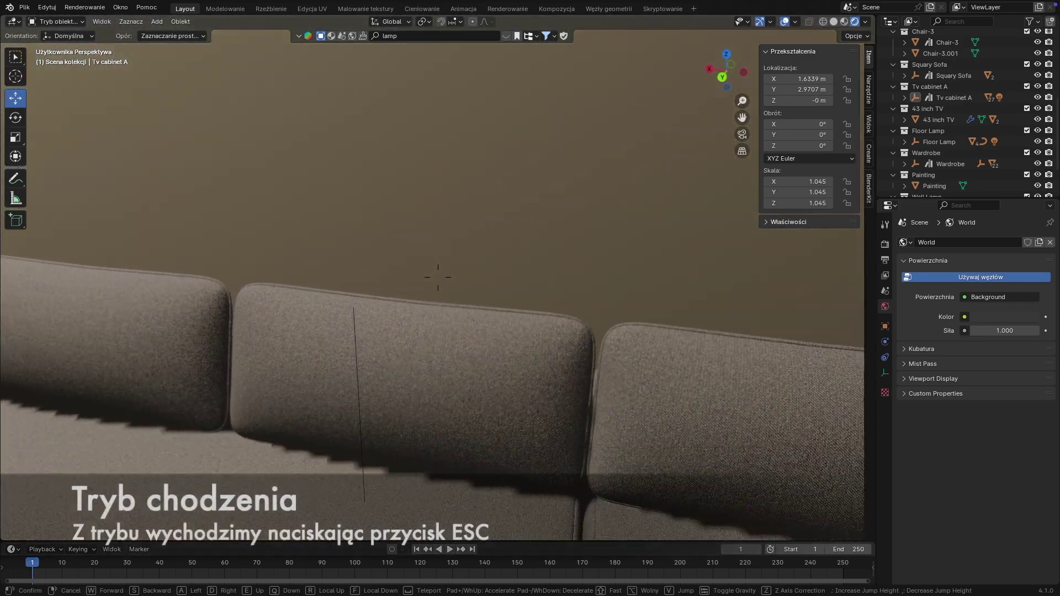
key(s)
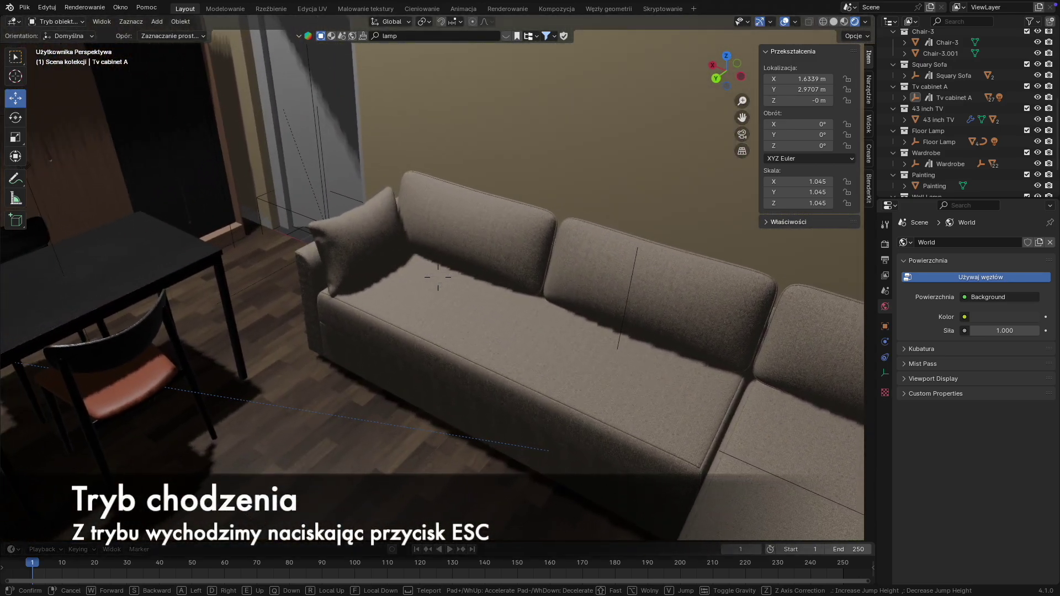
key(Escape)
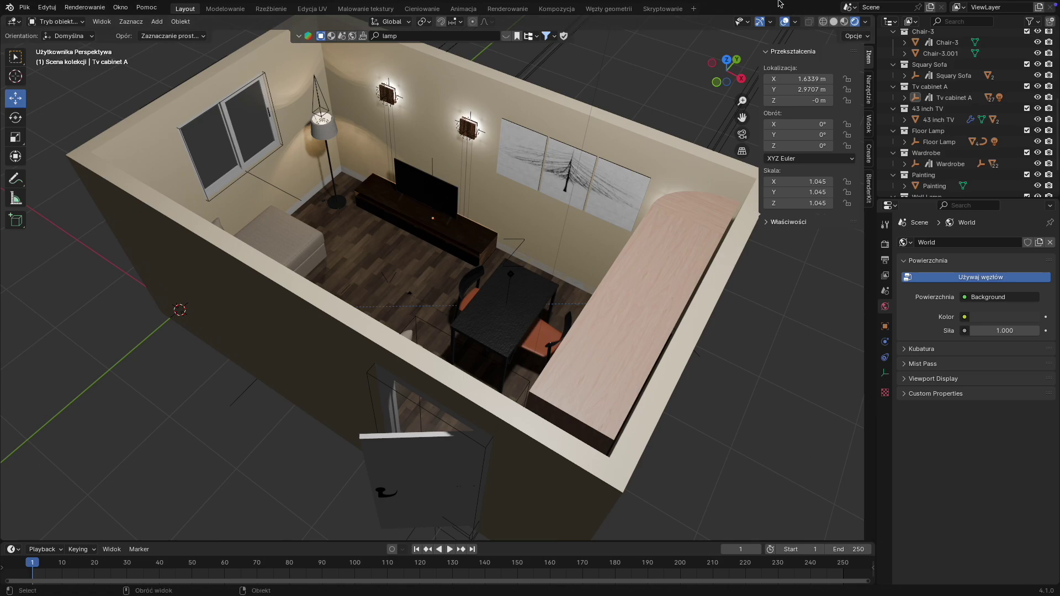
mouse_move(839, 4)
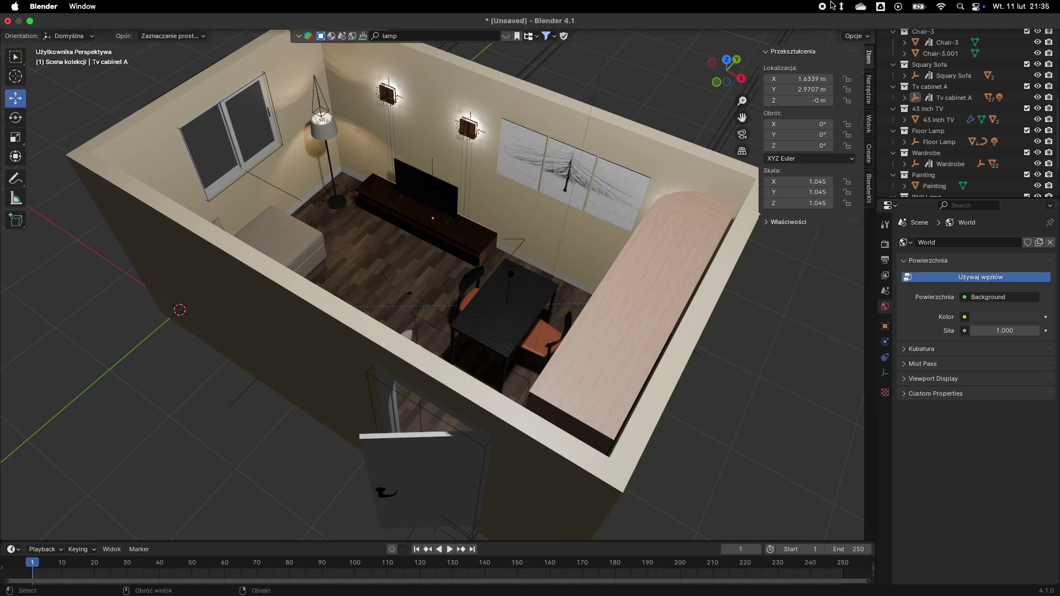